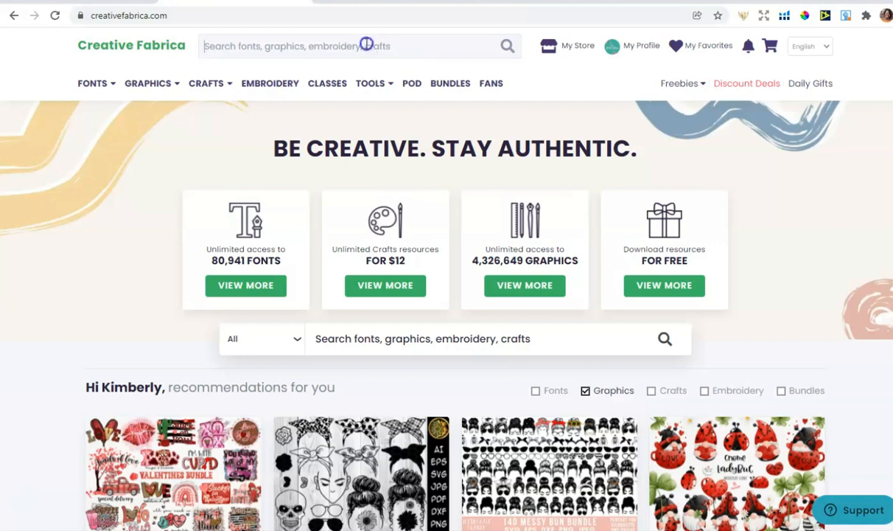
Step: Search the Creative Fabrica site for "gnome clipart"
left_click(366, 44)
type("gnom")
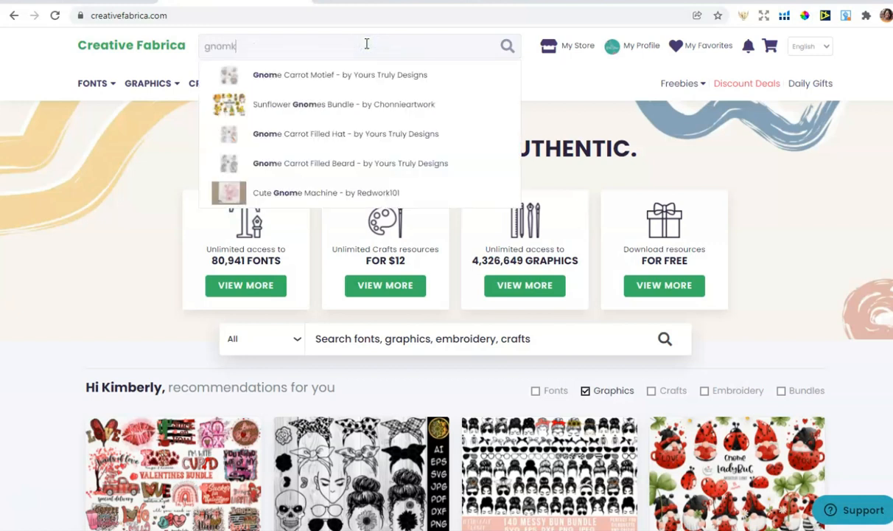
type("e clipart")
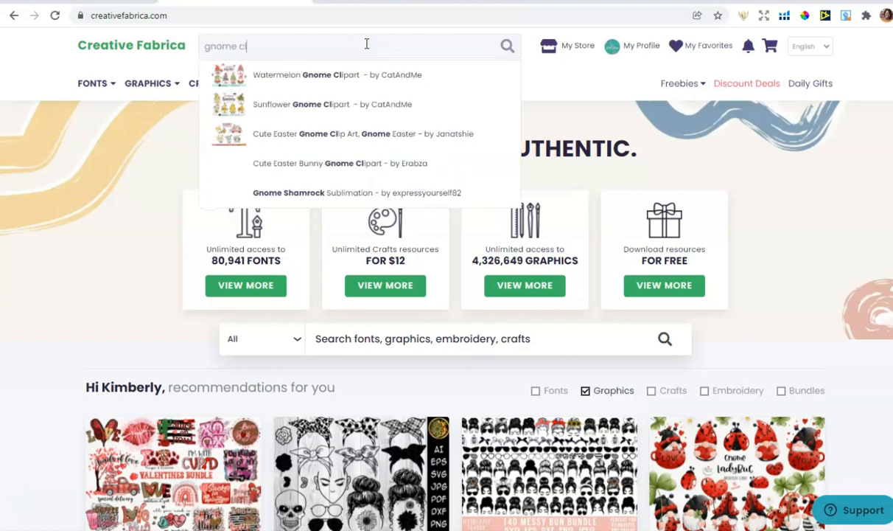
key("Return")
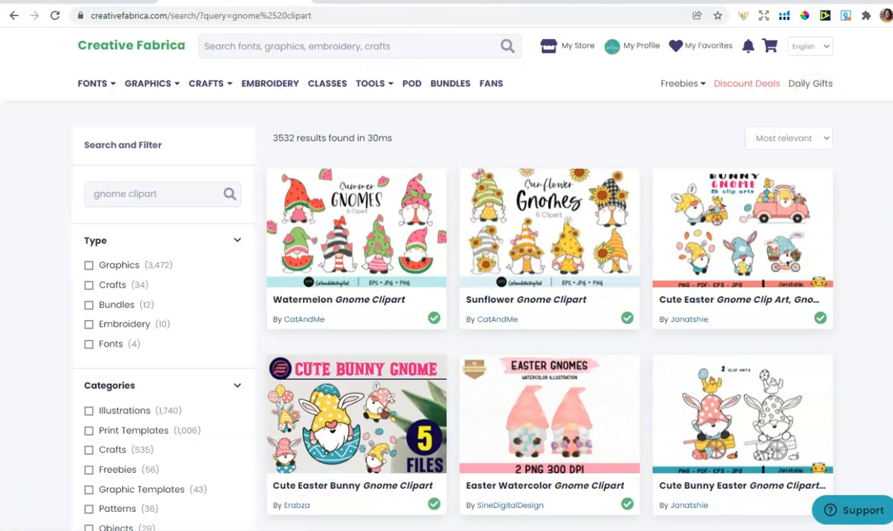
scroll(840, 199, "down", 2)
scroll(398, 121, "up", 2)
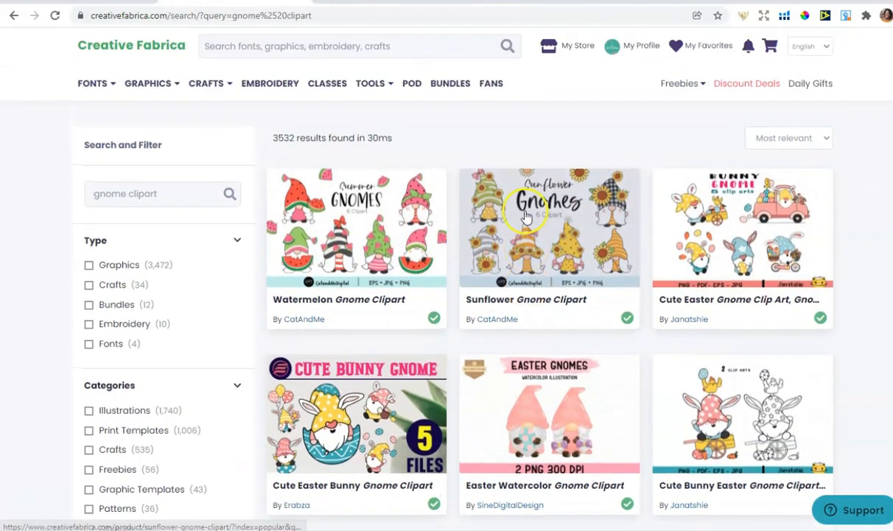
left_click(255, 48)
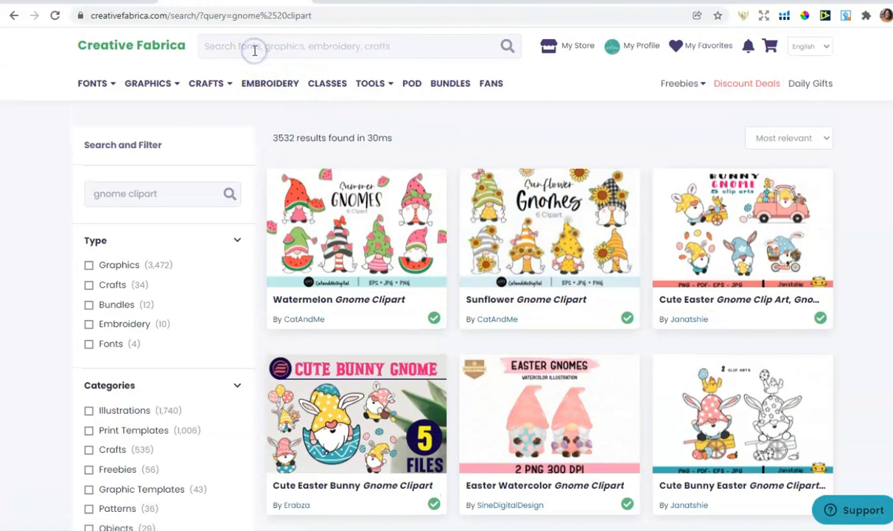
type("gnome clipart")
key("Return")
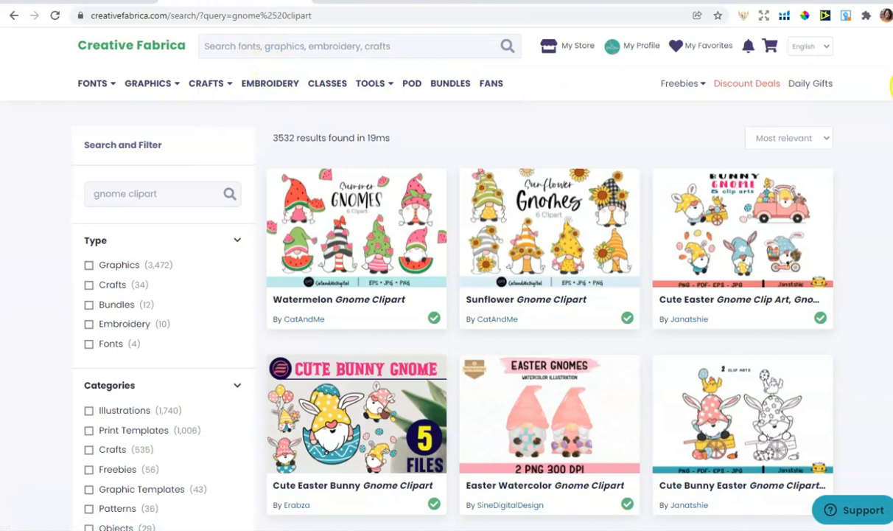
Step: Browse the gnome results, open the Bee Gnome Clipart product page and view its preview images
scroll(280, 79, "down", 3)
scroll(442, 280, "down", 5)
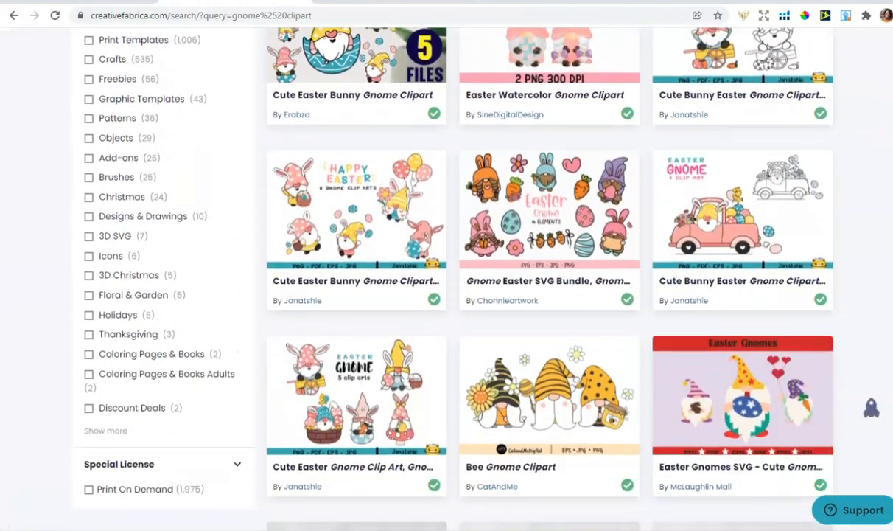
scroll(442, 280, "down", 2)
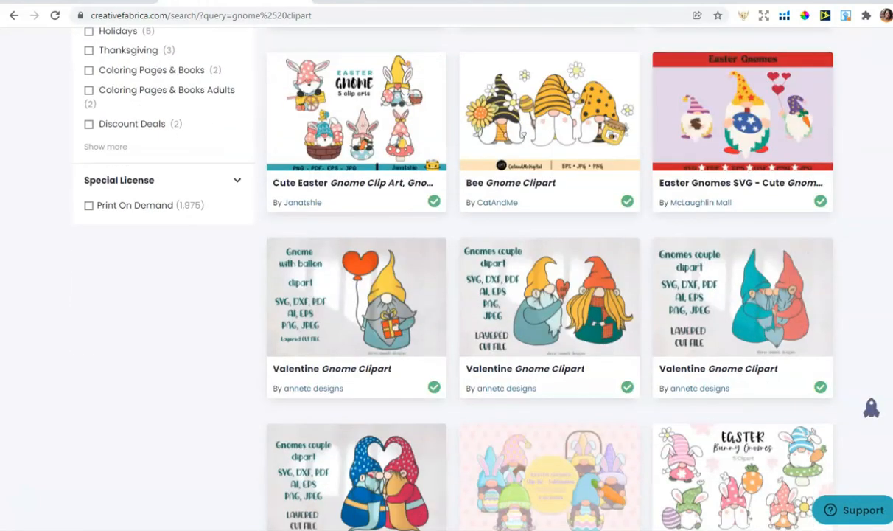
scroll(442, 280, "up", 3)
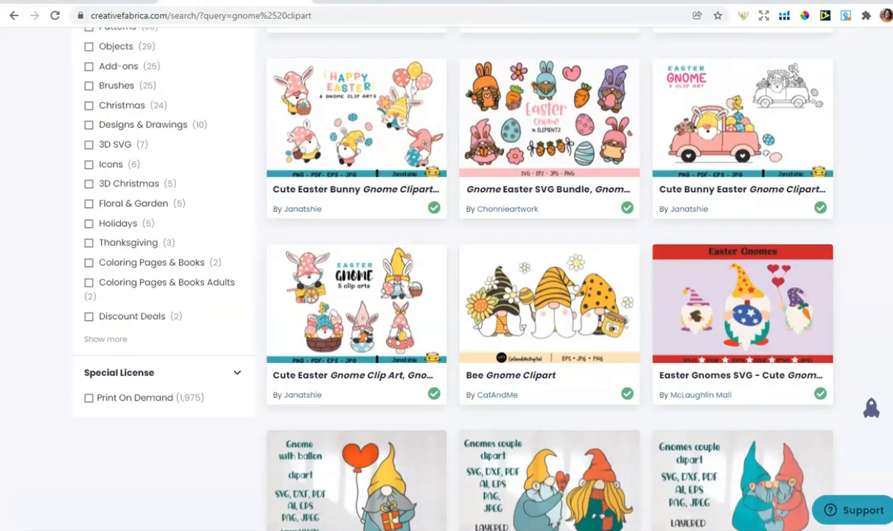
left_click(533, 322)
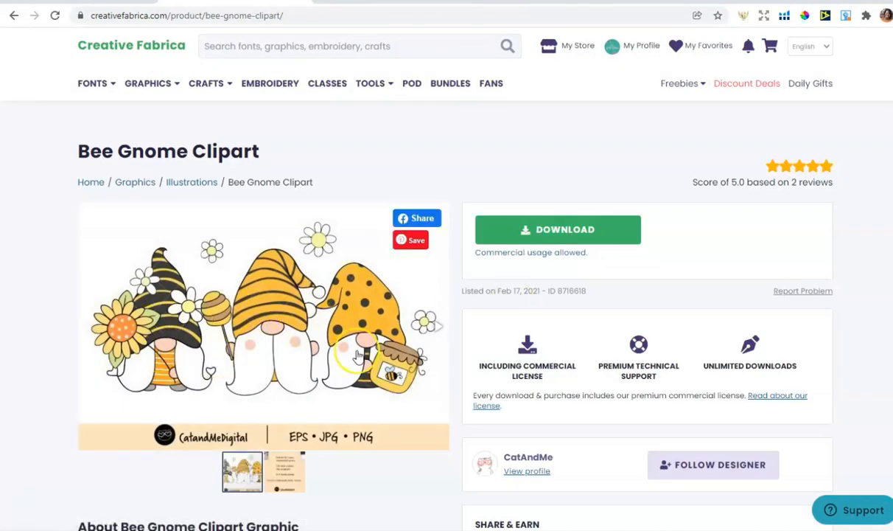
left_click(438, 327)
left_click(89, 326)
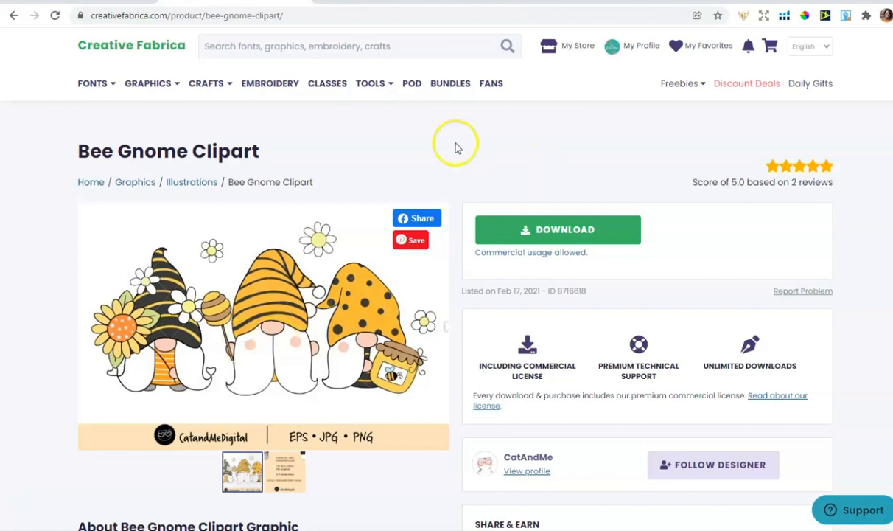
Step: Switch to Bookow, go to the KDP Cover Size Calculator and set the trim size to 8.5 wide by 11 high
left_click(340, 2)
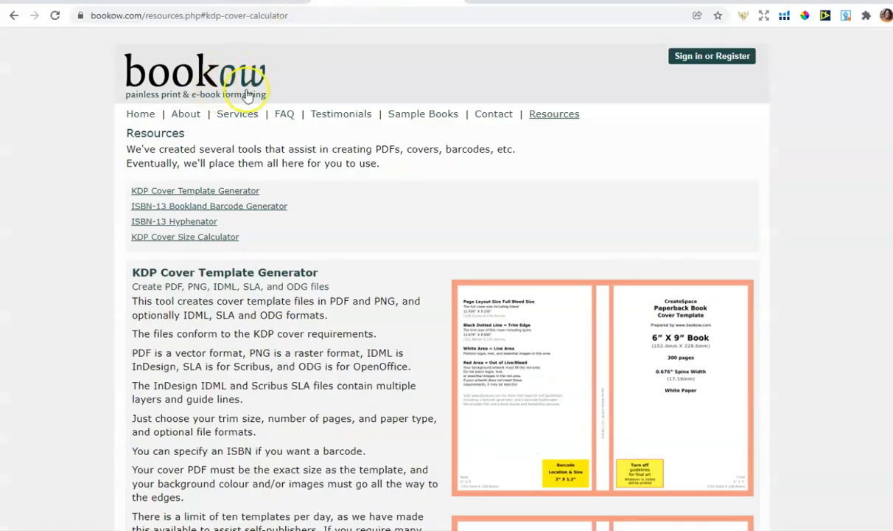
left_click(199, 236)
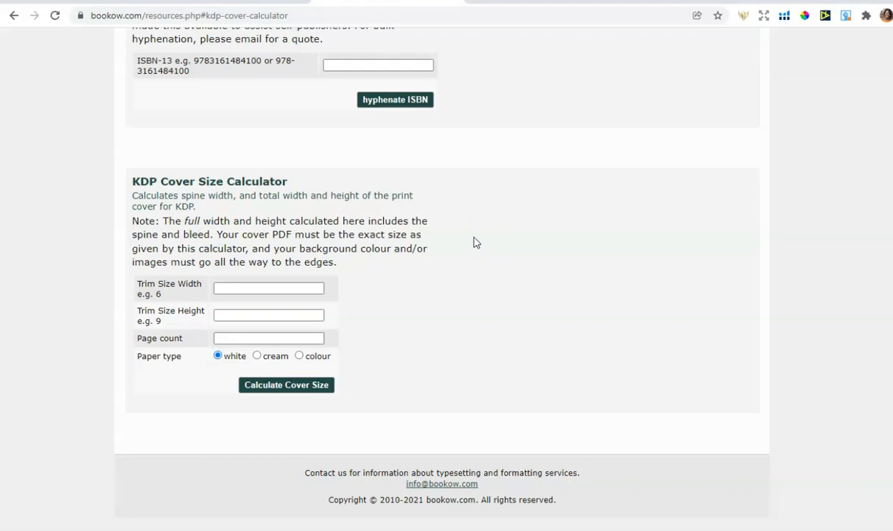
left_click(250, 286)
type("8")
key("Down")
key("Return")
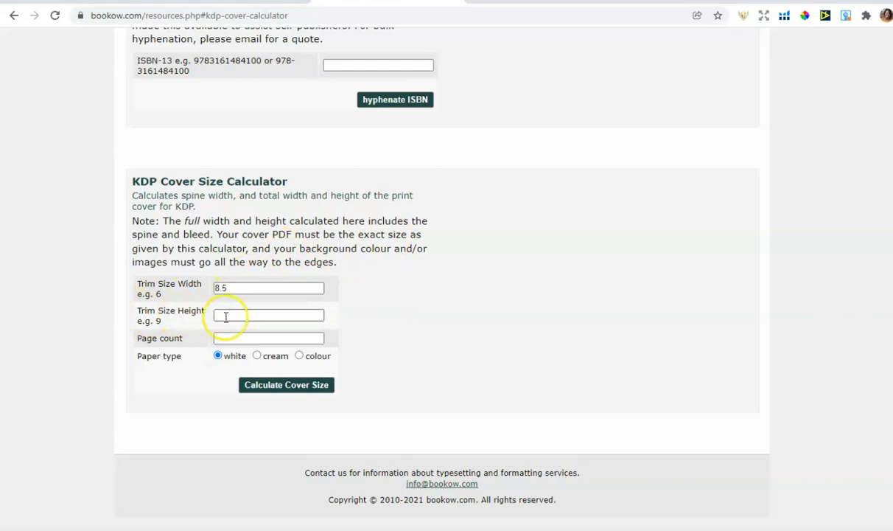
left_click(228, 314)
type("11")
left_click(435, 301)
Step: Set the page count to 40 and calculate the cover size
left_click(236, 337)
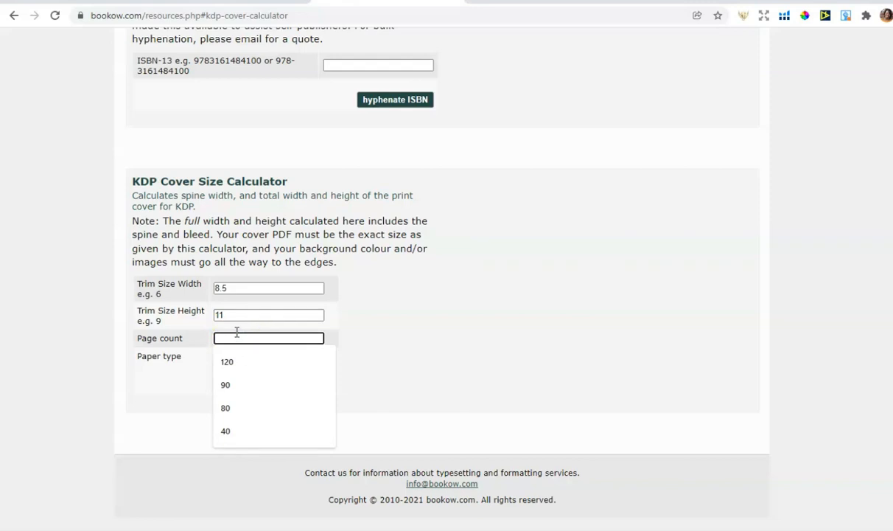
type("40")
left_click(498, 304)
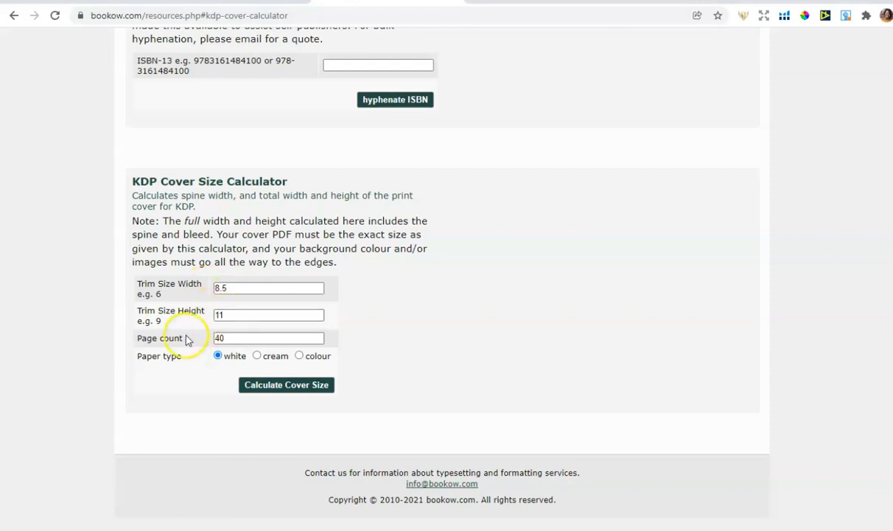
left_click(305, 393)
scroll(455, 373, "down", 1)
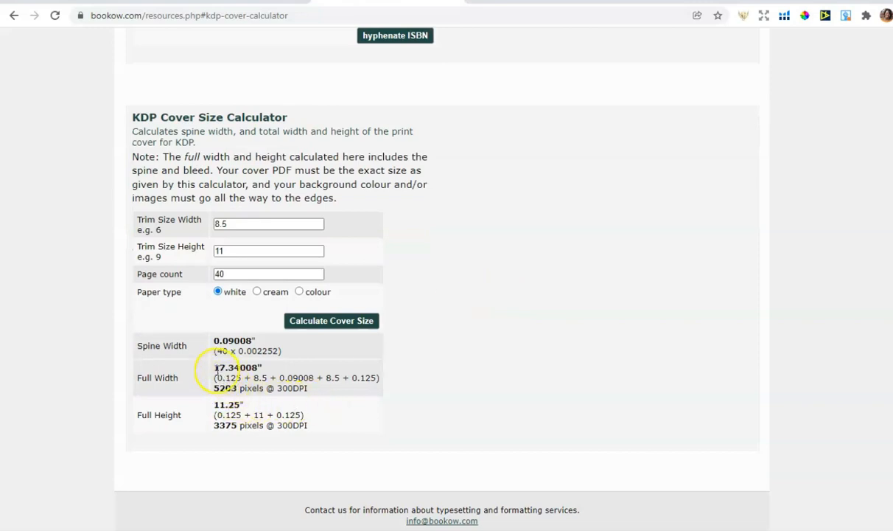
Step: Start a custom-size design in Canva and set its width to 17.34 in, copied from Bookow's calculated full width
left_click_drag(214, 367, 237, 367)
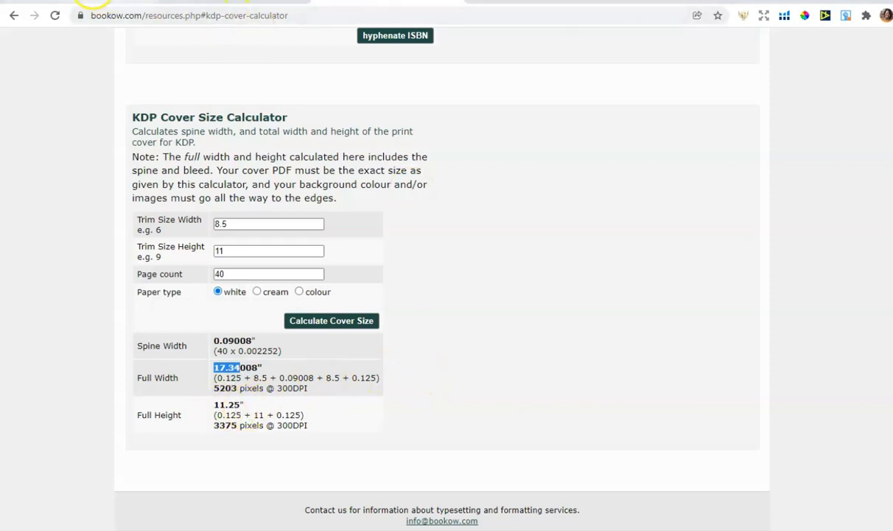
left_click(94, 4)
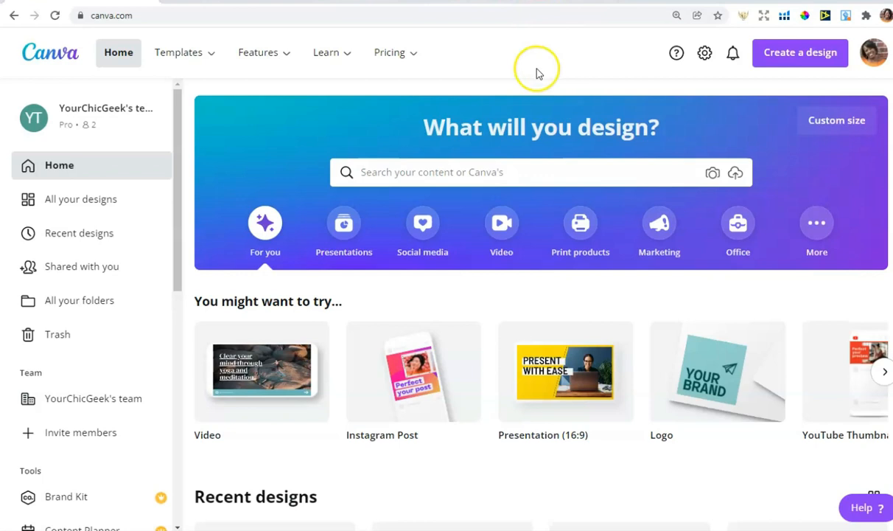
left_click(802, 59)
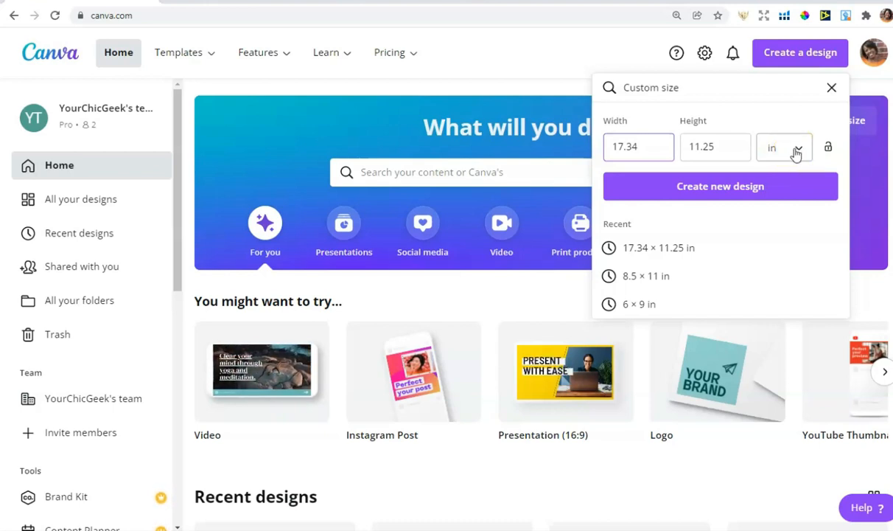
left_click(356, 3)
right_click(229, 376)
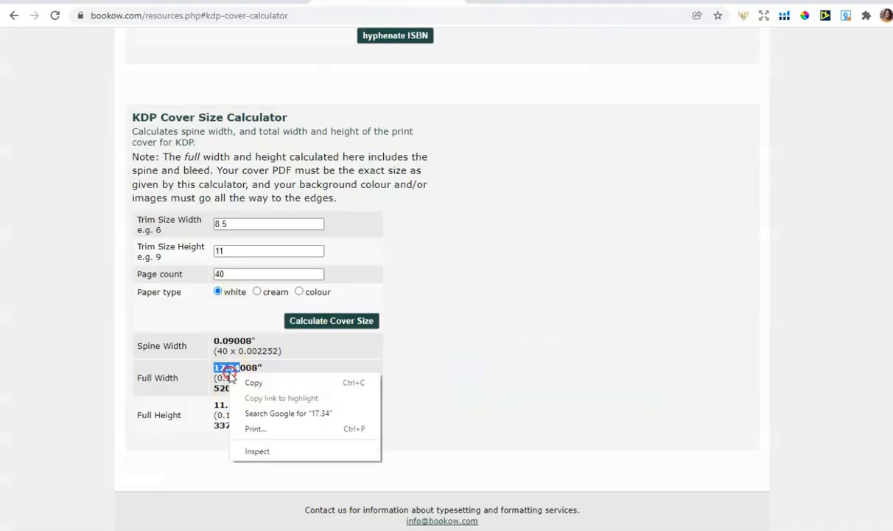
left_click(254, 383)
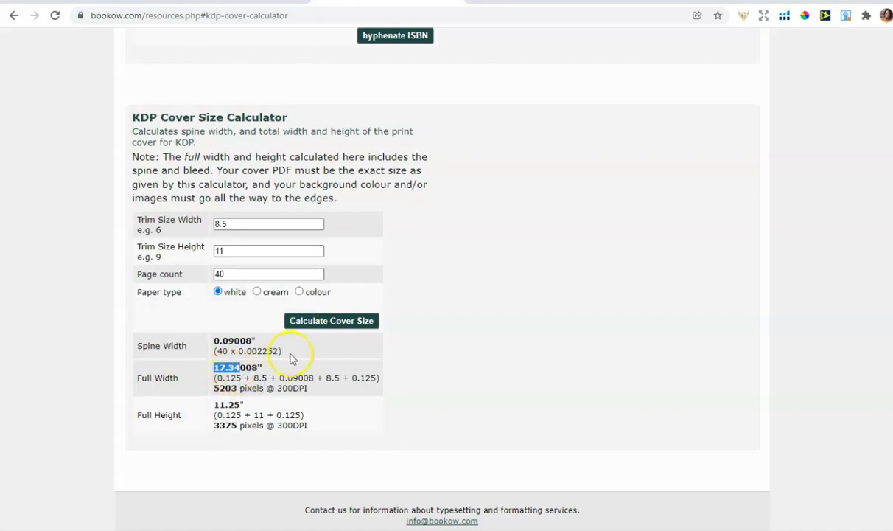
left_click(111, 4)
double_click(622, 147)
right_click(621, 146)
left_click(647, 188)
Step: Set the custom height to 11.25 in, copied from Bookow's calculated full height, and create the new Canva design
left_click(712, 150)
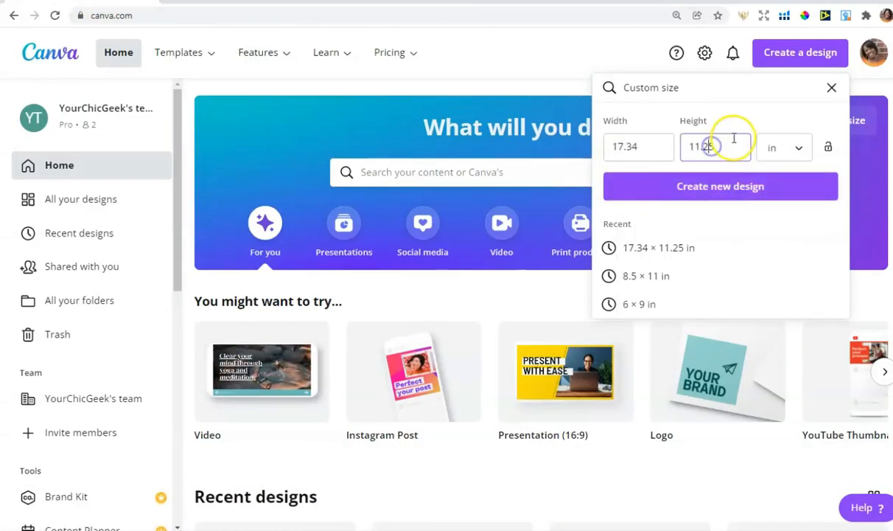
left_click(330, 4)
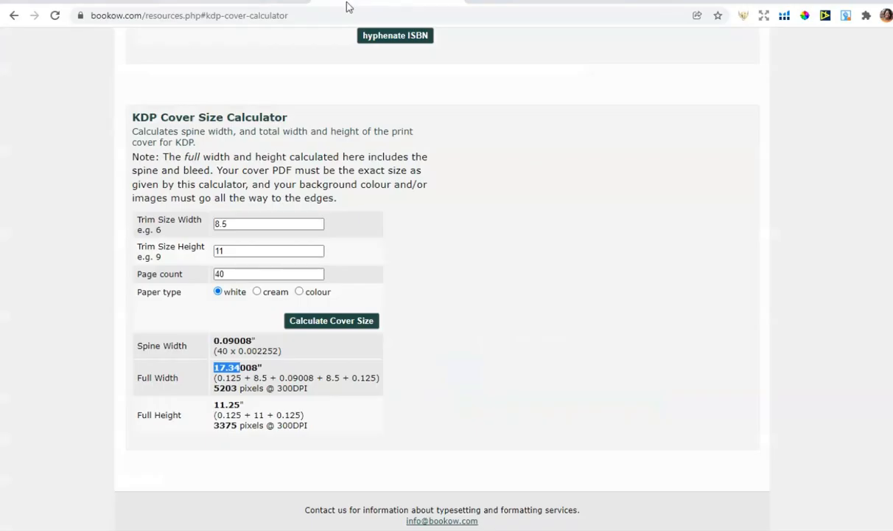
left_click_drag(217, 405, 231, 403)
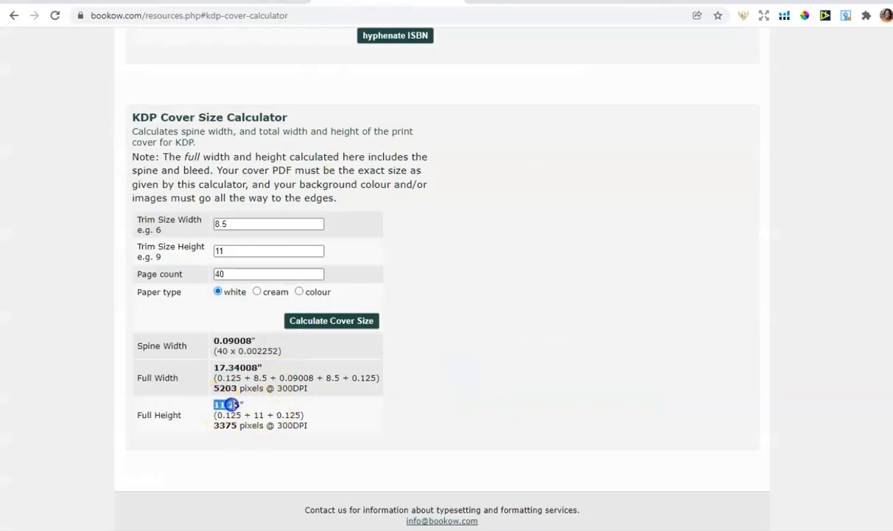
right_click(239, 405)
left_click(263, 415)
left_click(195, 4)
left_click(107, 5)
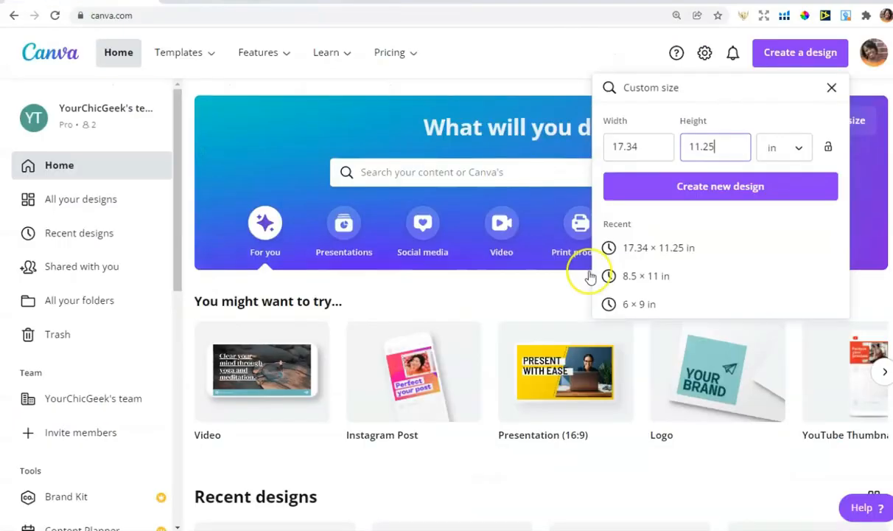
double_click(692, 146)
right_click(690, 147)
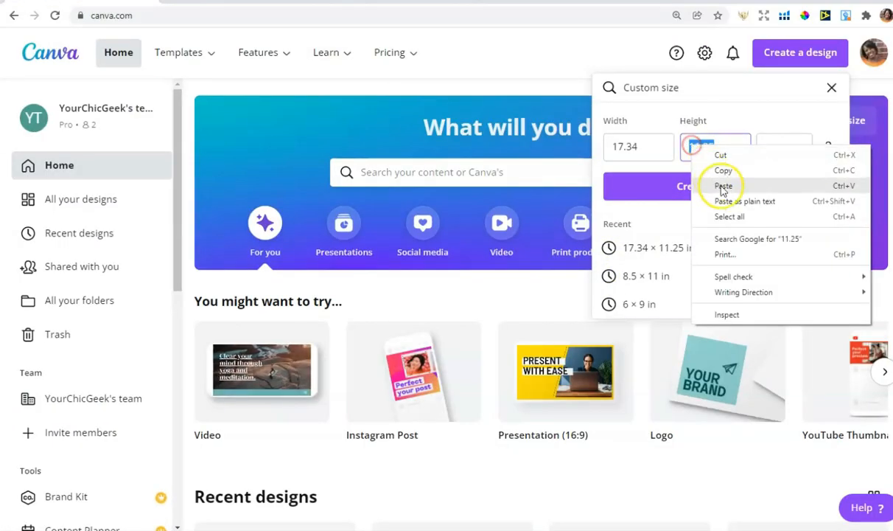
left_click(724, 186)
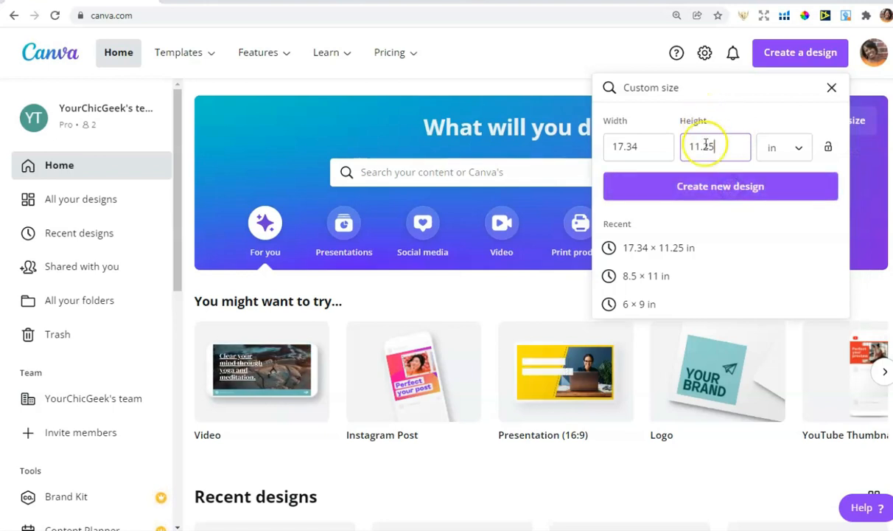
left_click(661, 200)
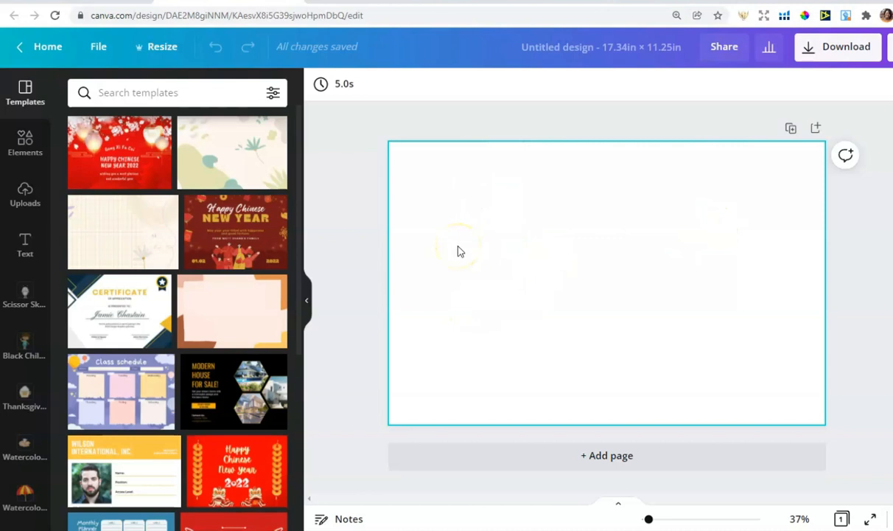
Step: Title the untitled design "Gnome Coloring Book for Adults"
left_click(607, 47)
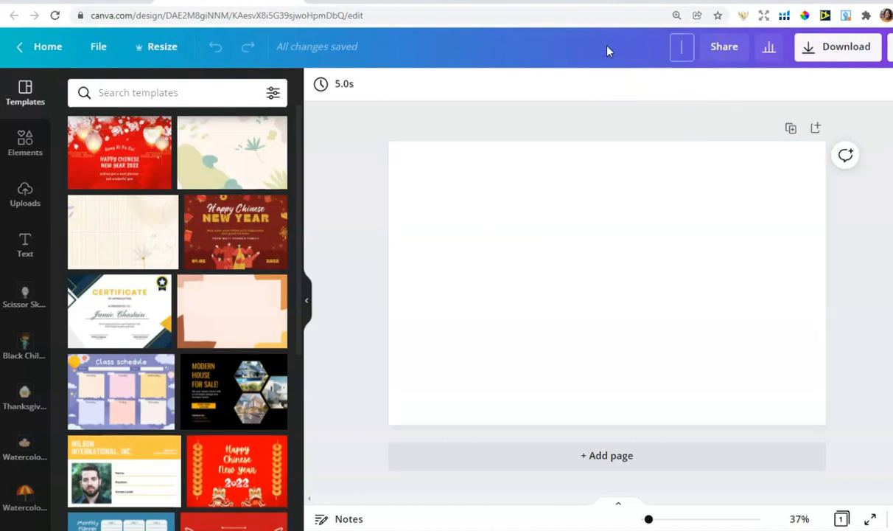
type("Gon")
key("BackSpace")
key("BackSpace")
type("nome")
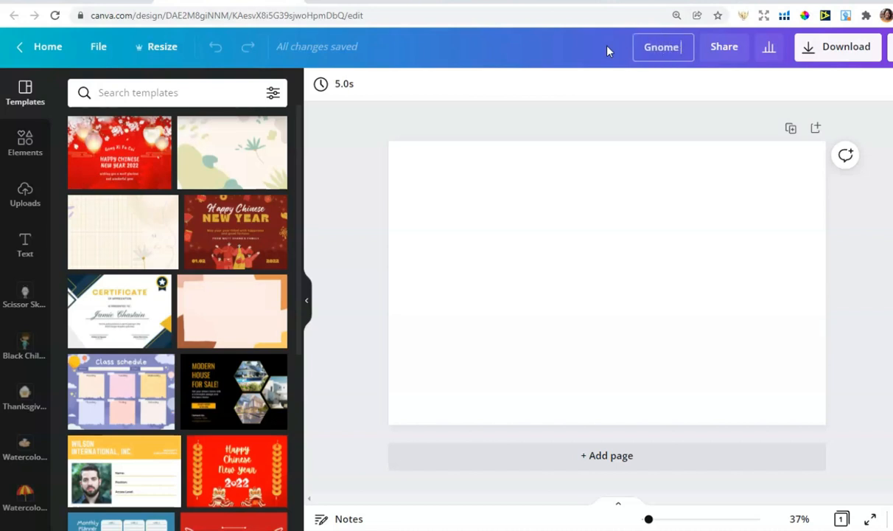
type(" Coloring Book for Adul")
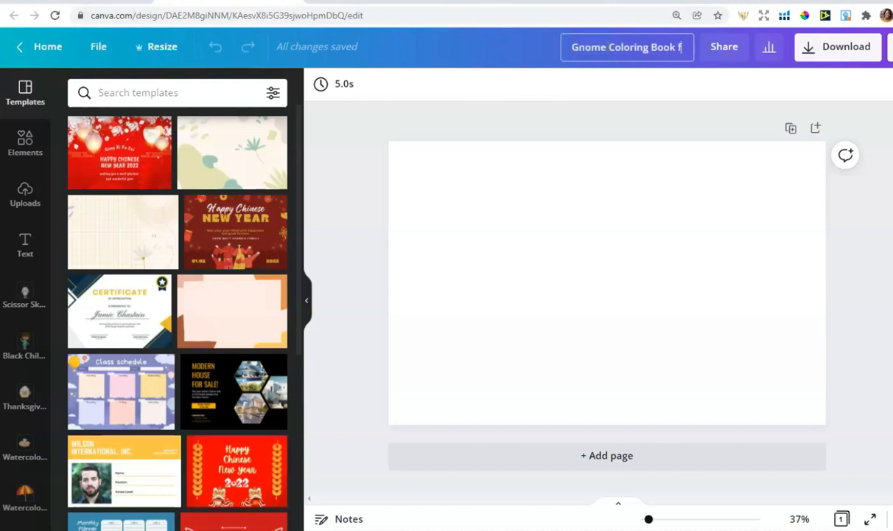
type("s")
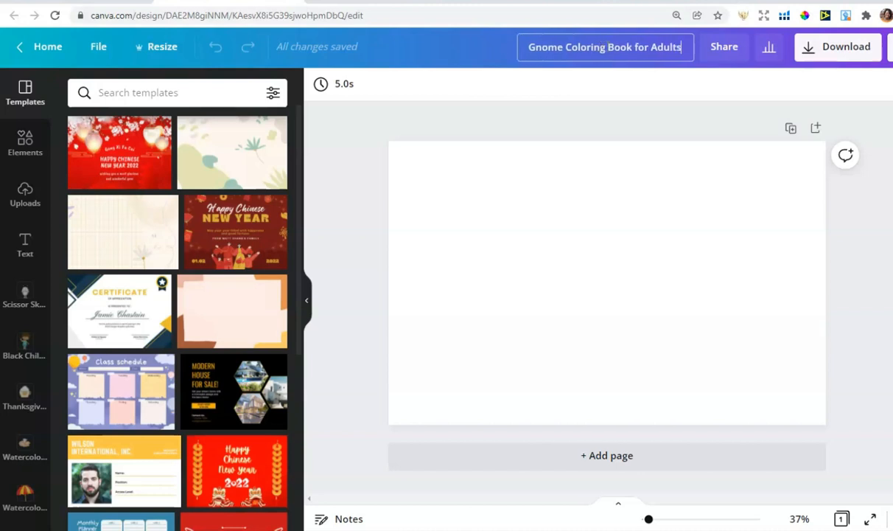
Step: Replace the last word of the design title so it reads "Gnome Coloring Book for Seniors"
key("BackSpace")
key("BackSpace")
key("BackSpace")
key("BackSpace")
key("BackSpace")
key("BackSpace")
type("Sern")
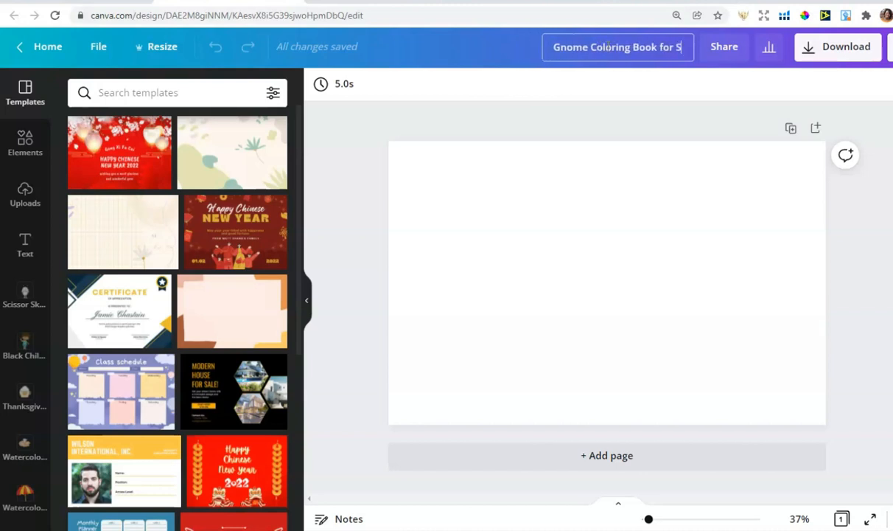
key("BackSpace")
key("BackSpace")
type("niors")
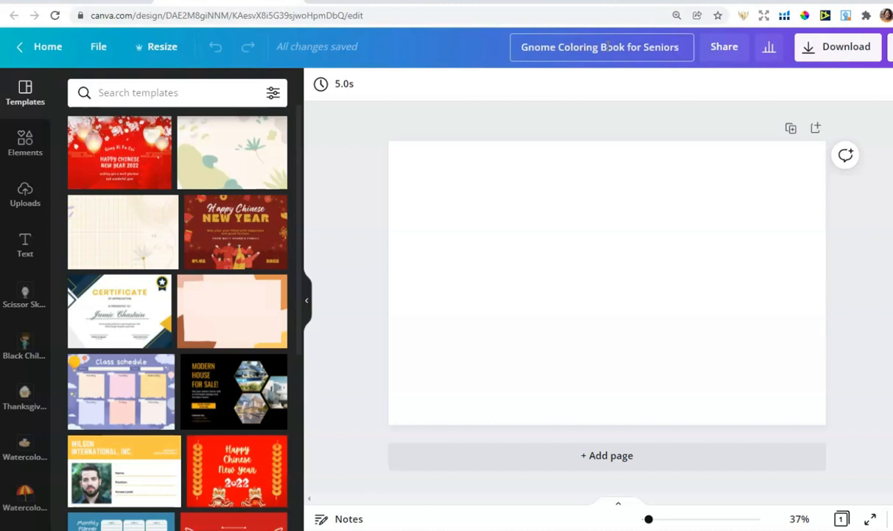
Step: Append "- 8.5 X 11" to the end of the design title
type("- 8")
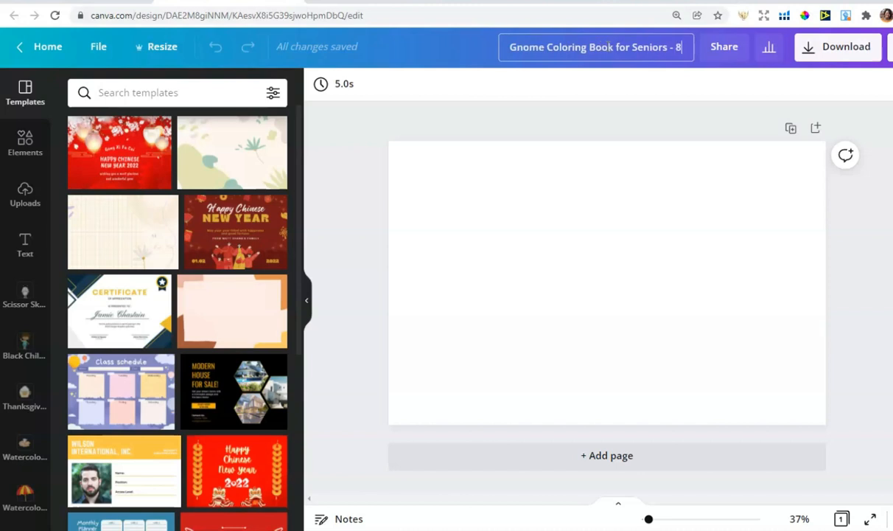
type(".5 X 11")
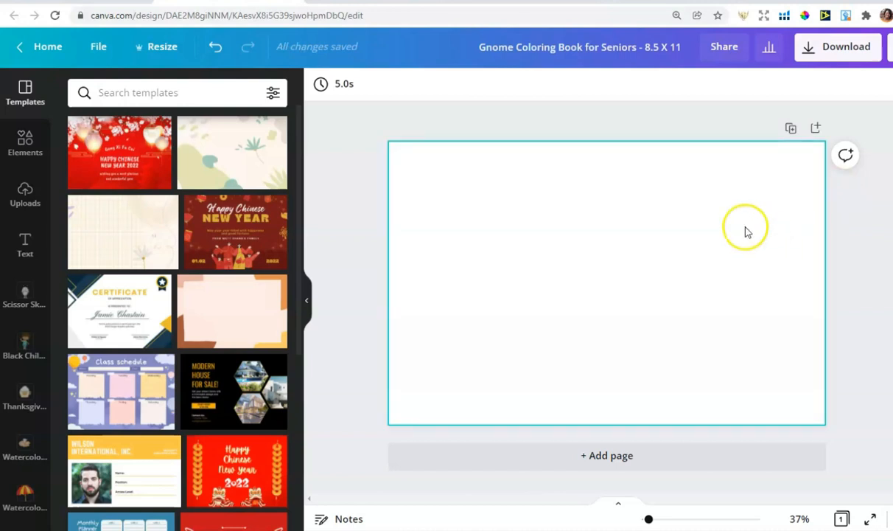
Step: Set the blank page's background to the light blue from the YCG Test Color Scheme #3 palette
left_click(516, 260)
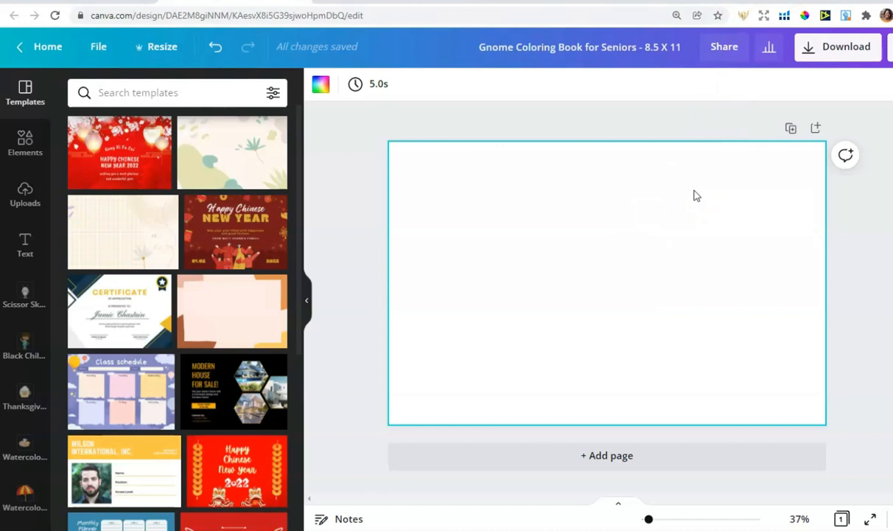
left_click(321, 84)
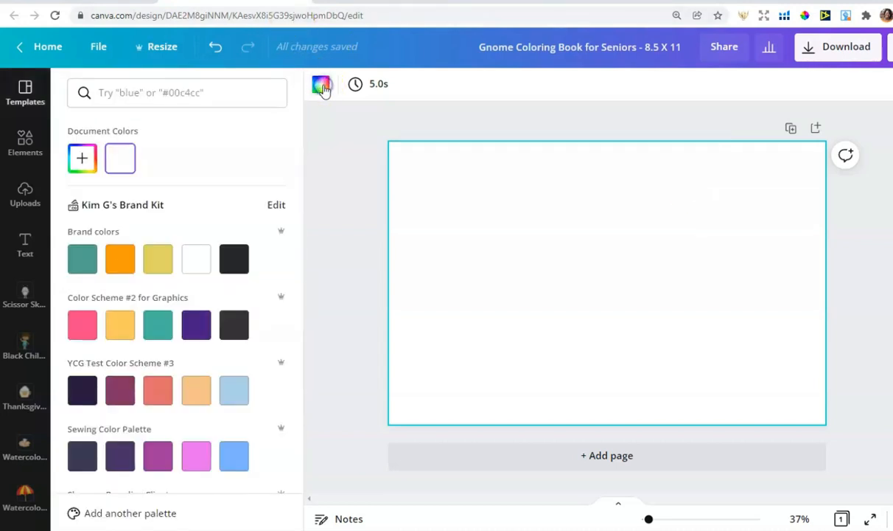
scroll(205, 257, "down", 3)
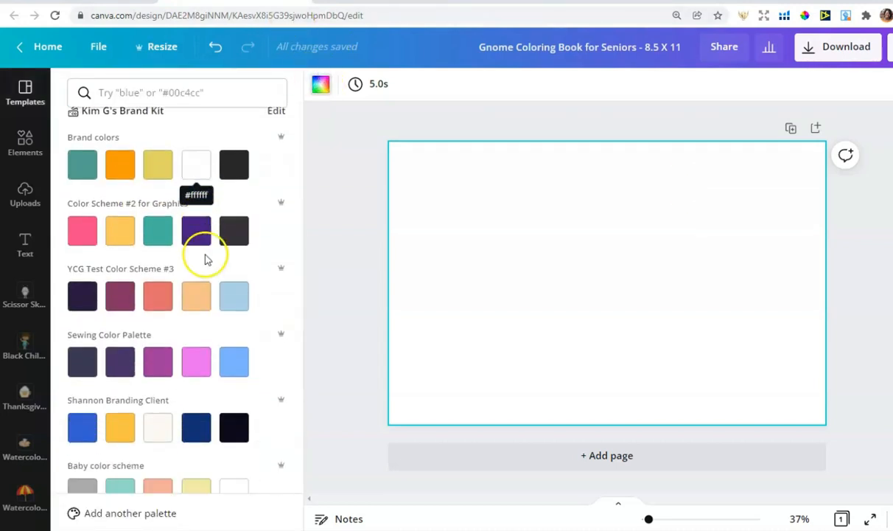
scroll(204, 258, "down", 2)
scroll(203, 258, "up", 1)
left_click(234, 139)
left_click(871, 258)
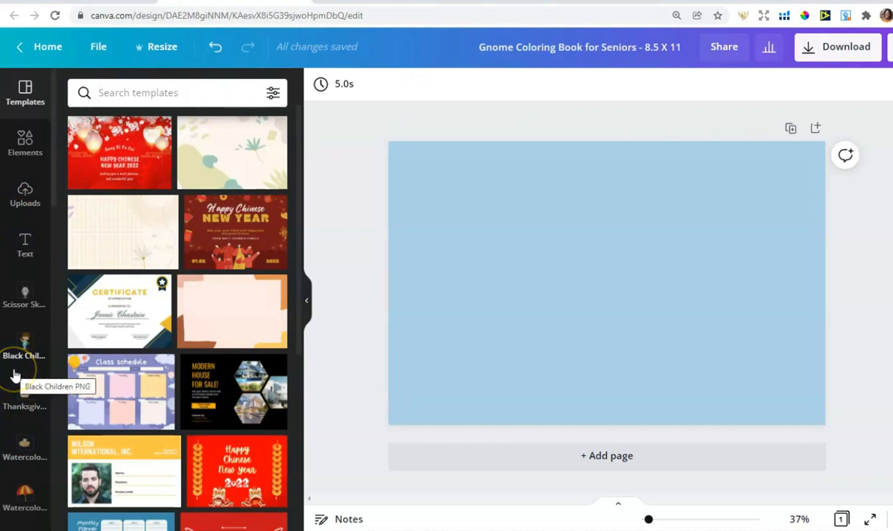
Step: Open the uploaded gnomes clipart folder
scroll(15, 376, "down", 12)
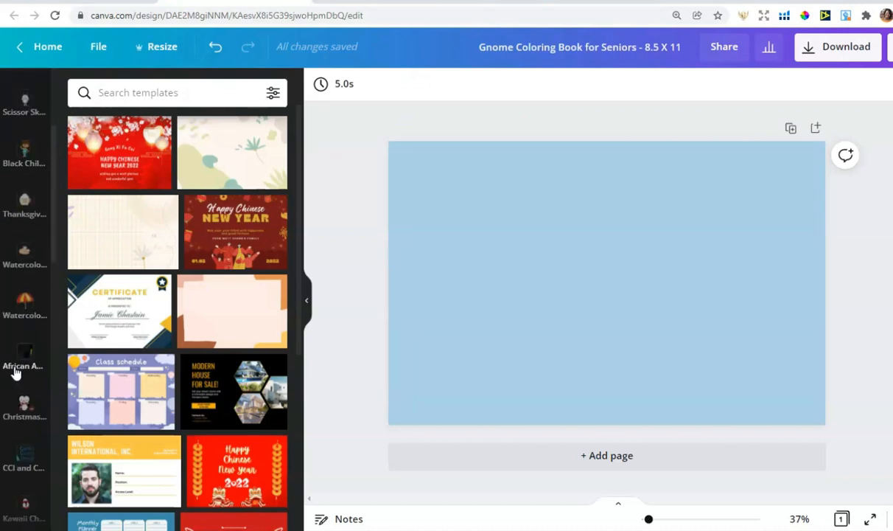
scroll(16, 368, "down", 1)
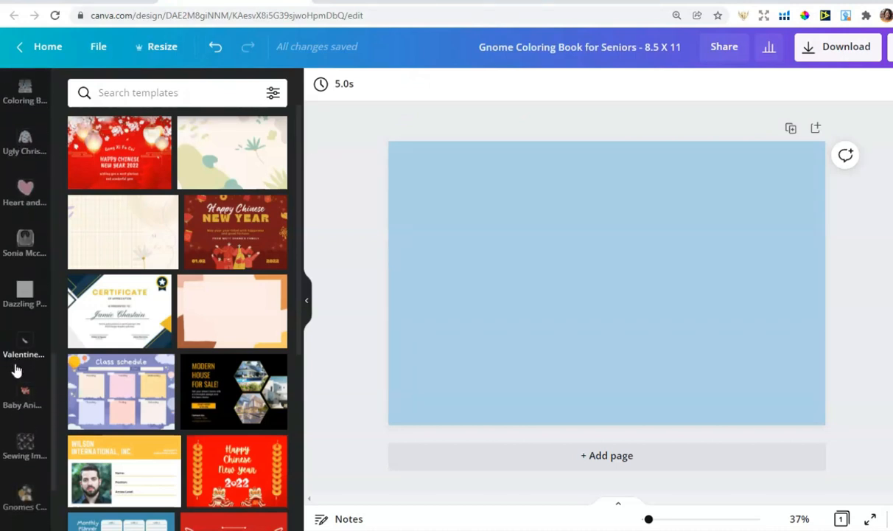
left_click(26, 494)
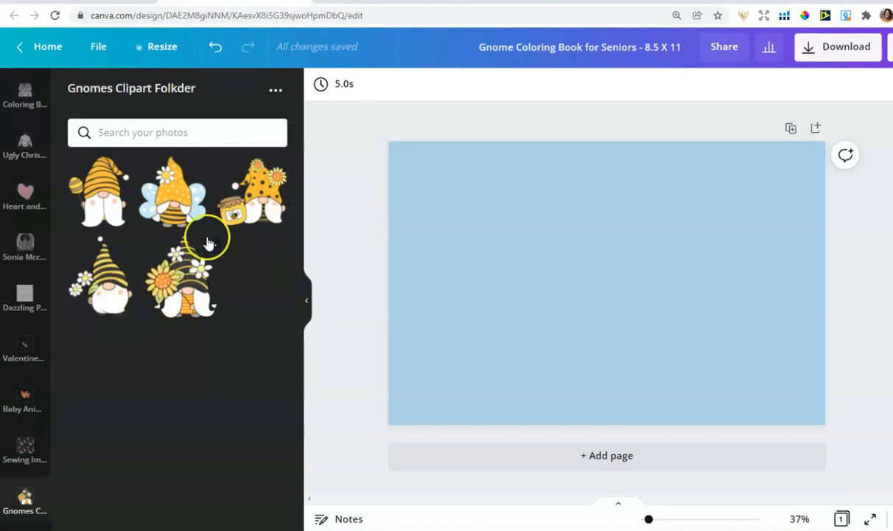
Step: Add the winged gnome clipart to the page, then resize and place it on the lower part of the front cover
left_click(167, 193)
left_click_drag(500, 178, 574, 215)
left_click_drag(662, 317, 681, 315)
left_click_drag(583, 222, 599, 239)
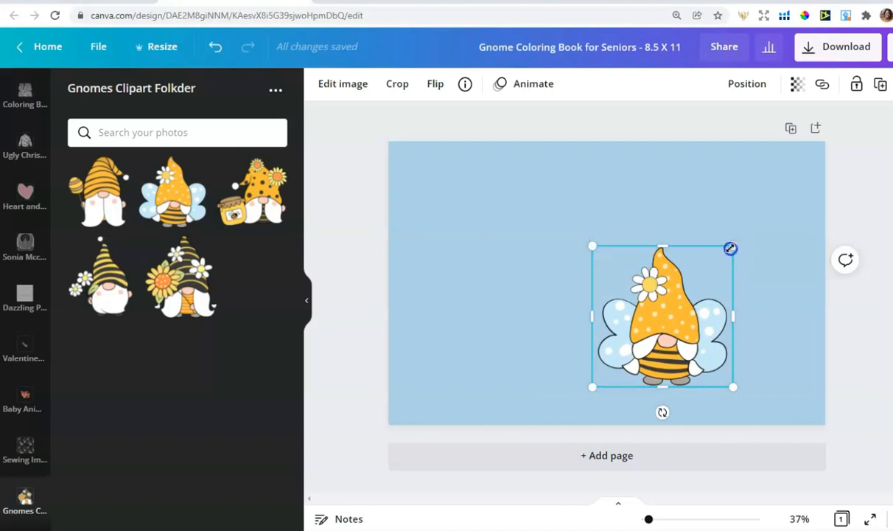
left_click_drag(731, 246, 740, 240)
left_click_drag(679, 285, 670, 281)
left_click_drag(584, 384, 581, 389)
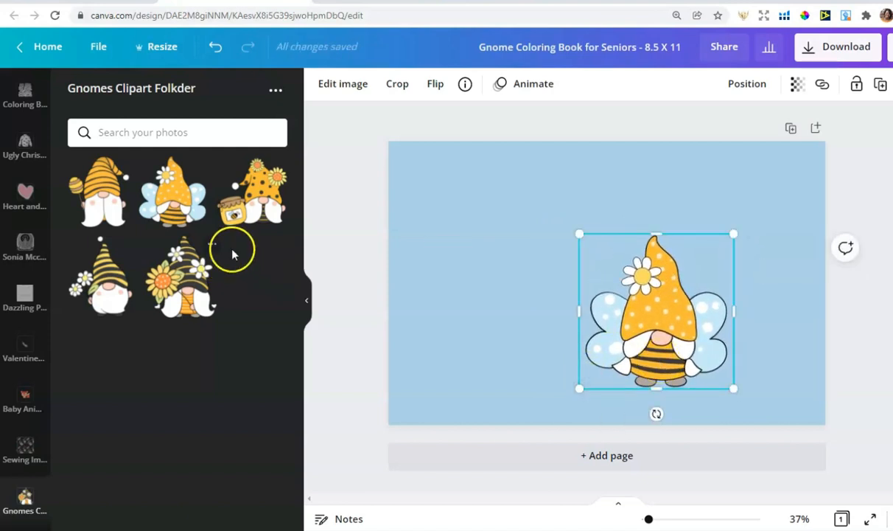
Step: Add the gnome with the honey jar, shrink it, and place it to the right of the winged gnome
left_click(263, 215)
left_click_drag(501, 181, 638, 284)
left_click_drag(684, 356, 759, 364)
mouse_move(676, 329)
left_mouse_down()
mouse_move(684, 341)
mouse_move(683, 322)
left_mouse_up()
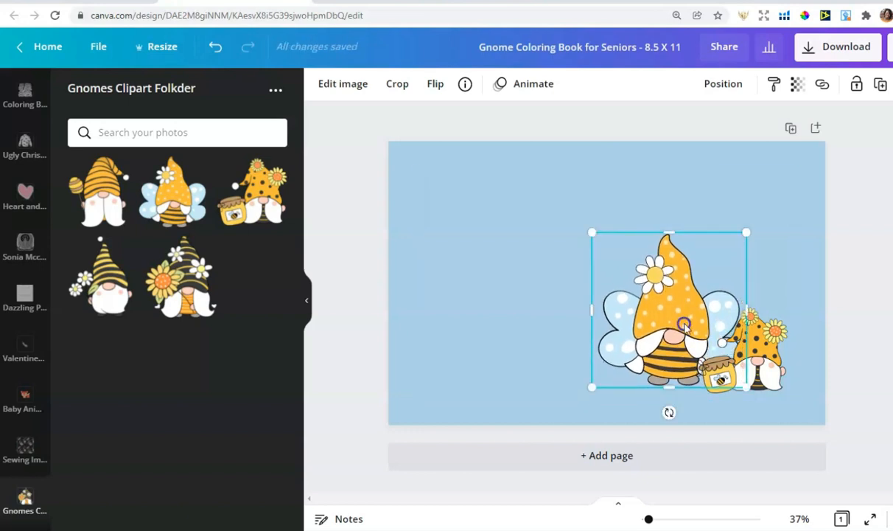
left_click_drag(762, 361, 763, 352)
Step: Shrink the winged gnome slightly and line up the bases of the two gnomes
left_click(641, 354)
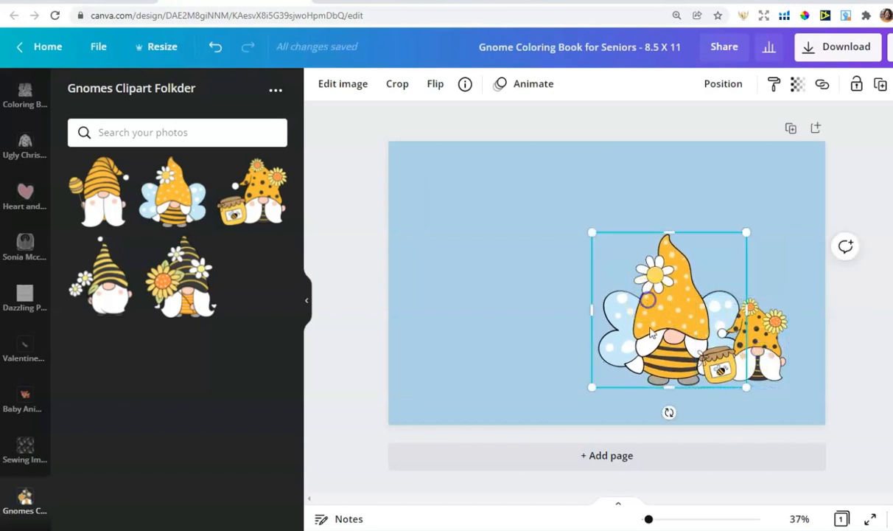
left_click_drag(587, 392, 590, 390)
left_click(511, 310)
left_click_drag(646, 313, 641, 326)
left_click_drag(759, 354, 760, 359)
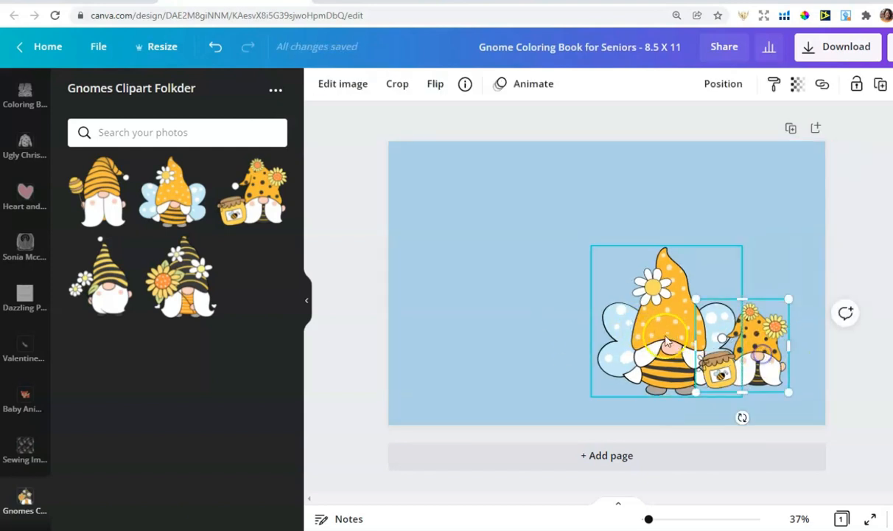
left_click_drag(668, 334, 667, 329)
left_click(510, 286)
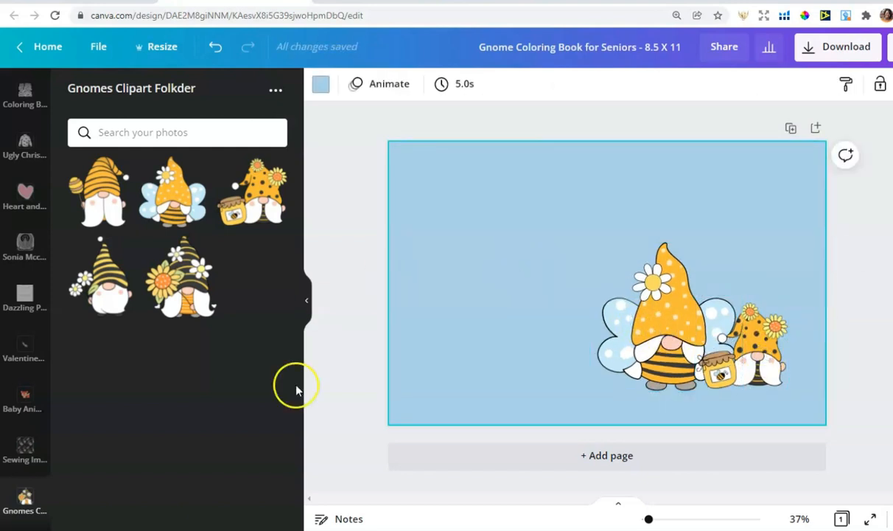
Step: Insert a square shape, reshape it into a wide rectangle, and place it over the lower part of the gnomes
left_click_drag(56, 400, 59, 110)
left_click(16, 133)
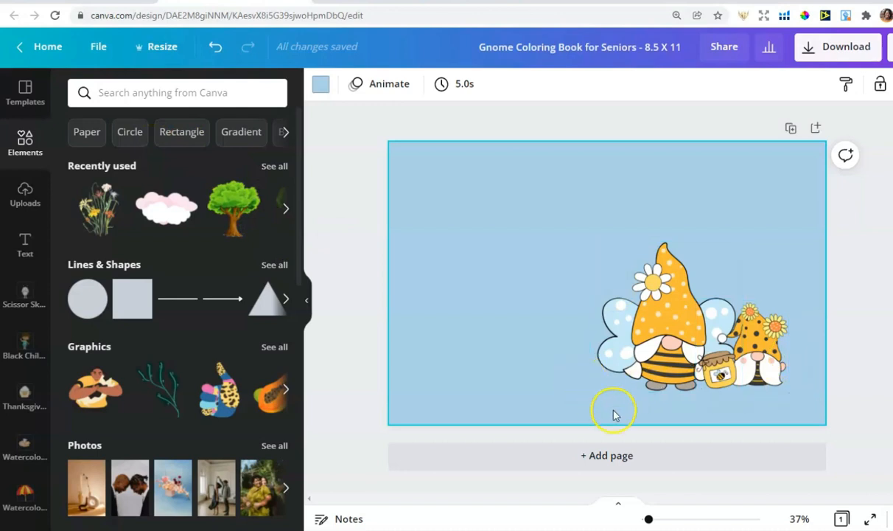
left_click(122, 297)
left_click_drag(605, 202, 592, 288)
left_click_drag(556, 319, 635, 364)
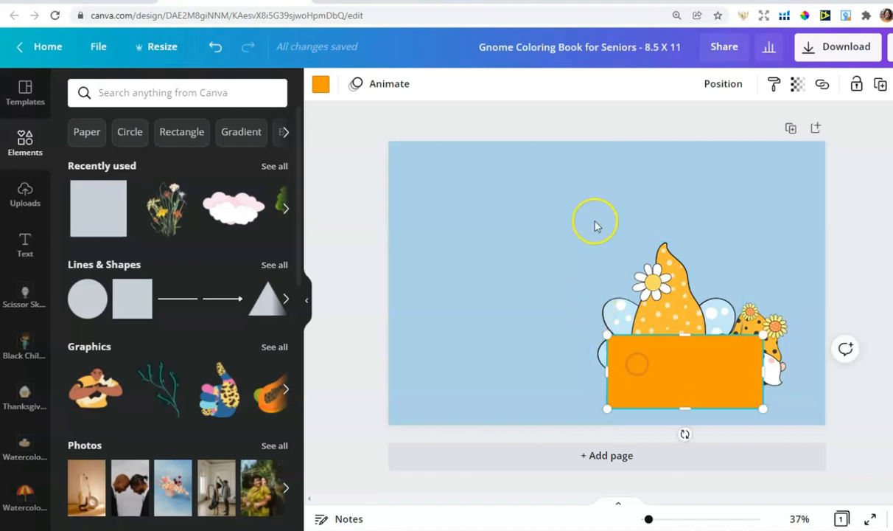
Step: Shrink the winged gnome slightly and stretch the orange rectangle across the bottom of the front cover as a low strip
left_click(598, 279)
left_click_drag(587, 241, 609, 255)
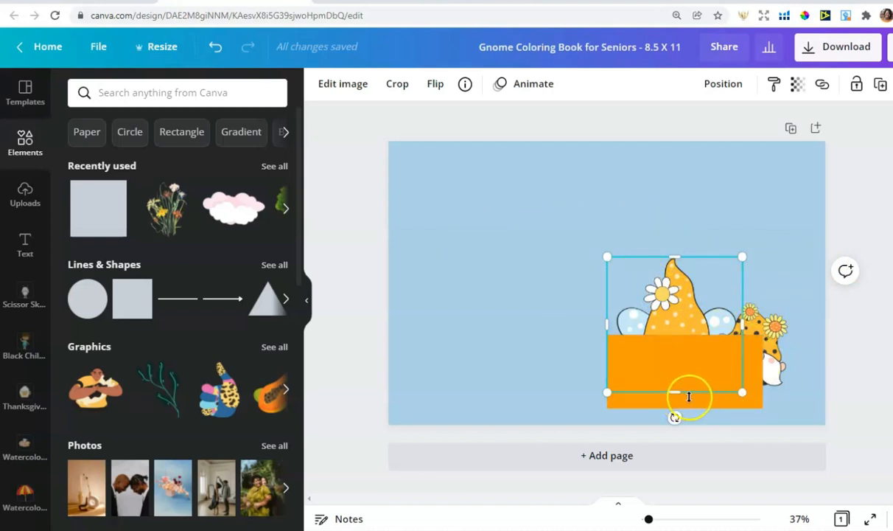
left_click(686, 367)
left_click_drag(685, 336, 684, 360)
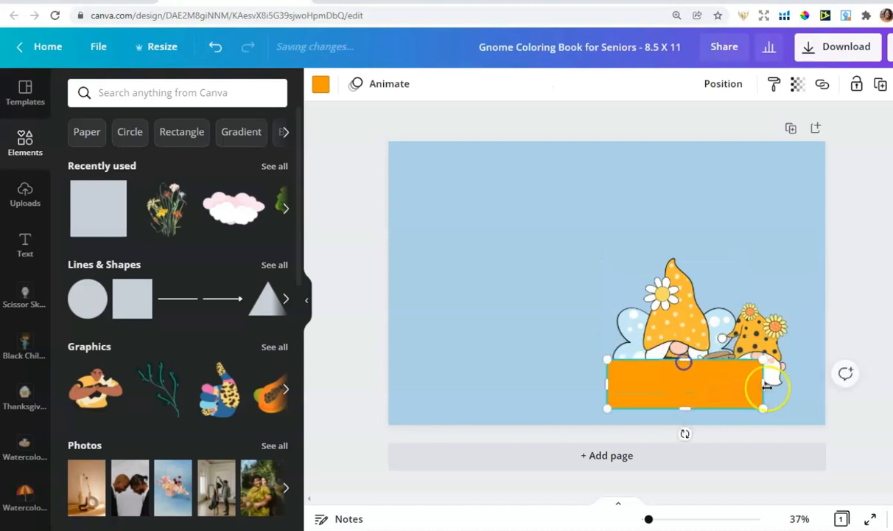
left_click_drag(763, 382, 835, 393)
mouse_move(725, 409)
left_mouse_down()
mouse_move(727, 443)
mouse_move(731, 404)
left_mouse_up()
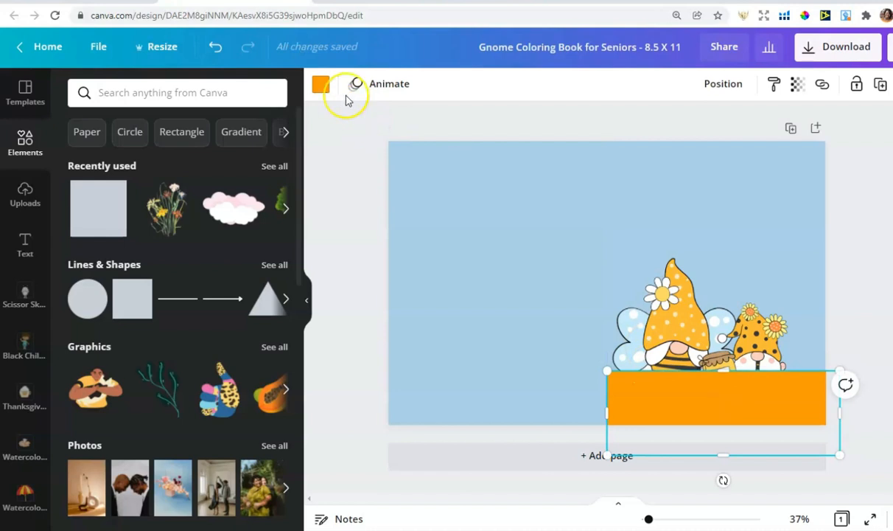
Step: Recolor the rectangle with the green from the Black Woman Journal Colors palette and lower its upper edge
left_click(321, 84)
scroll(194, 291, "down", 1)
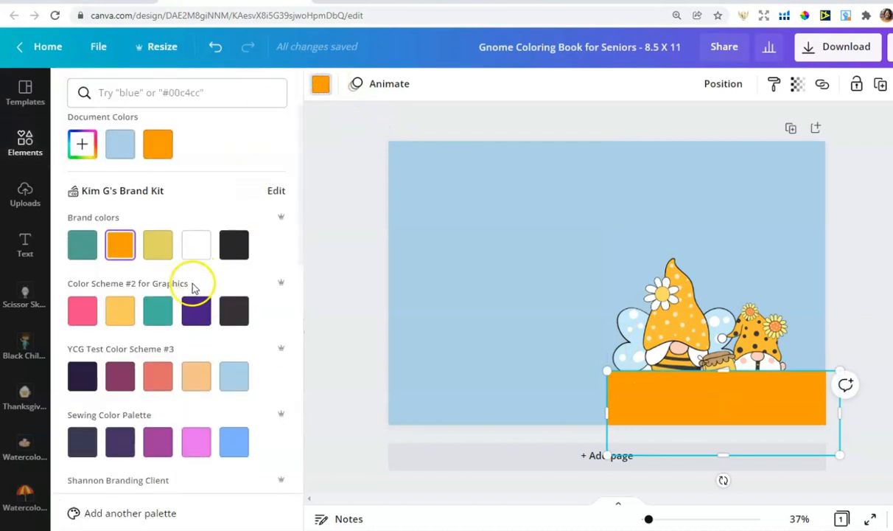
scroll(194, 288, "down", 8)
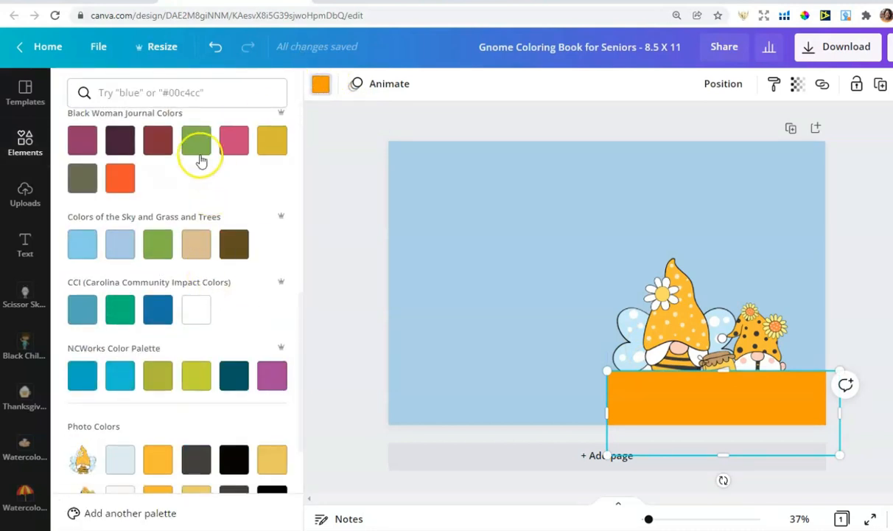
left_click(197, 147)
left_click_drag(723, 370, 723, 381)
Step: Enlarge the honey-jar gnome and the winged gnome slightly so their bases overlap the green strip
left_click(774, 364)
left_click_drag(794, 398, 798, 402)
left_click(685, 354)
left_click_drag(740, 394, 754, 405)
Step: Bring the winged gnome and the honey-jar gnome forward in front of the green strip
left_click(716, 84)
left_click(577, 129)
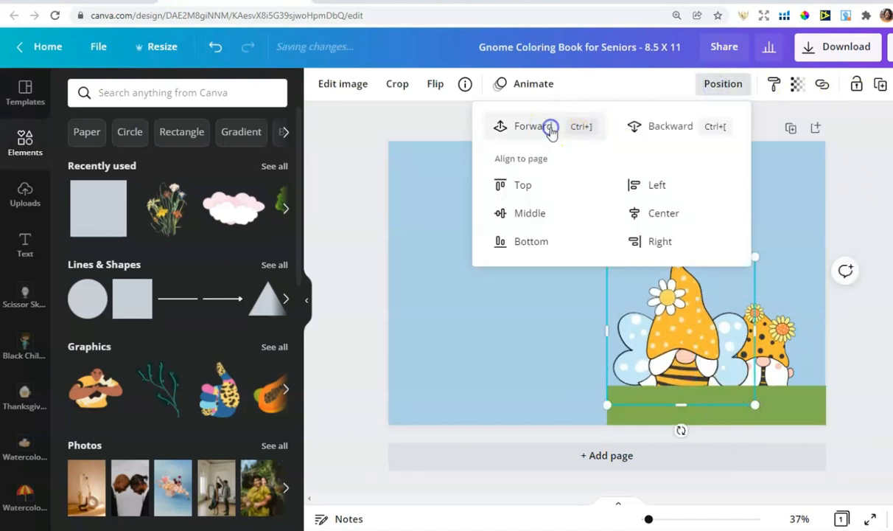
left_click(774, 346)
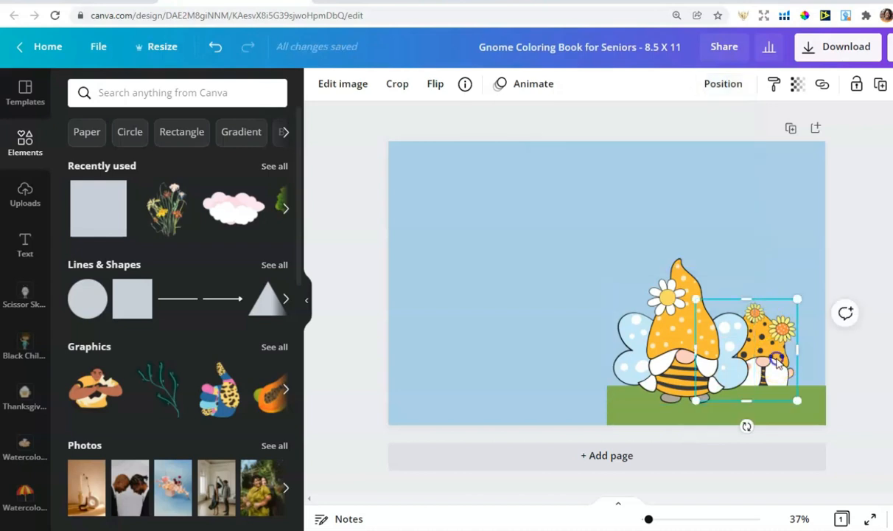
left_click(716, 84)
left_click(529, 128)
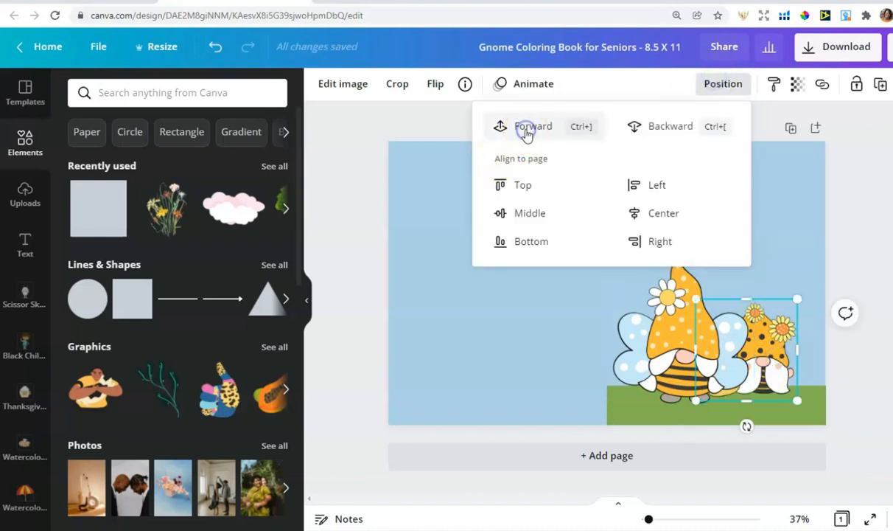
left_click(855, 230)
Step: Move the honey-jar gnome down and to the right, then enlarge the winged gnome and reposition it beside the jar
left_click_drag(769, 379, 779, 390)
left_click(674, 366)
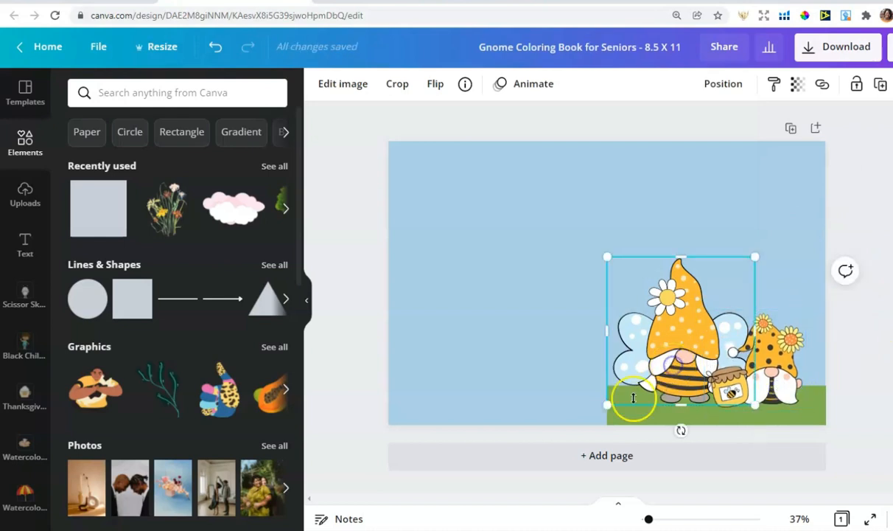
left_click_drag(608, 405, 600, 429)
mouse_move(757, 423)
left_mouse_down()
mouse_move(737, 401)
mouse_move(746, 410)
left_mouse_up()
Step: Shrink the honey-jar gnome slightly and nudge the winged gnome into place on the green strip beside it
left_click(779, 377)
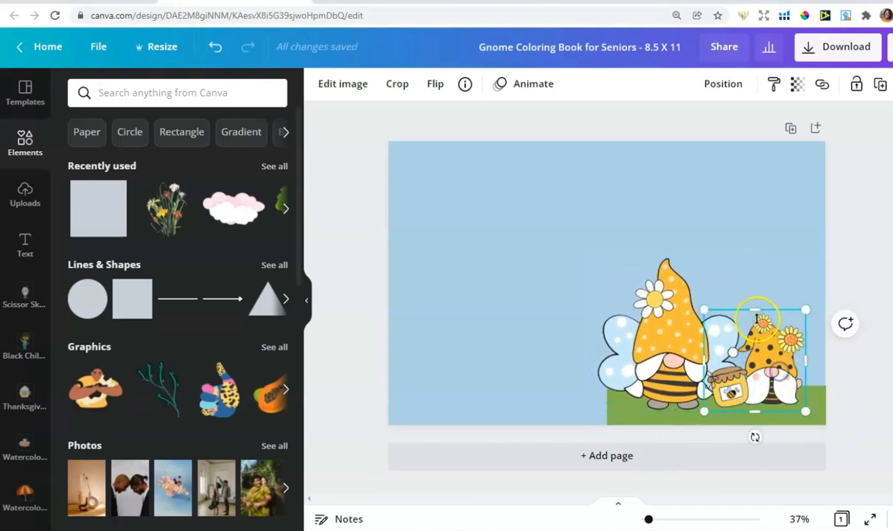
left_click_drag(704, 309, 723, 319)
mouse_move(680, 343)
left_mouse_down()
mouse_move(690, 343)
mouse_move(675, 349)
left_mouse_up()
left_click(846, 275)
left_click(845, 262)
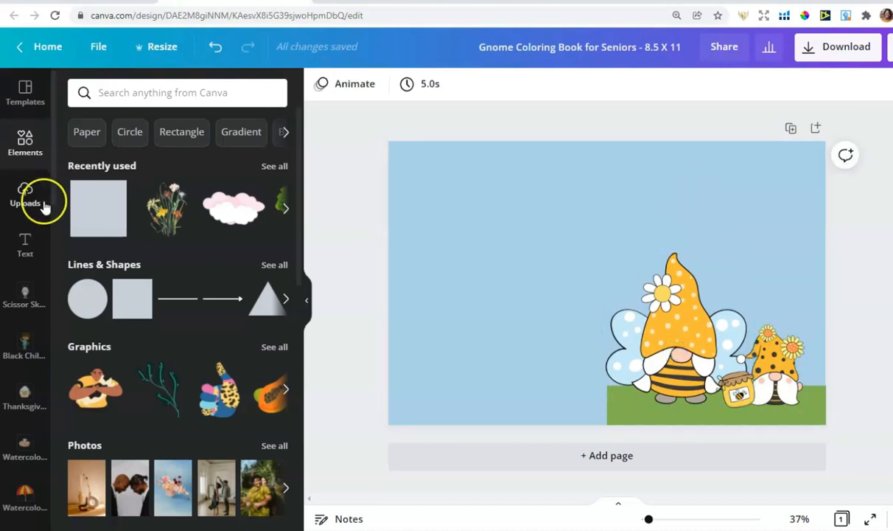
Step: Add a heading above the gnomes on the front cover and change its text to "GNOME"
left_click(22, 251)
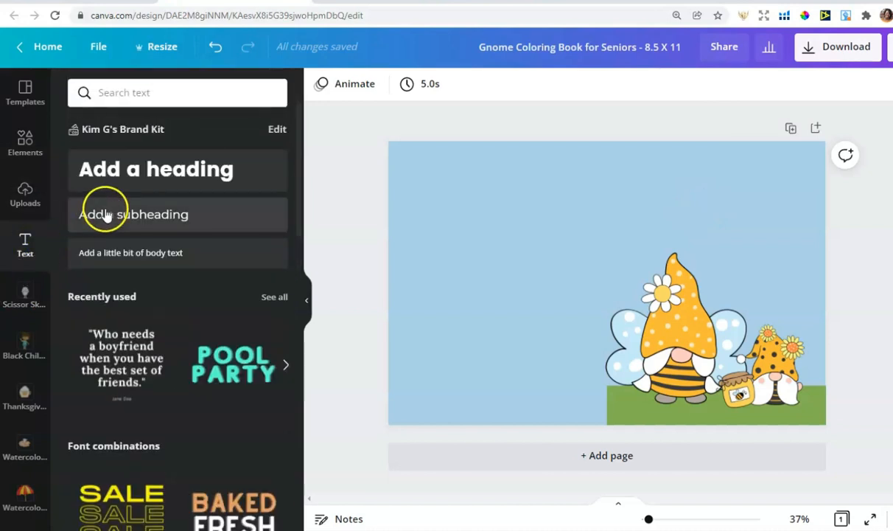
left_click(145, 172)
left_click(624, 263)
left_click_drag(627, 282, 704, 198)
double_click(705, 198)
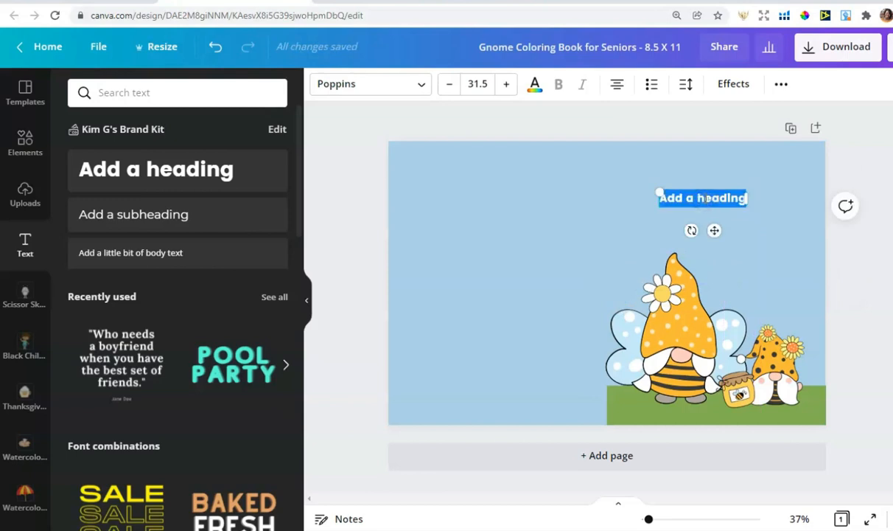
type("G")
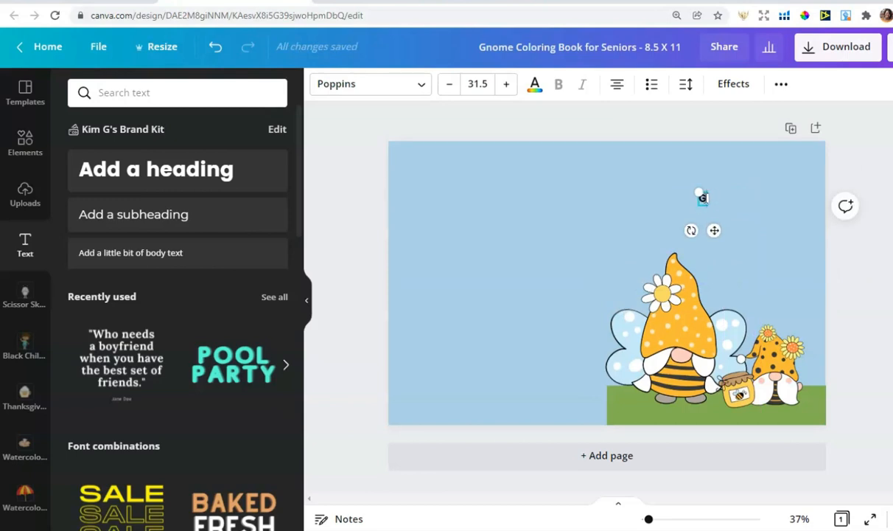
type("NOME")
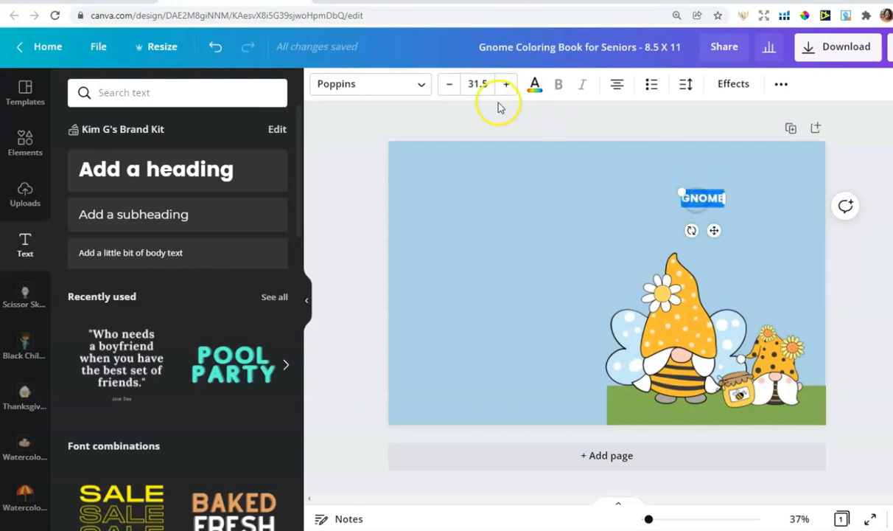
Step: Set the GNOME heading's font size to 100
left_click(480, 85)
type("100")
key("Return")
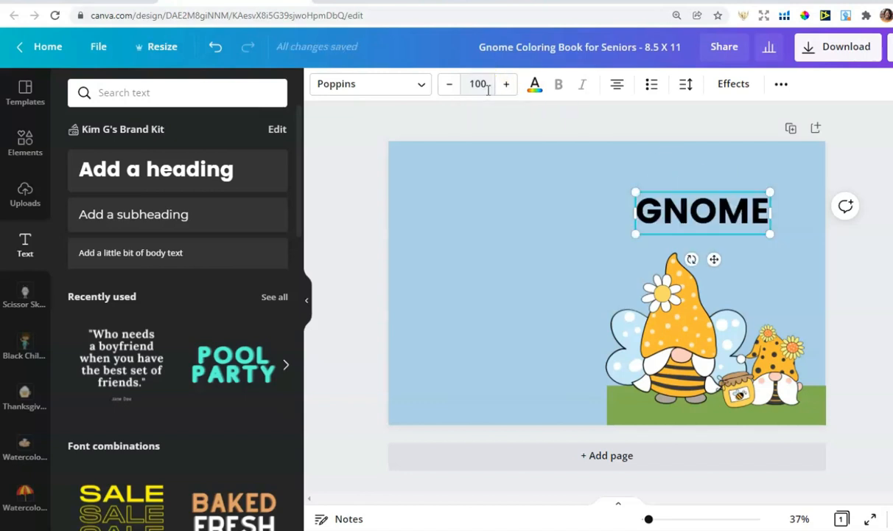
Step: Move the GNOME heading up a little on the front cover
left_click(861, 149)
left_click(709, 209)
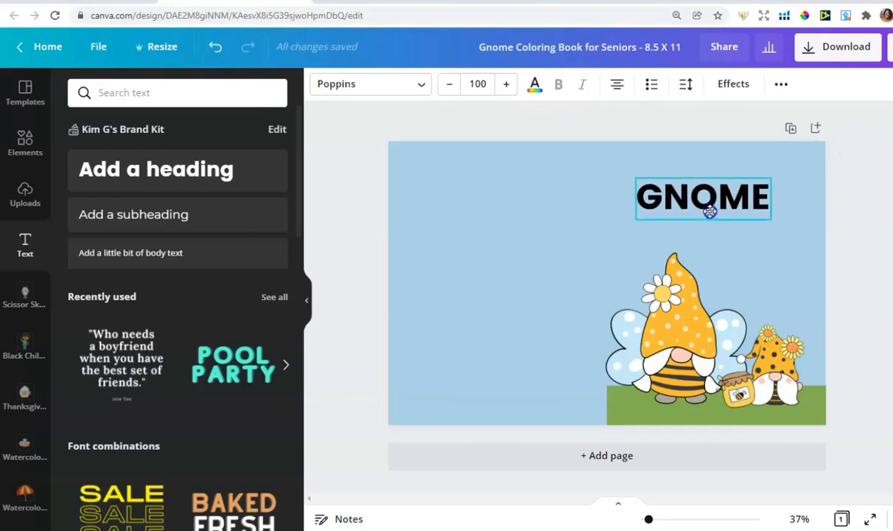
left_click(708, 208)
Step: Change the GNOME heading's font to Ask Why Regular and enlarge it to size 110
double_click(709, 203)
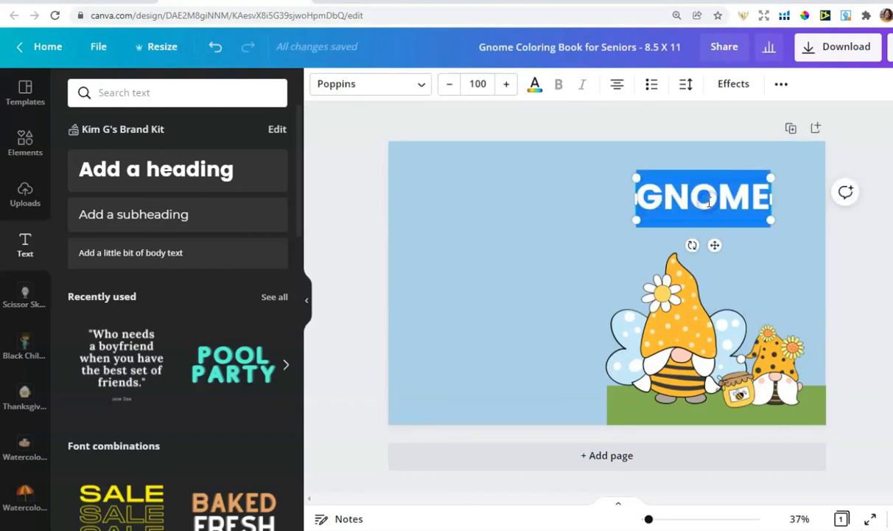
left_click(420, 88)
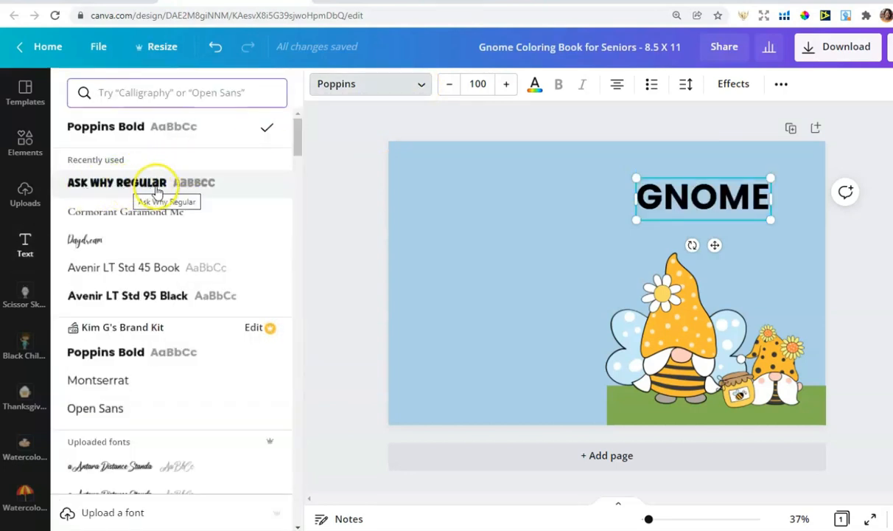
left_click(157, 191)
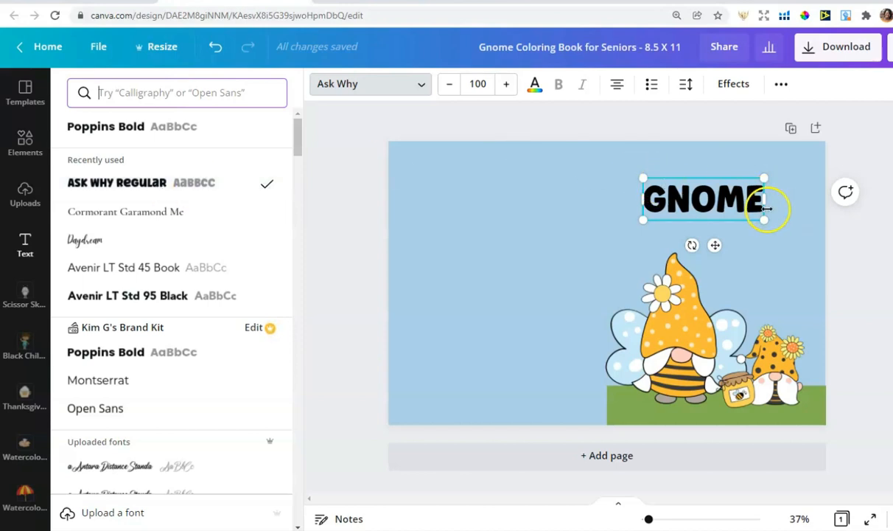
left_click_drag(762, 224, 778, 178)
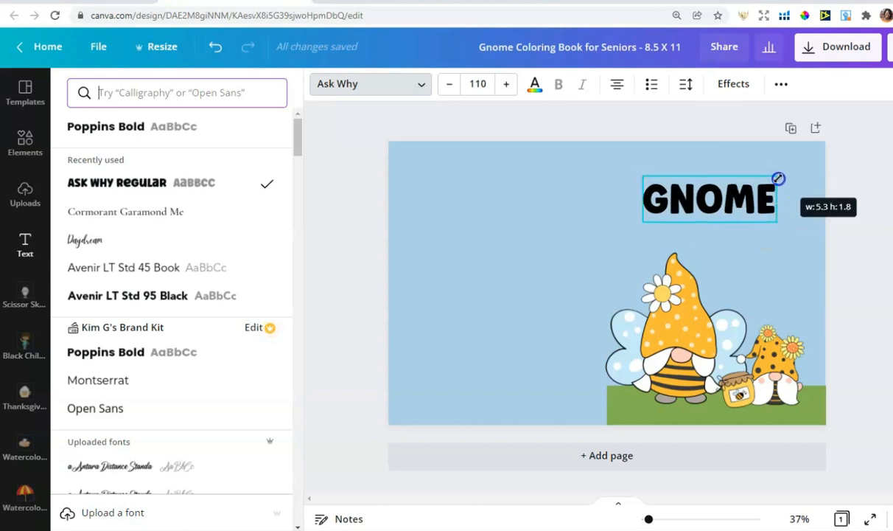
Step: Apply the Splice effect to the GNOME heading with offset 0 and thickness 75
double_click(723, 189)
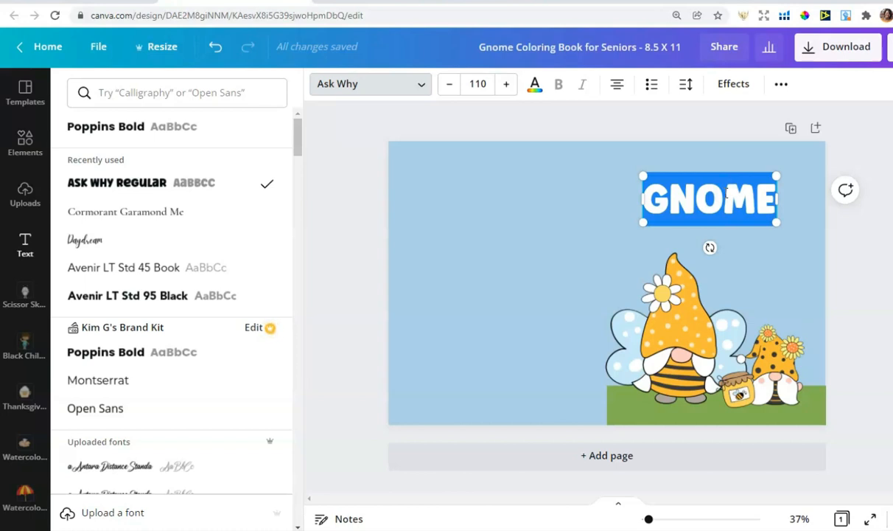
left_click(732, 85)
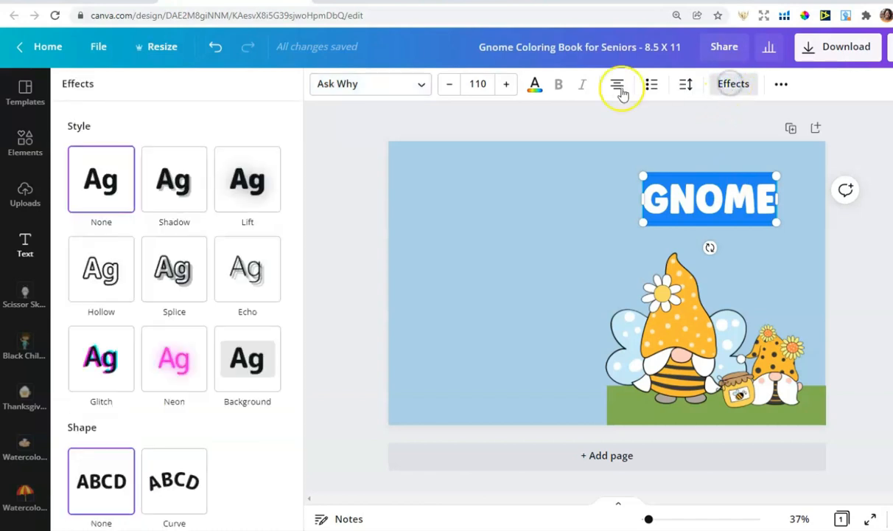
left_click(186, 290)
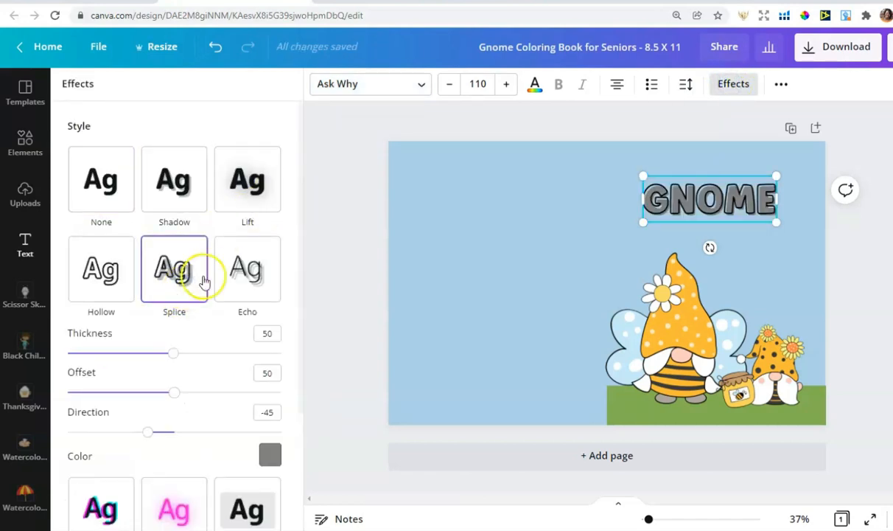
left_click_drag(174, 392, 78, 393)
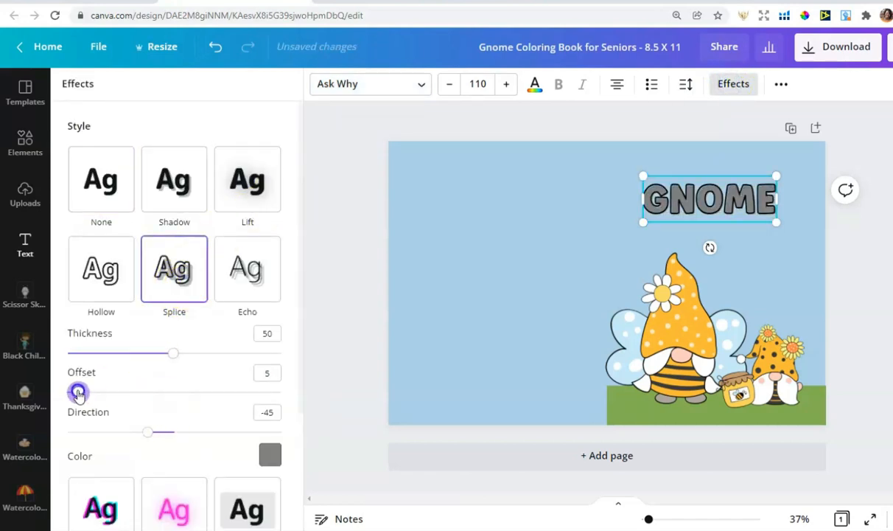
left_click_drag(173, 353, 230, 352)
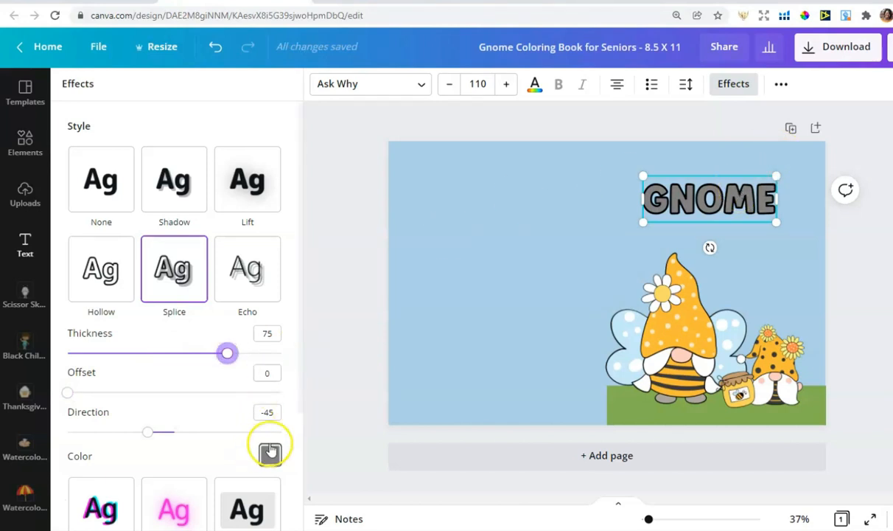
Step: Set the Splice effect's color on the GNOME heading to bright blue
left_click(270, 454)
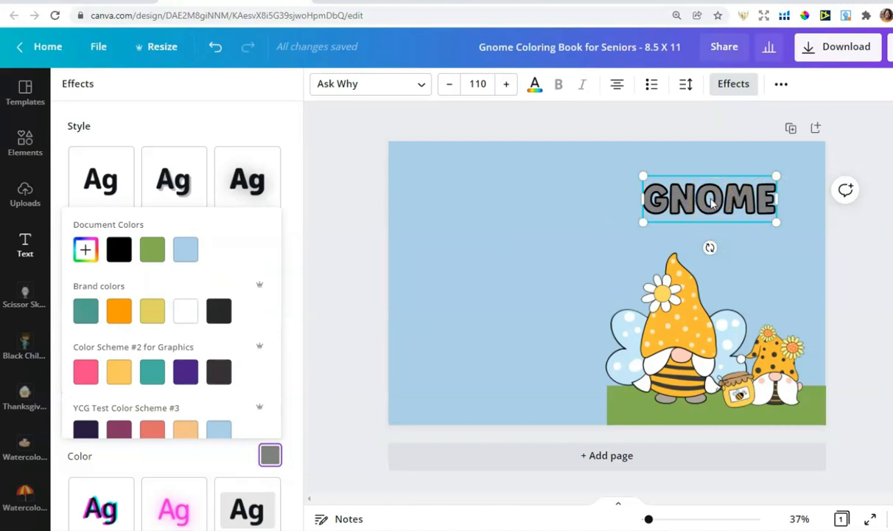
scroll(169, 279, "down", 3)
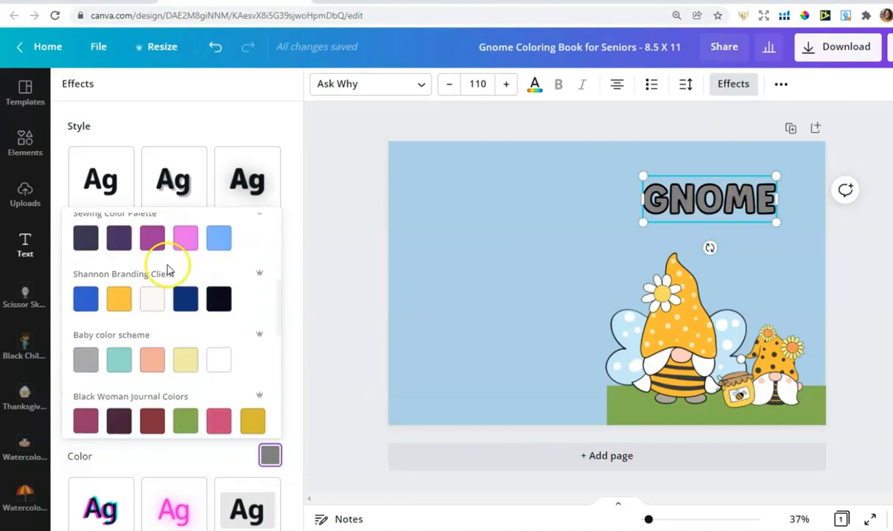
left_click(185, 298)
left_click(86, 296)
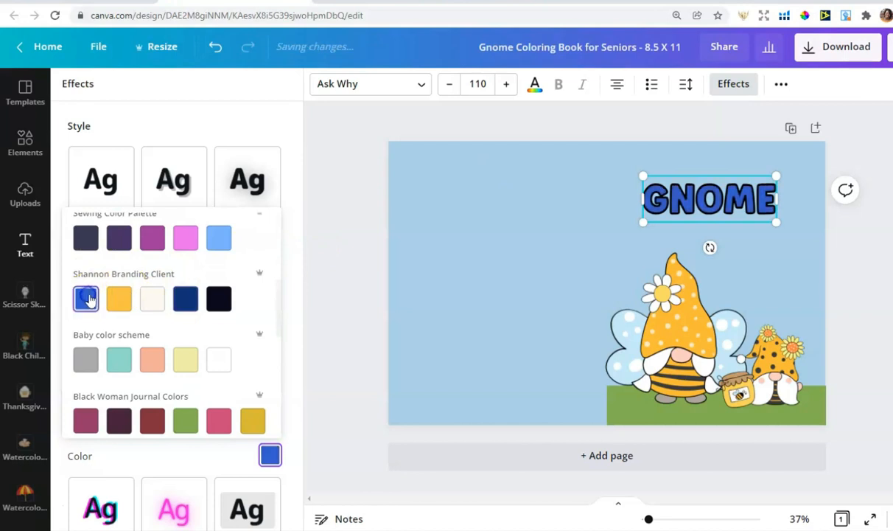
Step: Try white and near-black brand colors as the GNOME heading's text color
left_click(537, 87)
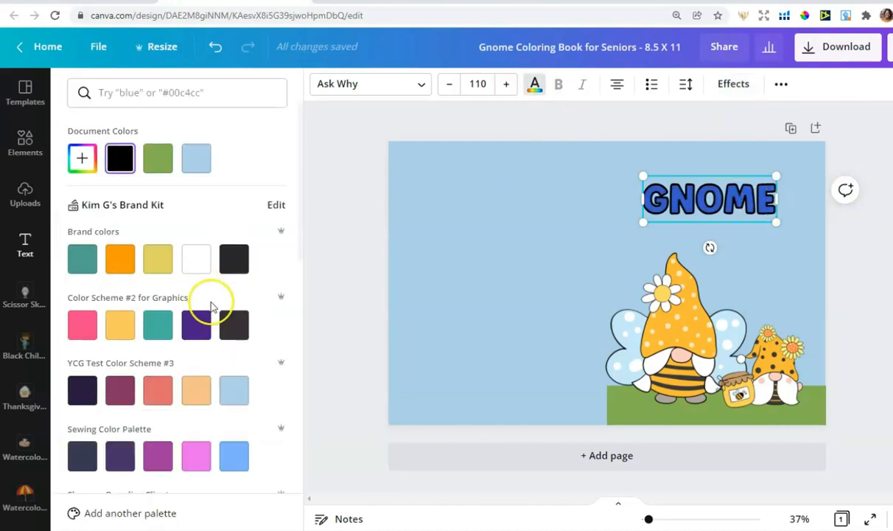
left_click(196, 264)
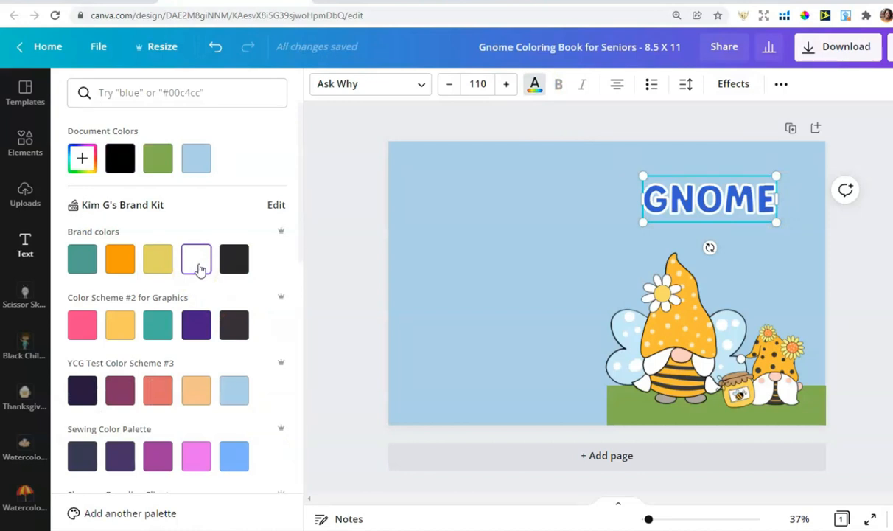
left_click(233, 263)
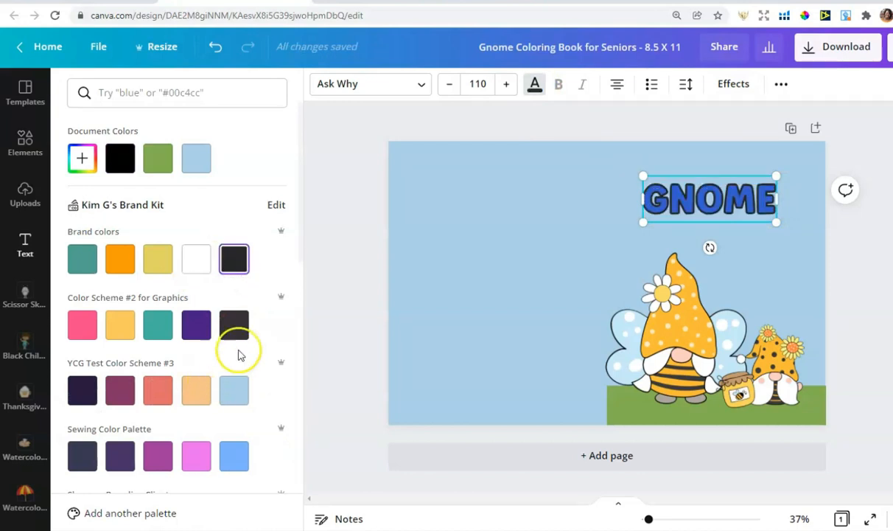
scroll(241, 352, "down", 2)
scroll(243, 349, "down", 5)
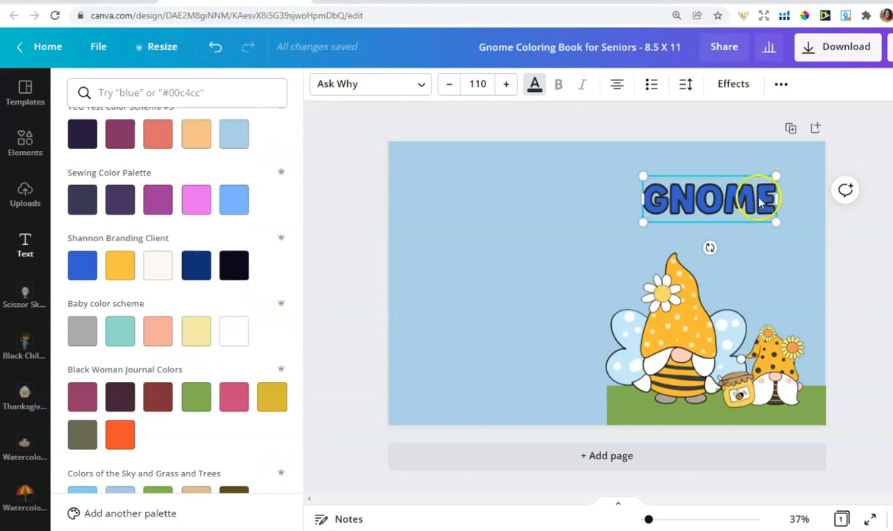
Step: Reduce the heading's Splice thickness to about 43 and nudge the heading slightly up and to the right
left_click(734, 84)
left_click_drag(227, 353, 165, 351)
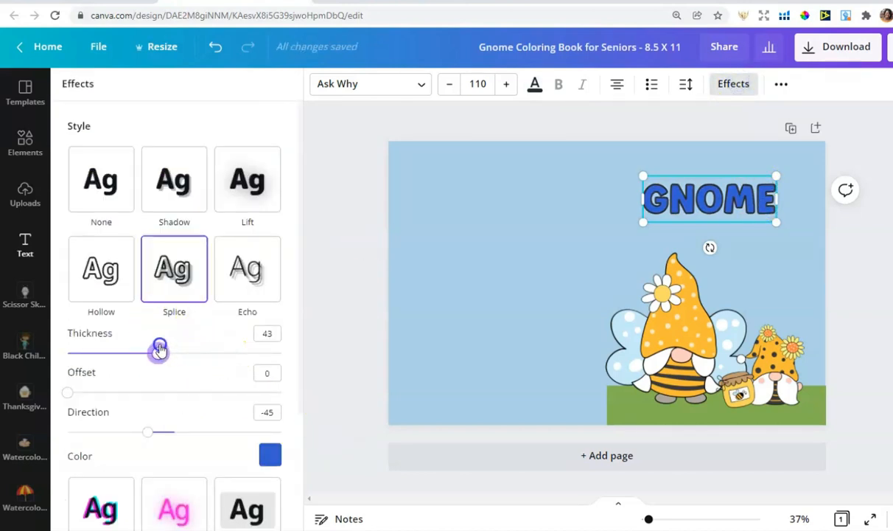
left_click(883, 190)
left_click_drag(725, 194, 728, 193)
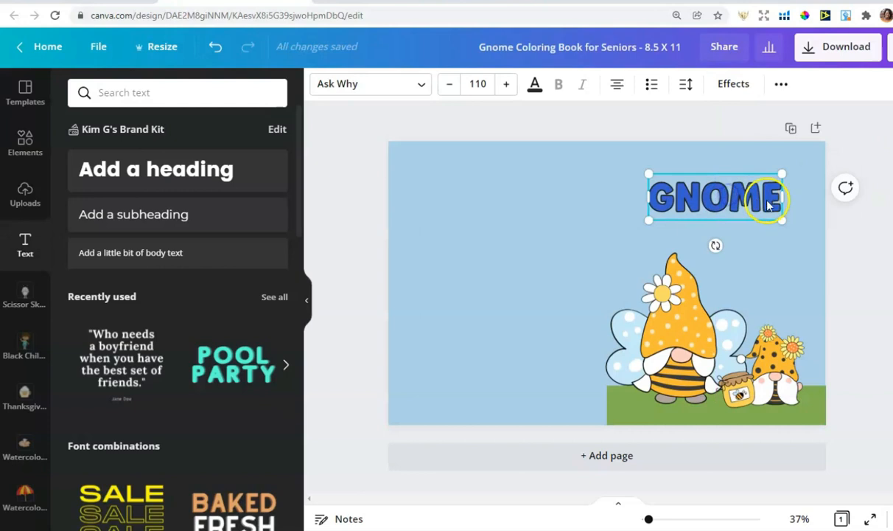
Step: Set the GNOME heading's text color to white and its Splice thickness to about 19
left_click(535, 84)
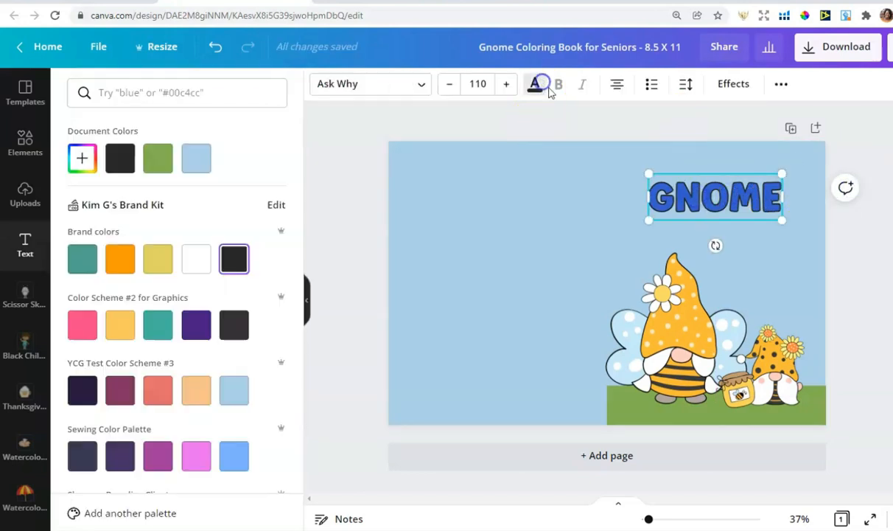
left_click(198, 256)
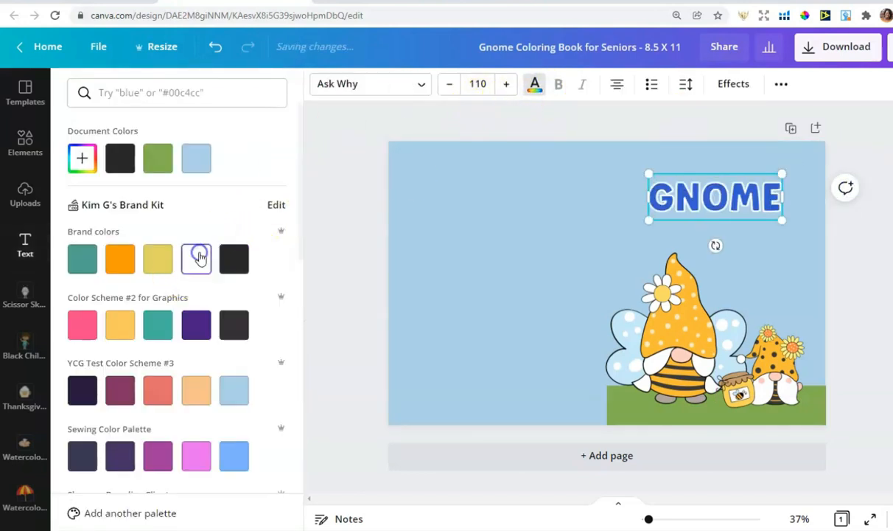
left_click(726, 85)
left_click_drag(162, 353, 106, 355)
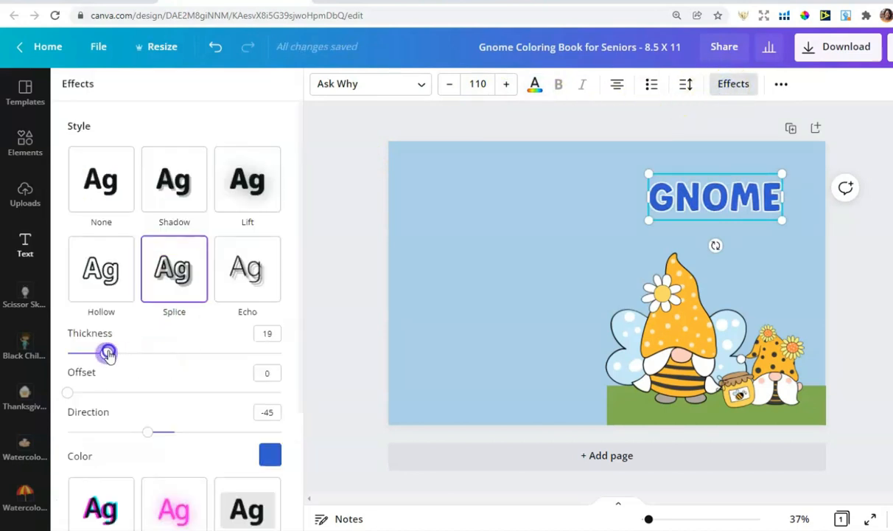
left_click(882, 295)
Step: Duplicate the GNOME heading and move the copy directly below the original
left_click(735, 205)
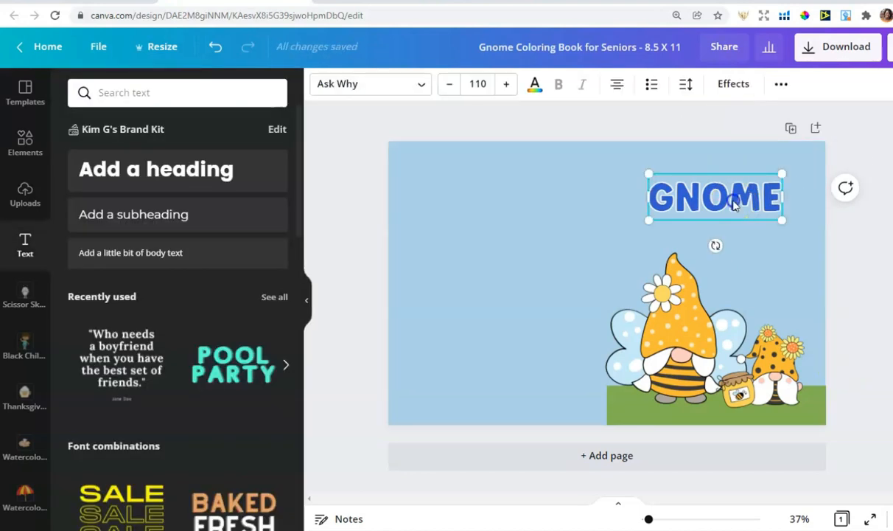
left_click(782, 84)
left_click(773, 115)
left_click_drag(718, 209, 716, 233)
Step: Replace the duplicated heading's text with "COLORING BOOK"
double_click(716, 227)
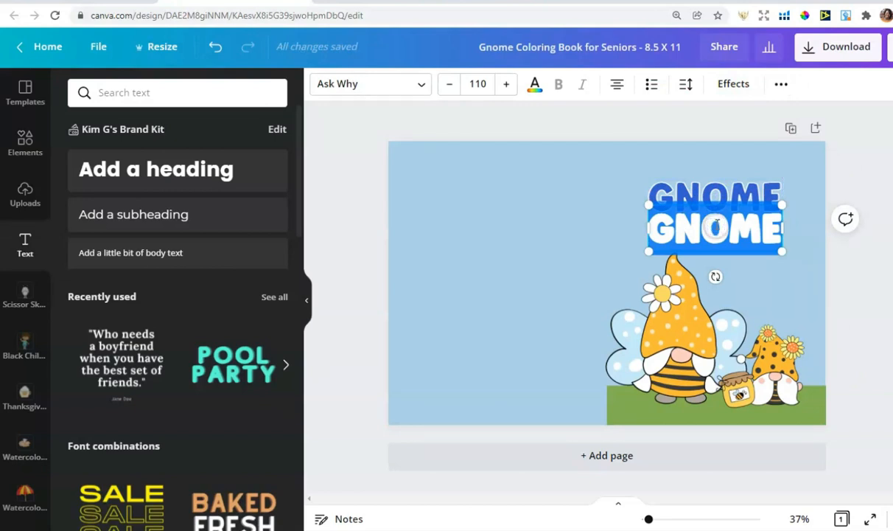
type("COLORING")
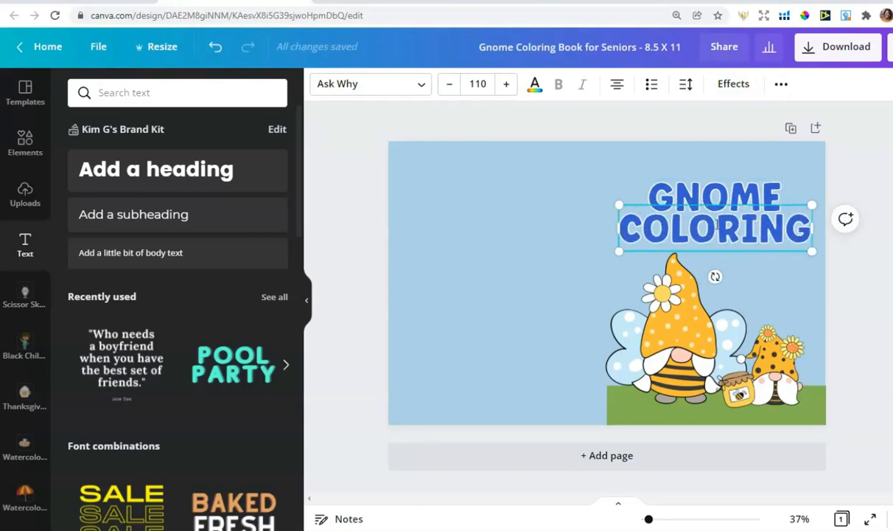
type(" BOOK FOR SE")
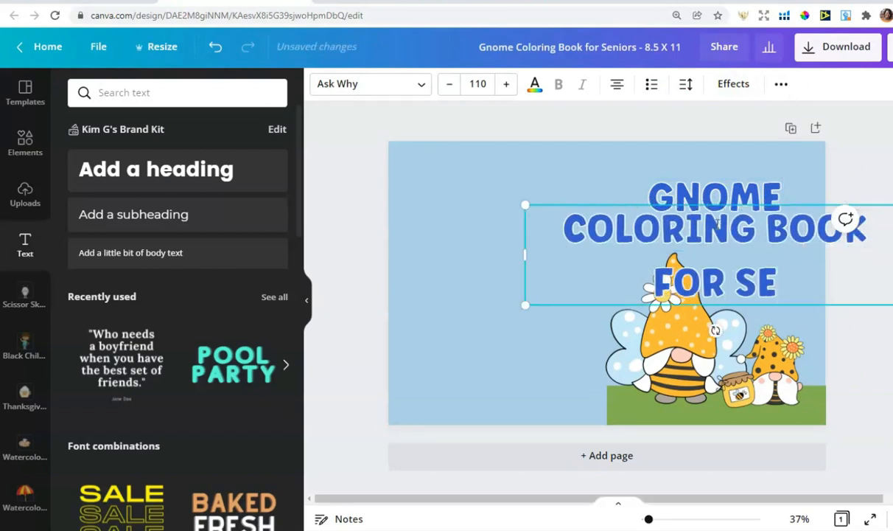
type("RNI")
key("BackSpace")
key("BackSpace")
key("BackSpace")
key("BackSpace")
key("BackSpace")
key("BackSpace")
key("BackSpace")
key("BackSpace")
key("BackSpace")
key("BackSpace")
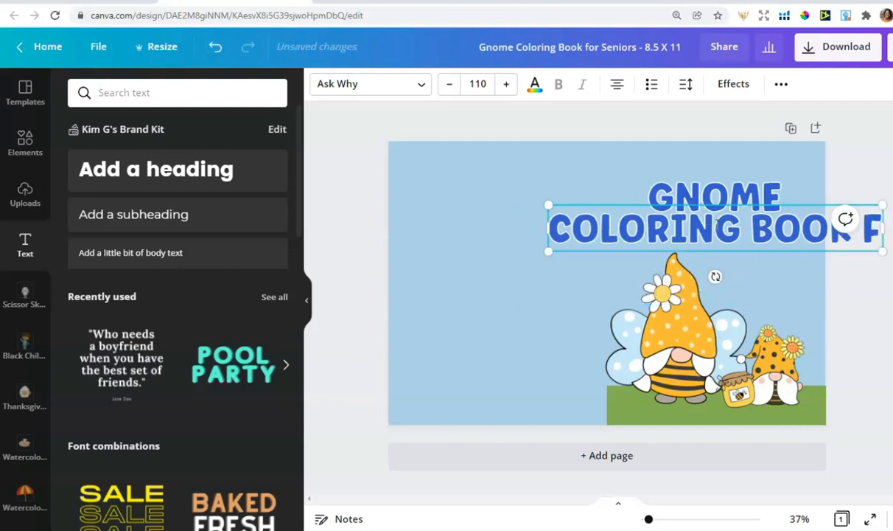
key("BackSpace")
Step: Shrink the COLORING BOOK line to size 62.3 and center it beneath GNOME
left_click_drag(564, 204, 689, 233)
key("Escape")
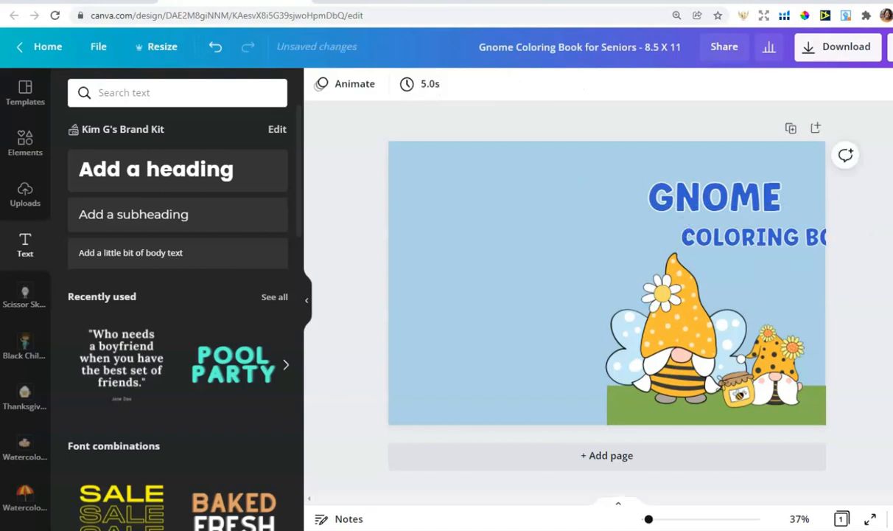
left_click_drag(817, 235, 741, 225)
left_click(739, 195)
left_click(627, 232)
left_click_drag(623, 214, 638, 220)
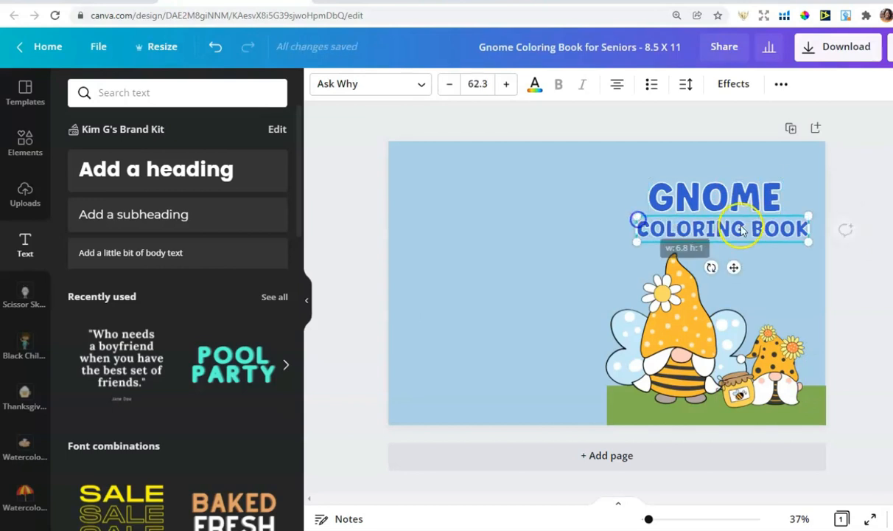
left_click_drag(785, 230, 777, 231)
Step: Move both gnomes up slightly and extend the green strip upward beneath them
left_click(693, 313)
left_click_drag(692, 335, 691, 327)
left_click_drag(785, 377, 786, 364)
left_click(648, 416)
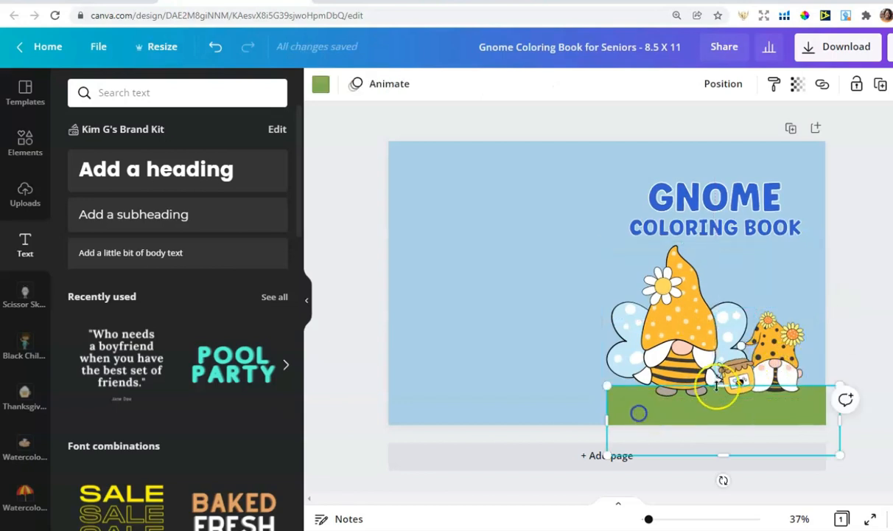
left_click_drag(721, 385, 723, 365)
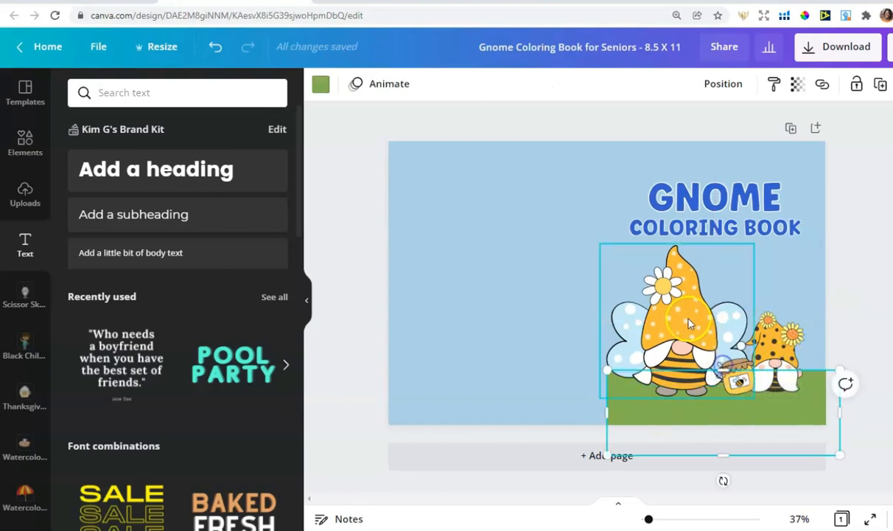
Step: Nudge the winged gnome and the honey-jar gnome up a little on the taller green strip
left_click_drag(652, 301, 651, 299)
left_click(774, 357)
left_click_drag(773, 358, 773, 350)
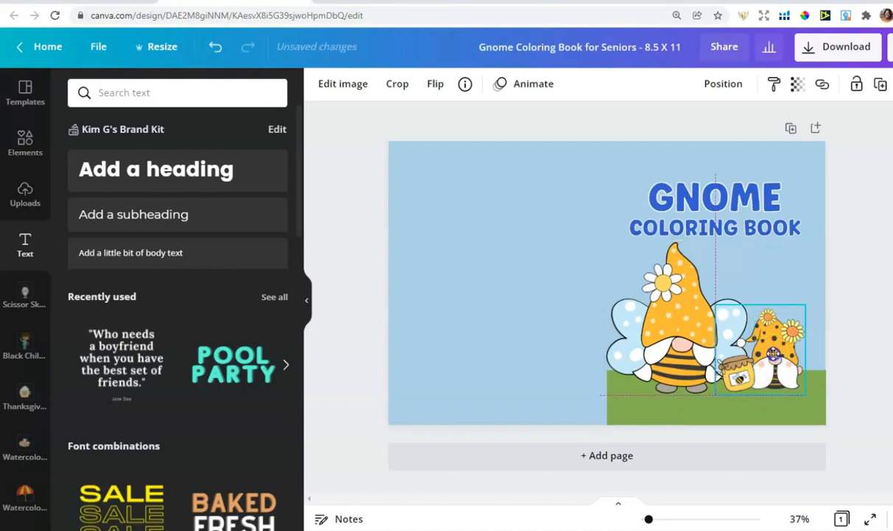
left_click(874, 261)
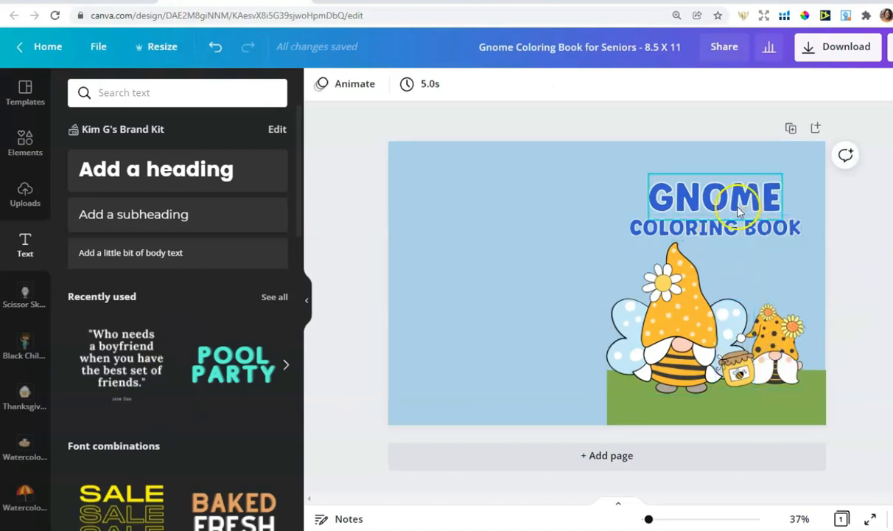
Step: Duplicate the COLORING BOOK line and place the copy on the green strip below the gnomes
left_click(731, 230)
left_click(782, 82)
left_click(777, 118)
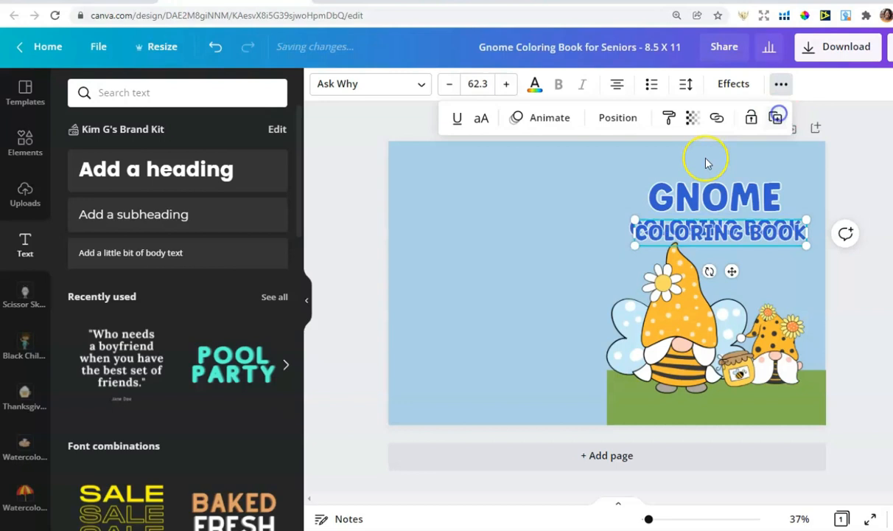
left_click_drag(712, 229, 713, 403)
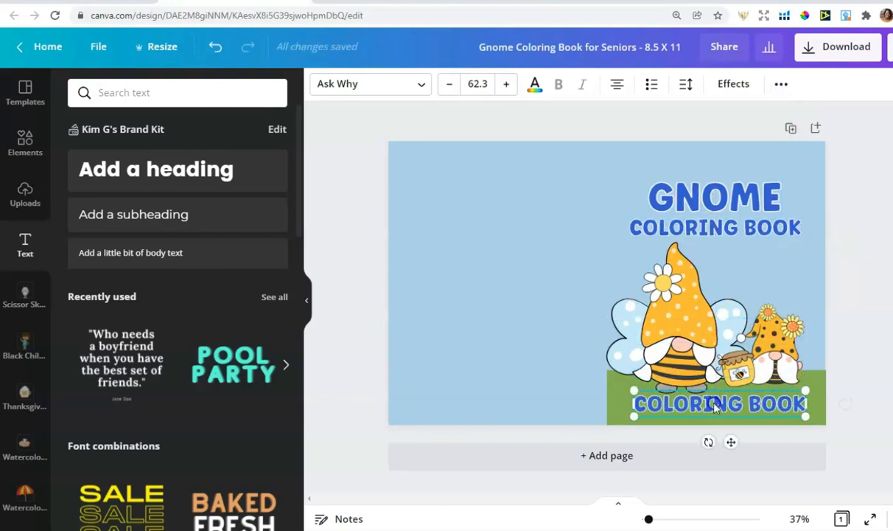
Step: Replace the text of the copied line on the green strip with FOR SENIORS
double_click(714, 403)
type("F")
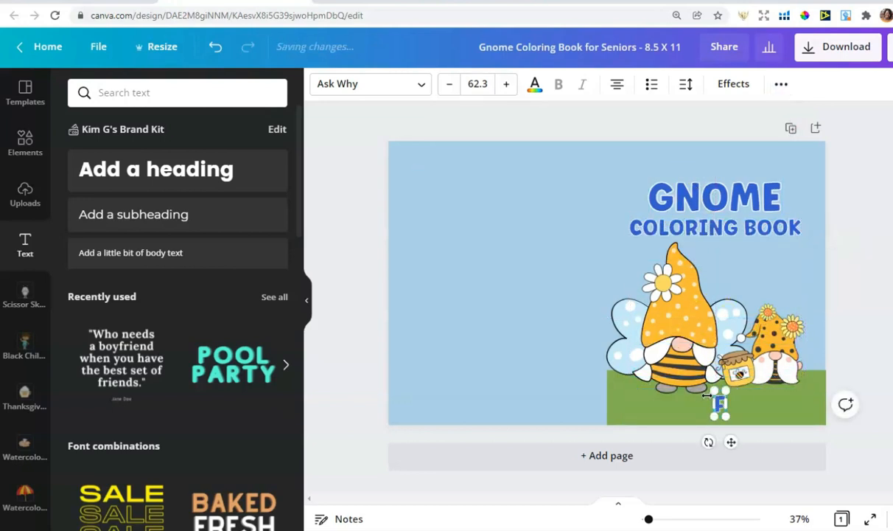
type("OR SENIORS")
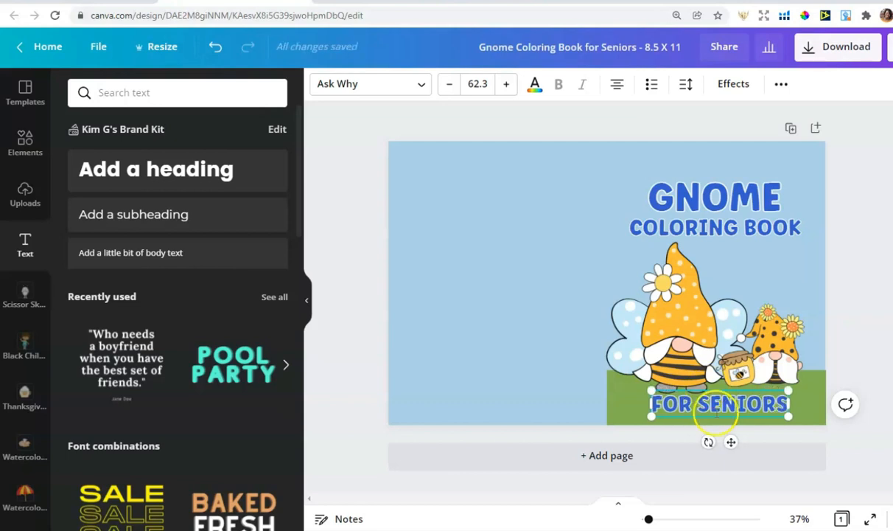
Step: Reduce the FOR SENIORS line to size 49.3 and reposition it on the green strip beneath the gnomes
key("ctrl+a")
left_click(449, 84)
left_click(448, 84)
left_click(449, 84)
left_click(449, 84)
left_click(449, 84)
left_click(449, 84)
left_click(449, 84)
left_click(449, 84)
left_click(888, 213)
left_click_drag(715, 402, 711, 404)
left_click(711, 403)
left_click(449, 85)
left_click(449, 84)
left_click(449, 84)
left_click(449, 84)
left_click(449, 84)
left_click(848, 188)
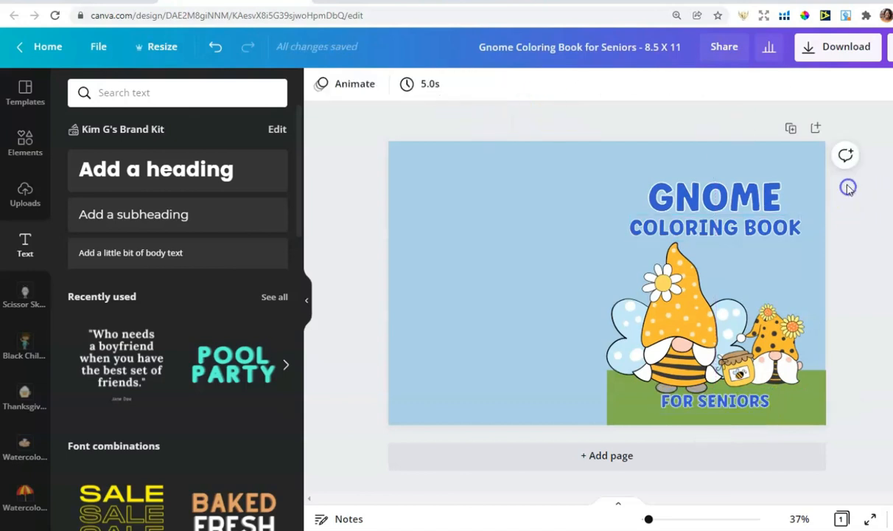
Step: Shift the winged gnome and the FOR SENIORS line slightly to the left
left_click(692, 348)
left_click_drag(756, 395, 719, 406)
left_click(794, 376)
left_click(871, 347)
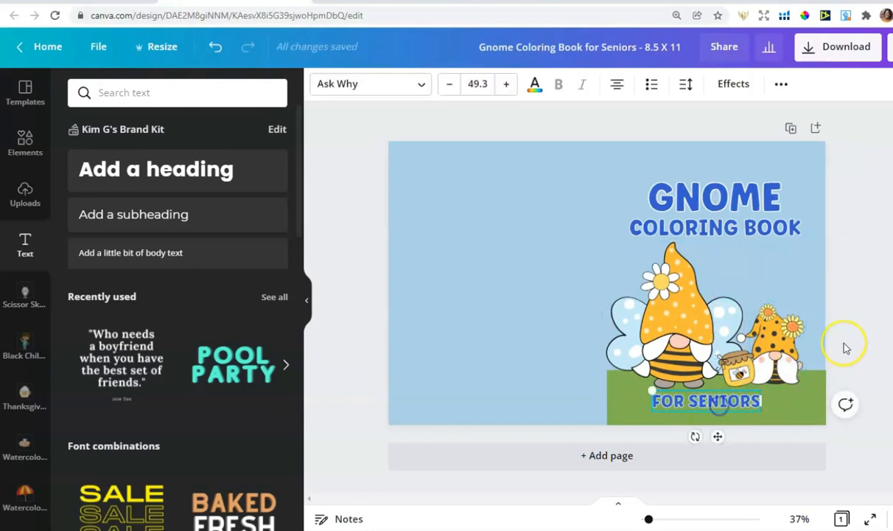
left_click(852, 294)
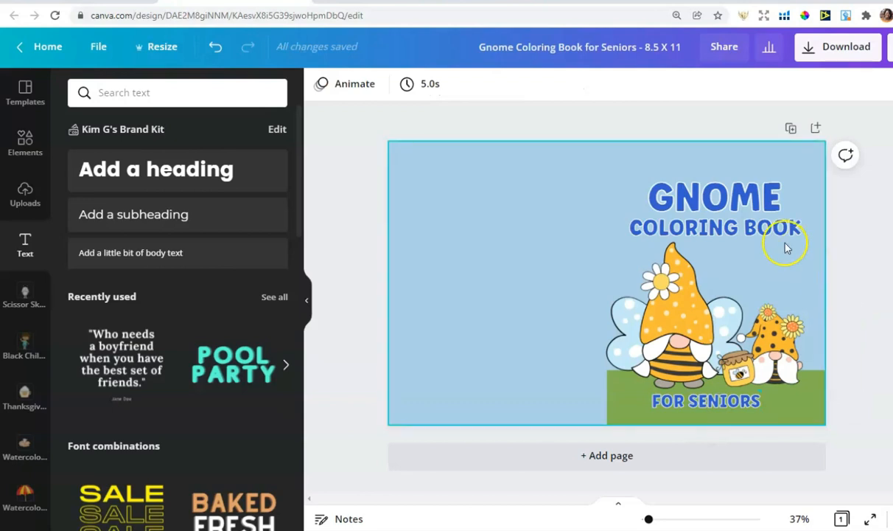
Step: Nudge GNOME slightly left above COLORING BOOK and move FOR SENIORS slightly right on the green strip
left_click_drag(711, 194, 706, 198)
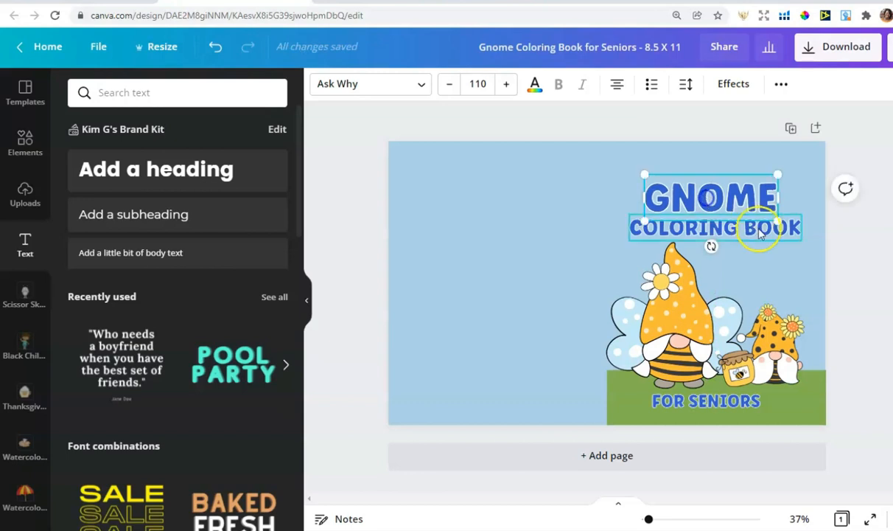
left_click(863, 215)
left_click_drag(750, 231, 749, 230)
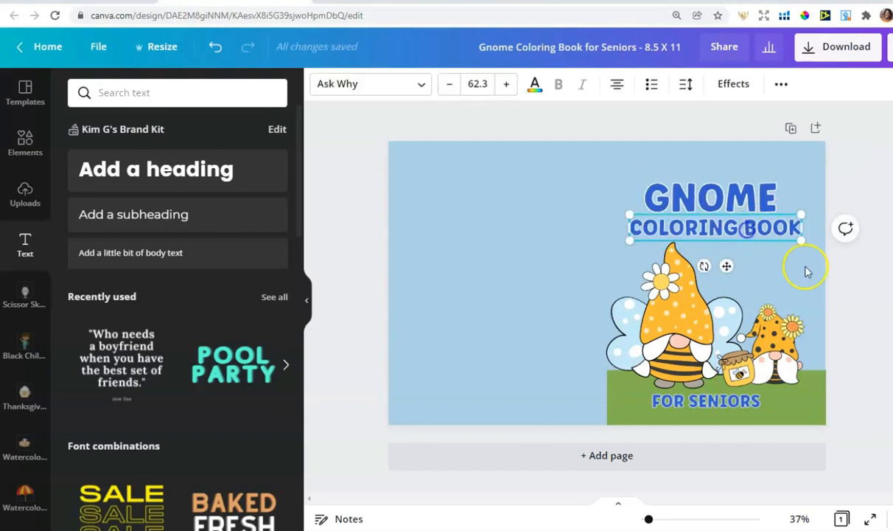
left_click(879, 293)
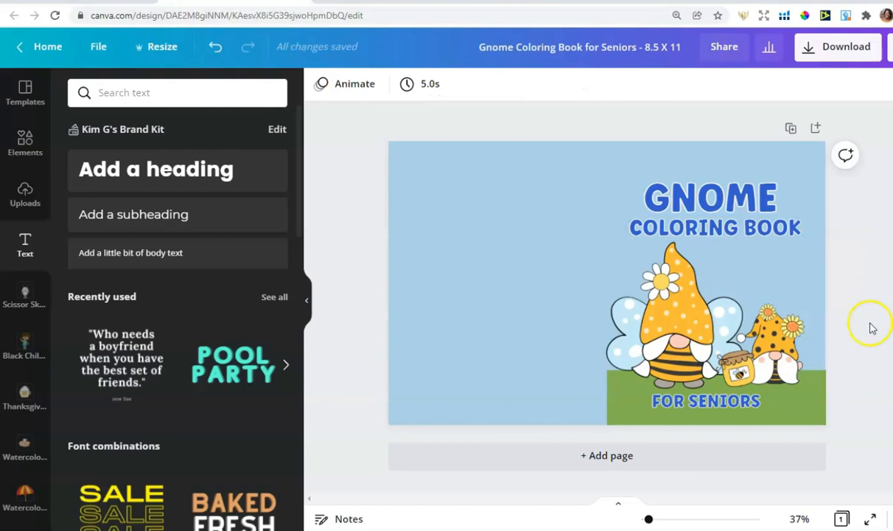
left_click_drag(728, 402, 732, 407)
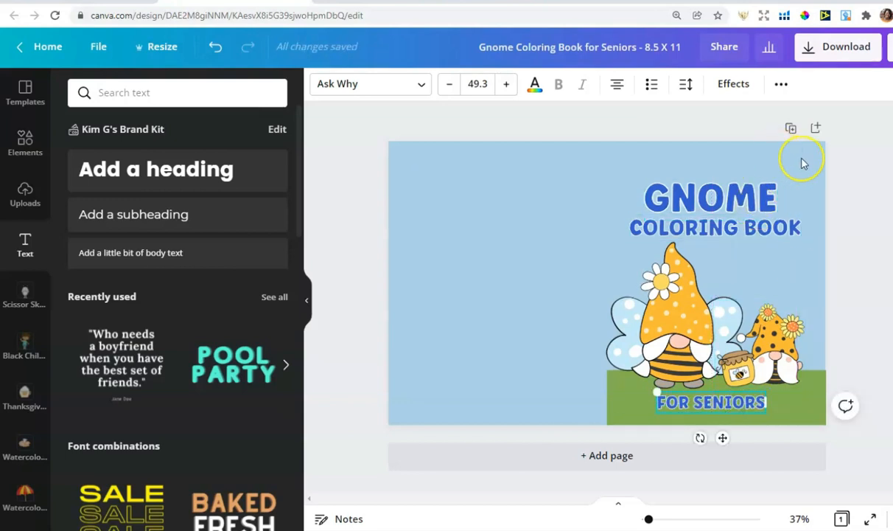
Step: Search the design elements for clouds and browse the cloud graphics
left_click(25, 146)
left_click(124, 94)
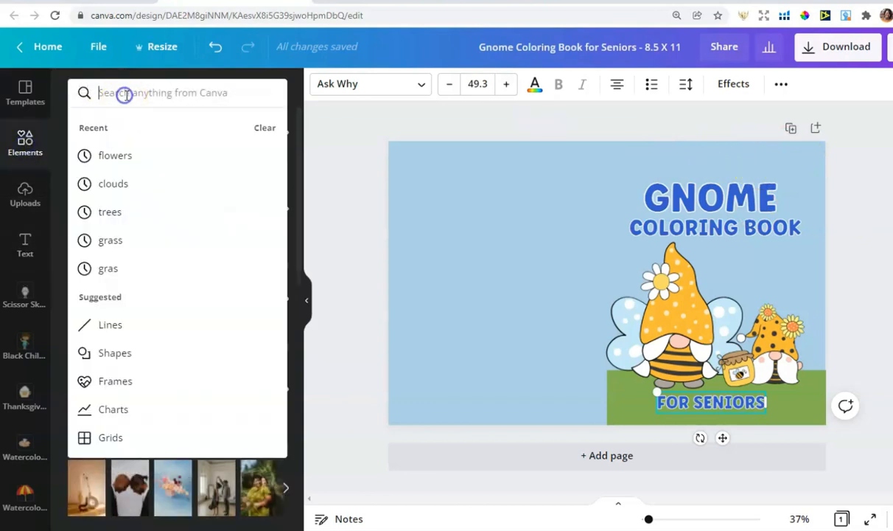
type("clouds")
key("Return")
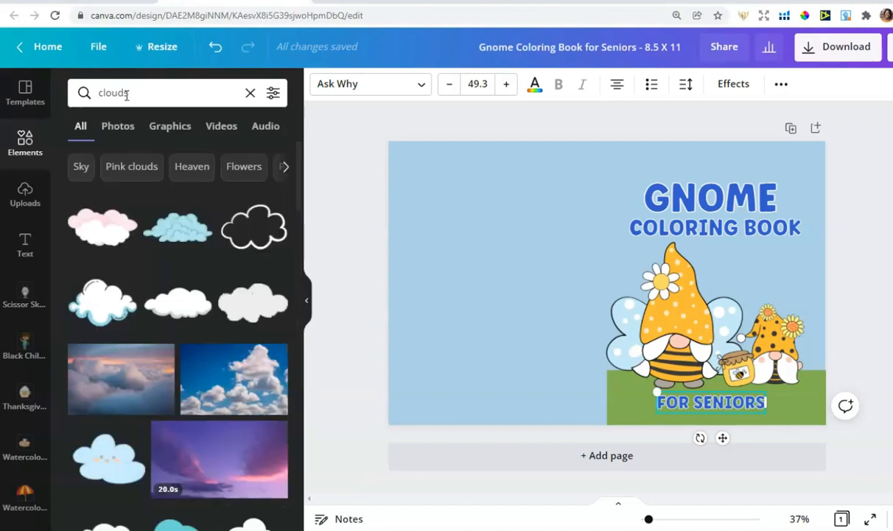
scroll(223, 302, "down", 5)
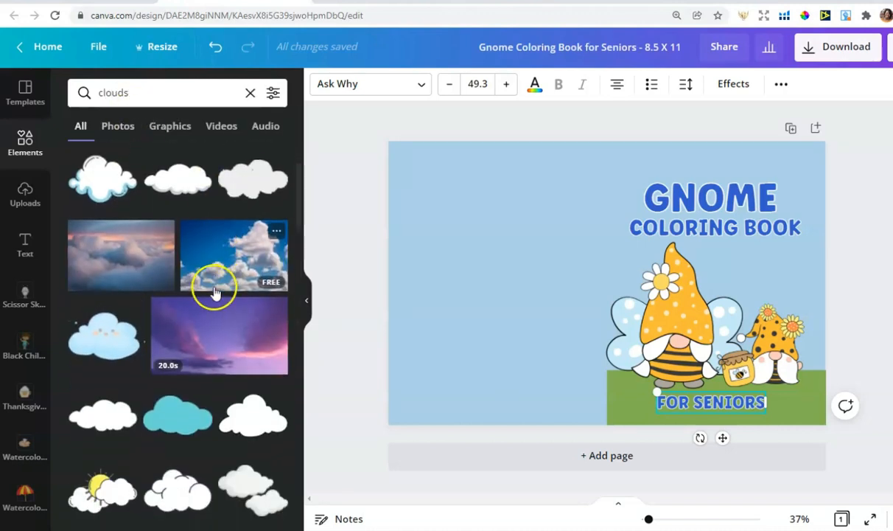
scroll(210, 290, "down", 3)
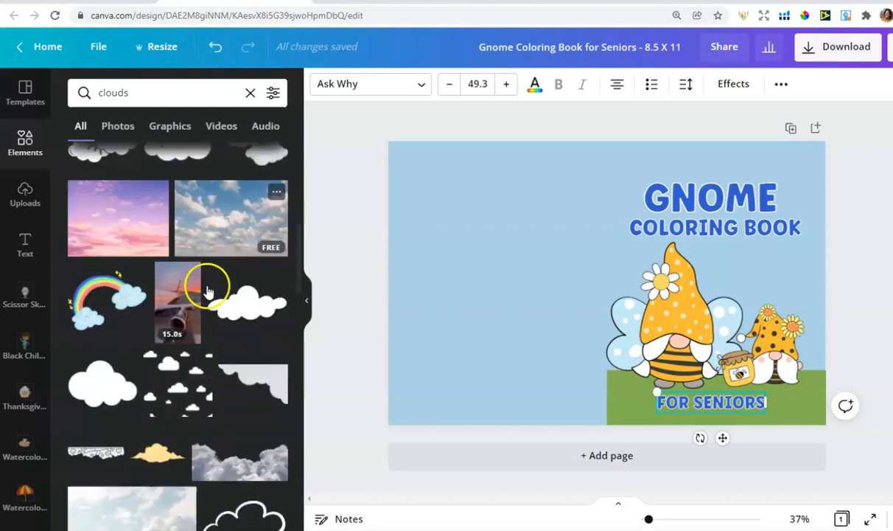
scroll(201, 286, "up", 2)
Step: Try a shrunken sun-behind-clouds graphic above the GNOME title and delete it
left_click(96, 229)
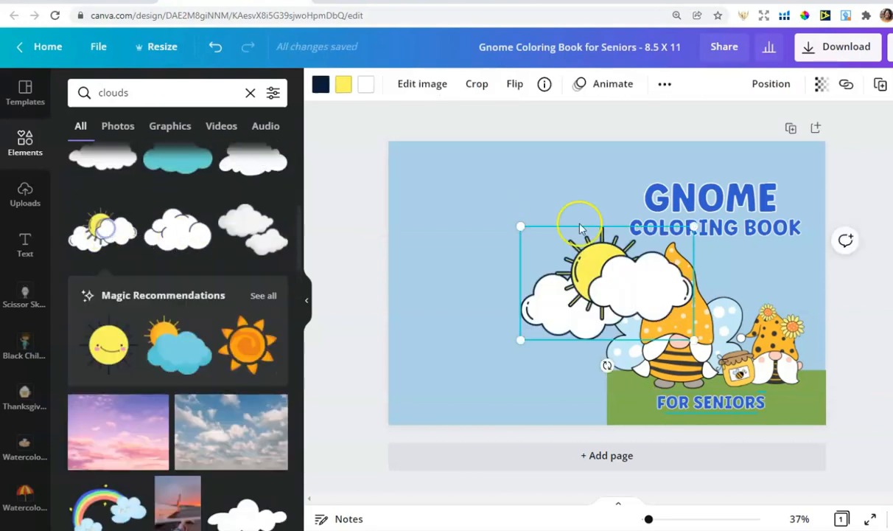
left_click_drag(521, 226, 578, 241)
left_click_drag(622, 279, 655, 154)
left_click_drag(739, 118, 723, 127)
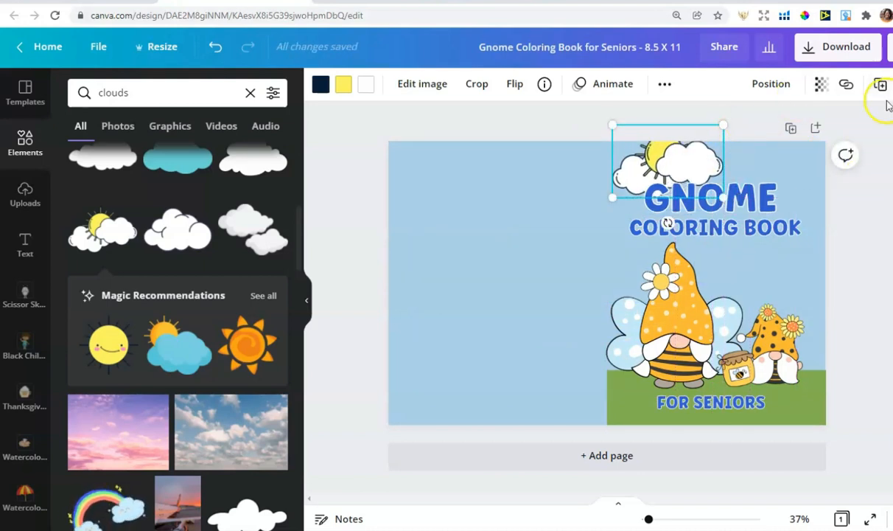
key("Delete")
Step: Add the curled, dark-outlined white cloud above GNOME at reduced size and place a smaller duplicate at the cover's upper edge
scroll(235, 221, "up", 1)
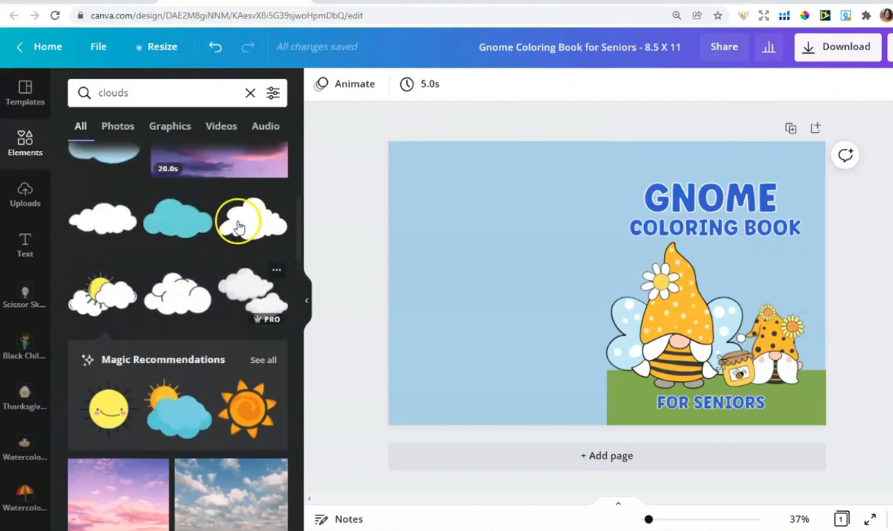
left_click(168, 295)
left_click_drag(519, 229, 617, 290)
left_click_drag(654, 317, 682, 179)
left_click(882, 87)
left_click_drag(605, 133, 769, 143)
left_click(639, 160)
left_click(767, 145)
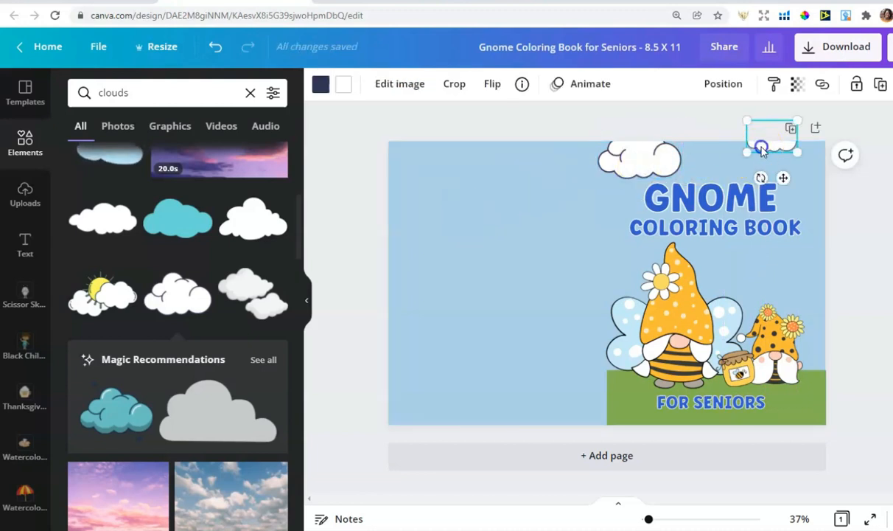
Step: Add the plain puffy cloud with a white outline, shrink it and let it overhang the front cover's upper right corner
left_click(242, 225)
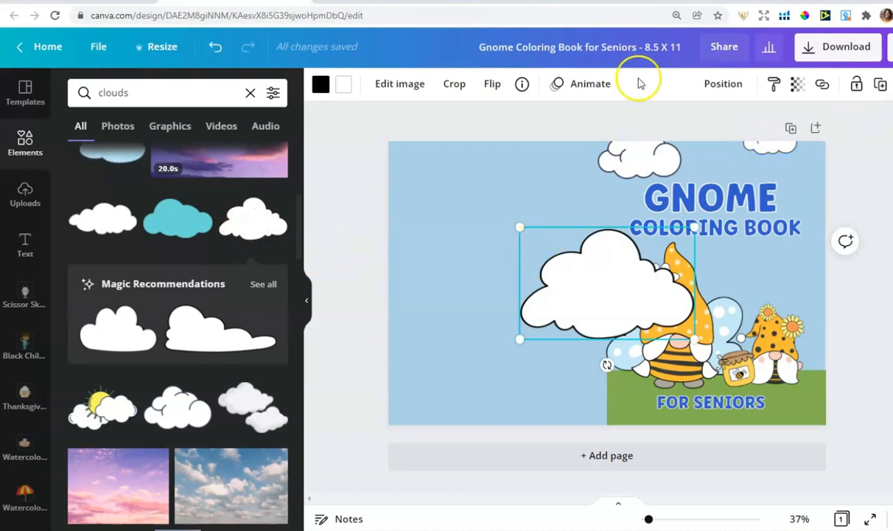
left_click(320, 84)
left_click(196, 259)
left_click_drag(512, 223, 597, 260)
left_click_drag(654, 313, 847, 162)
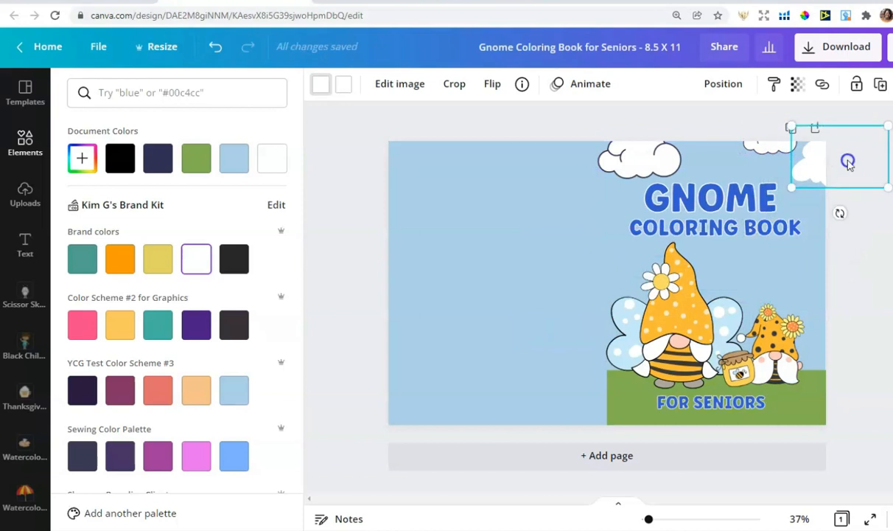
Step: Change the dark outline color of the larger curled cloud above GNOME to white
left_click(655, 162)
left_click(328, 87)
left_click(329, 96)
left_click(660, 164)
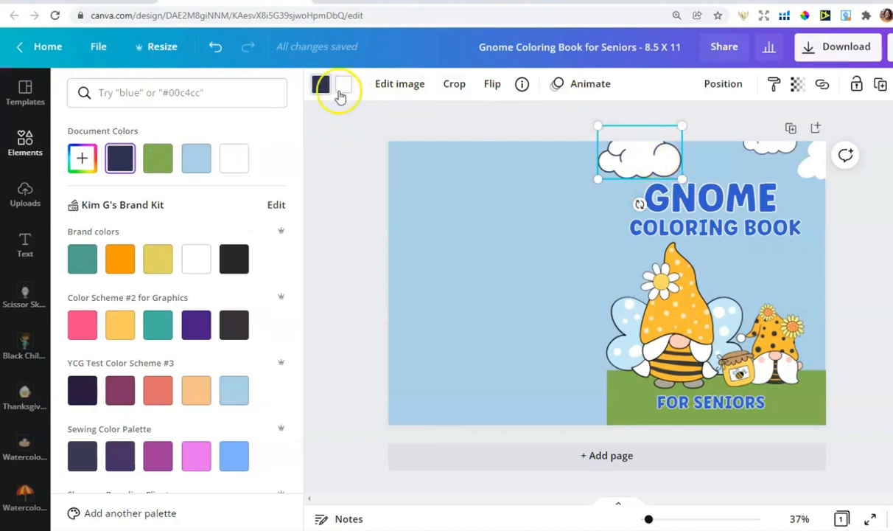
left_click(233, 159)
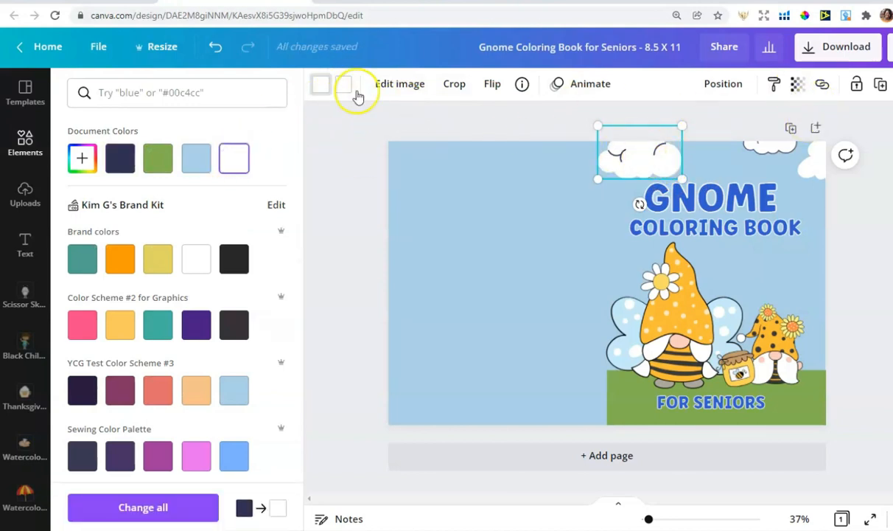
left_click(523, 195)
left_click(645, 176)
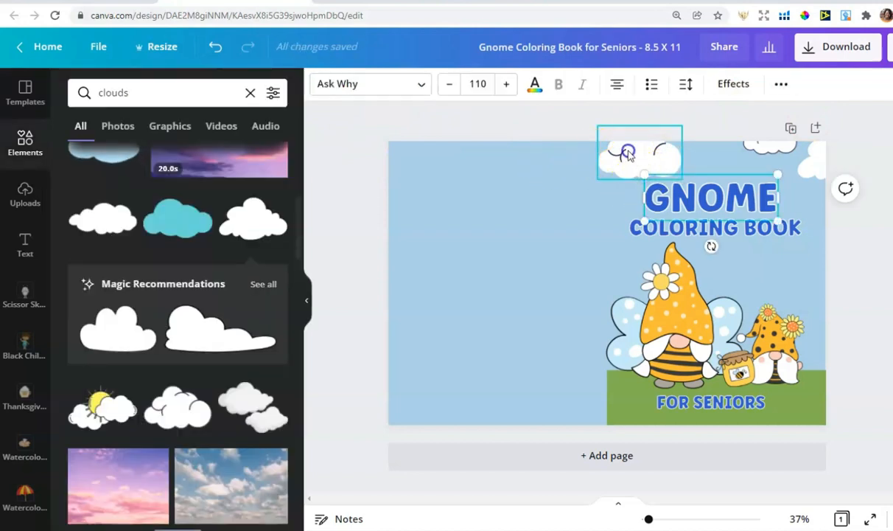
Step: Delete both curled clouds from the upper edge of the front cover
left_click(629, 154)
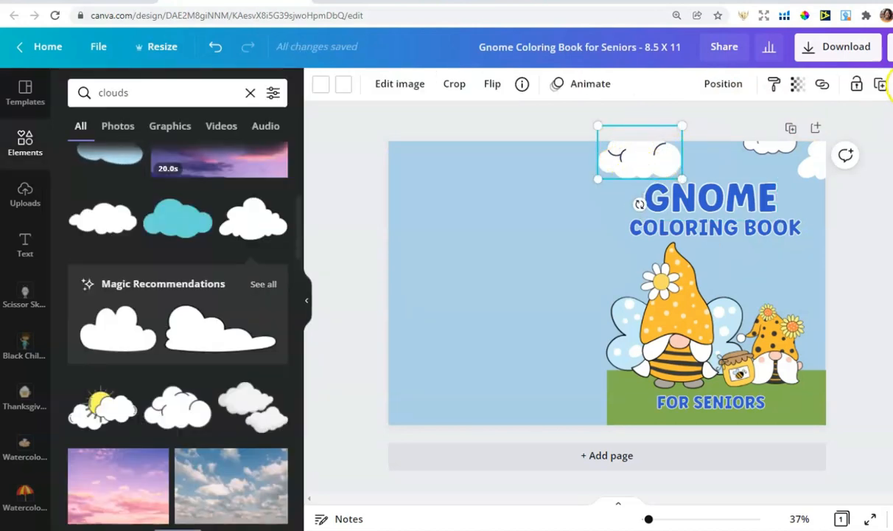
key("Delete")
left_click(761, 148)
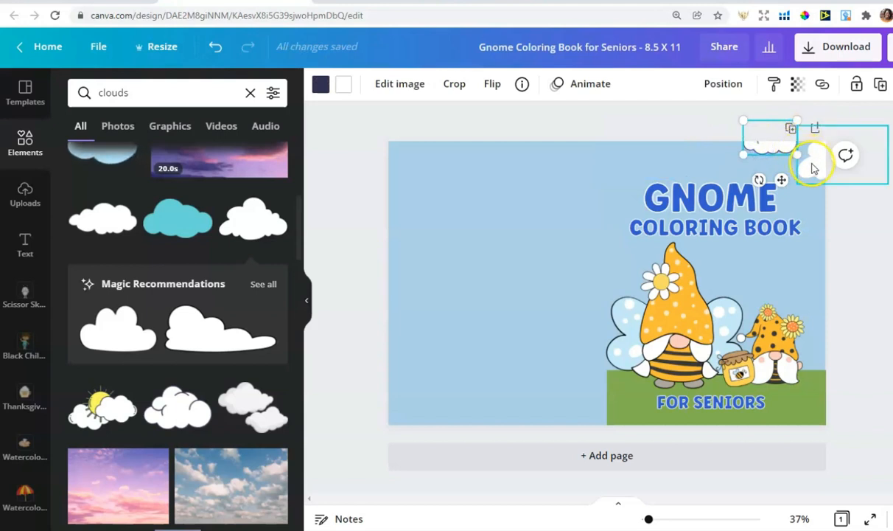
left_click(892, 86)
Step: Duplicate the plain white corner cloud and place the slightly resized copy above the start of the GNOME title
left_click(820, 168)
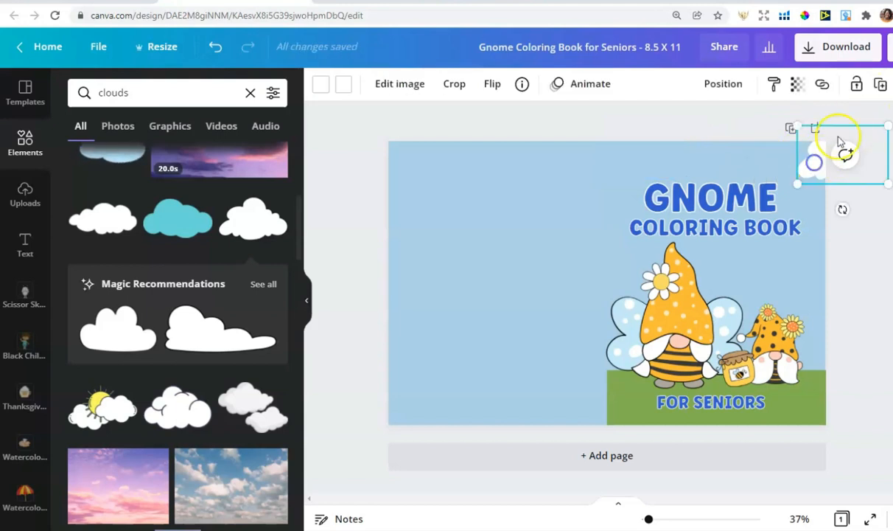
left_click(881, 85)
left_click_drag(847, 153, 631, 149)
left_click_drag(689, 167, 696, 171)
Step: Align the title lines by nudging COLORING BOOK slightly left and FOR SENIORS slightly right and up
left_click(693, 229)
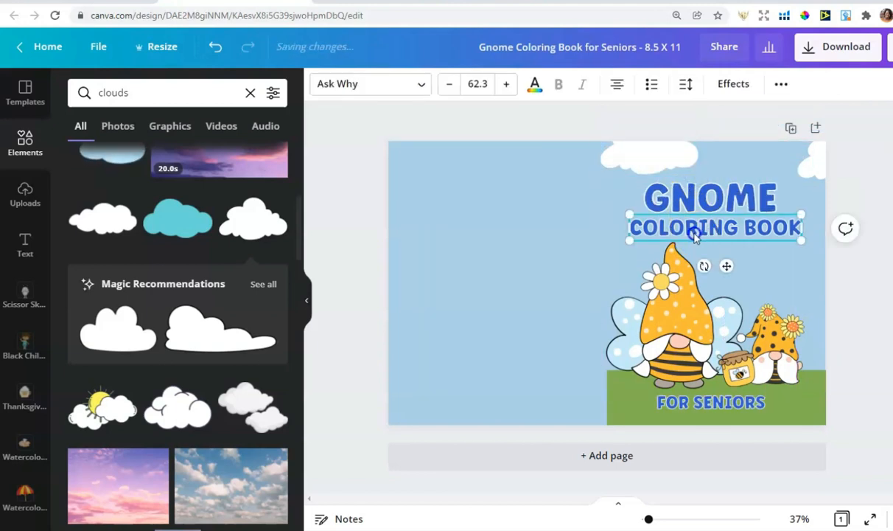
left_click(720, 204)
left_click_drag(718, 203, 721, 204)
left_click_drag(717, 405, 727, 398)
left_click(500, 278)
left_click(754, 194)
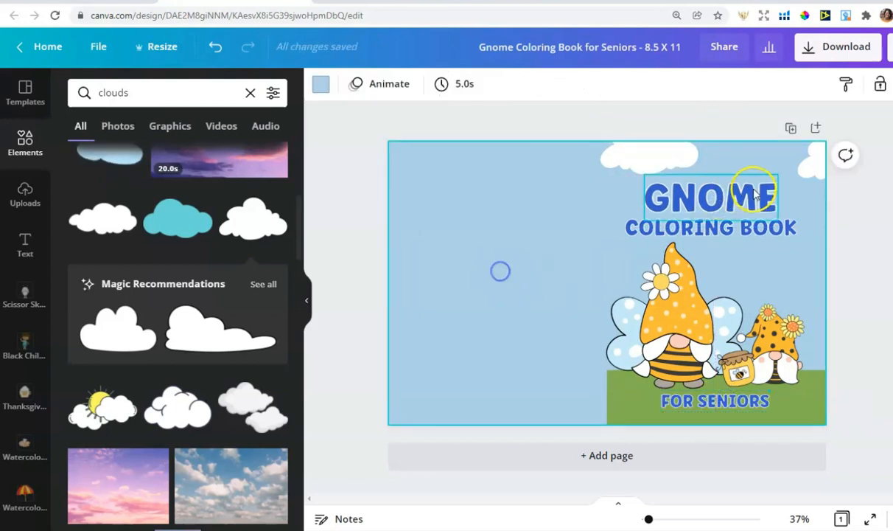
mouse_move(742, 201)
left_mouse_down()
mouse_move(731, 201)
mouse_move(743, 202)
left_mouse_up()
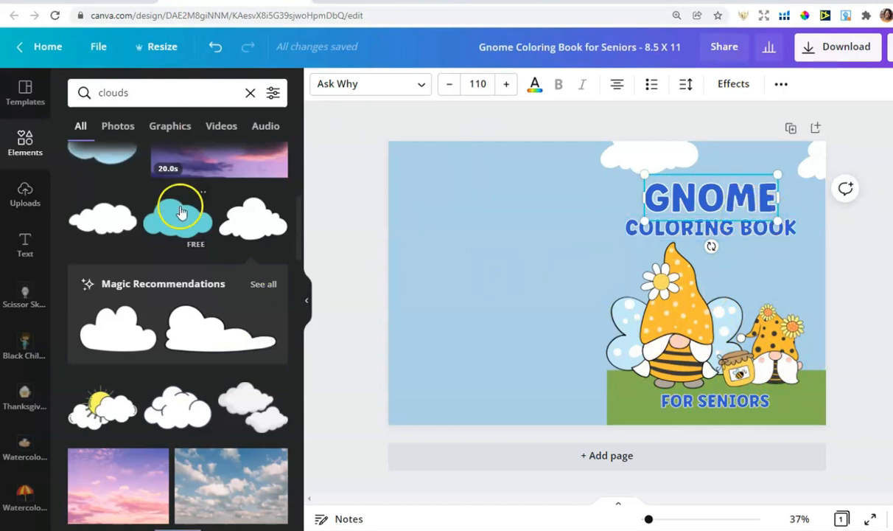
Step: Search the elements for sun and place a shrunken sun-and-cloud graphic between the two white clouds above GNOME
double_click(151, 101)
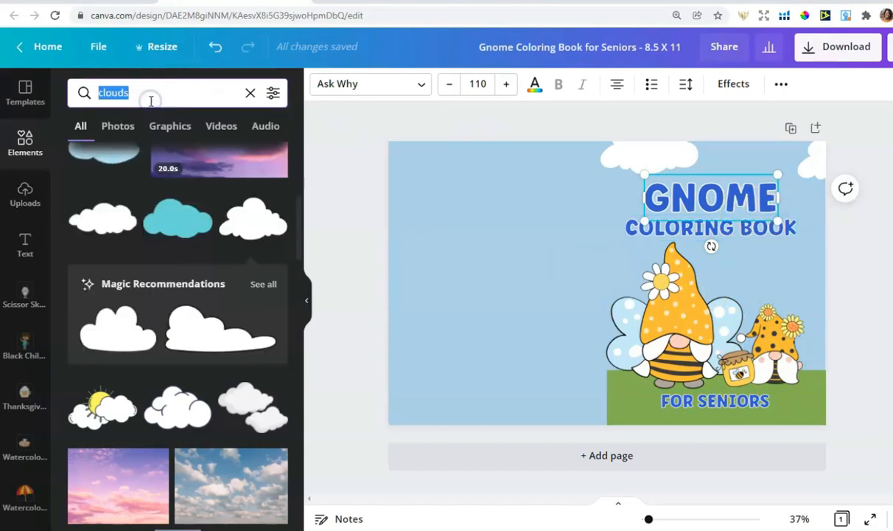
type("sun")
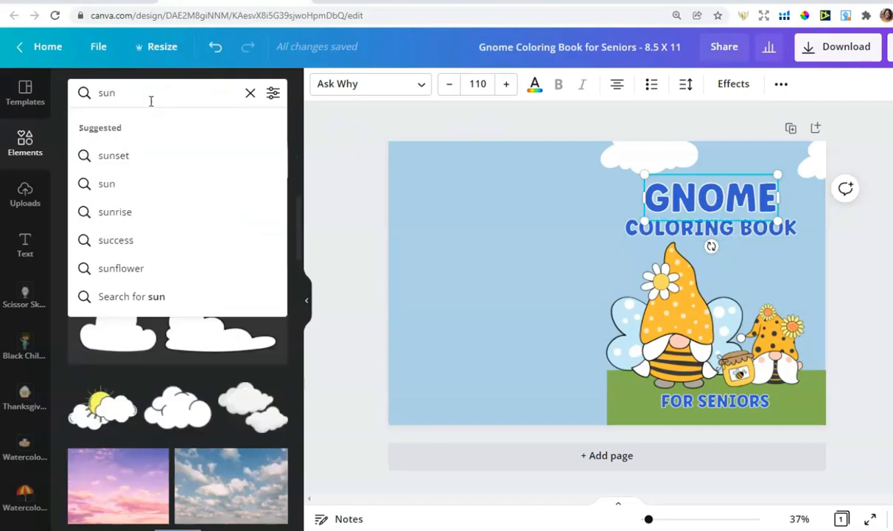
key("Return")
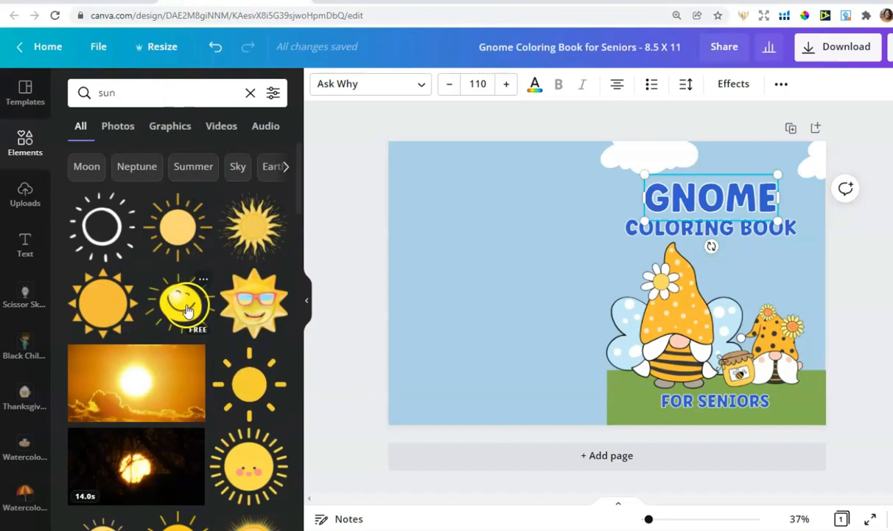
scroll(204, 269, "down", 5)
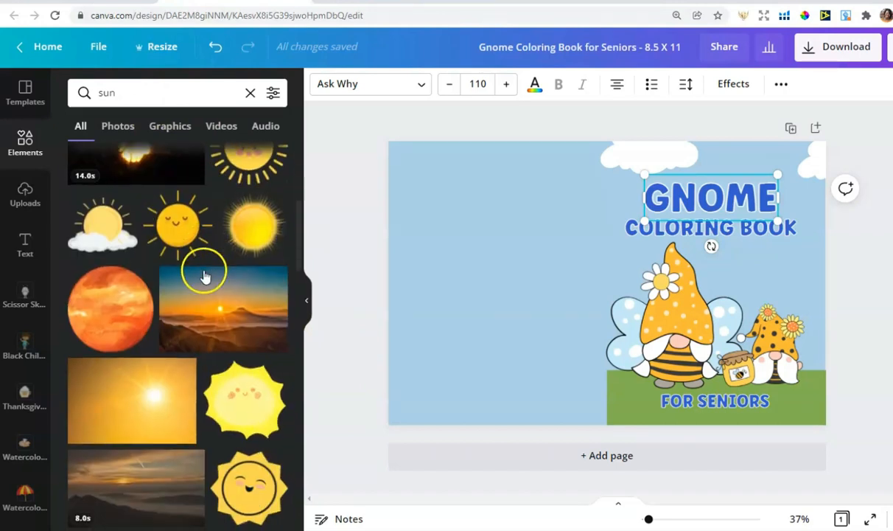
left_click(104, 225)
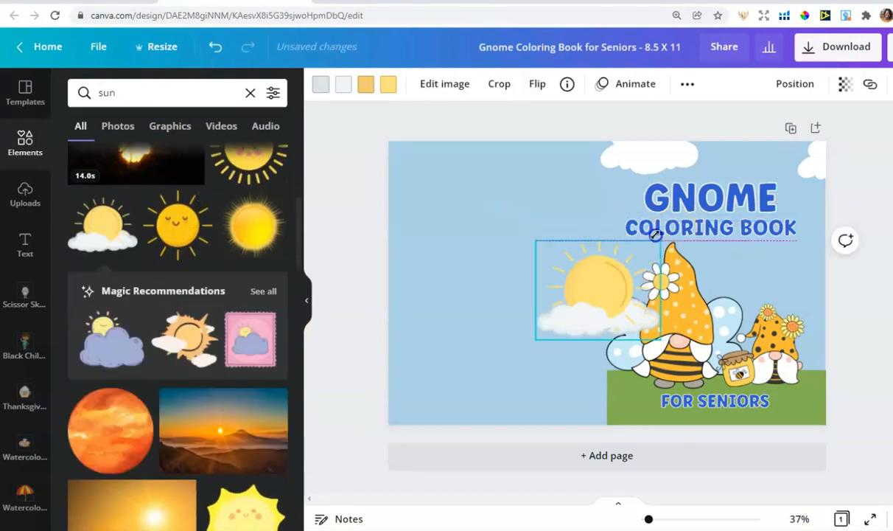
left_click_drag(656, 235, 598, 279)
left_click_drag(567, 308, 753, 140)
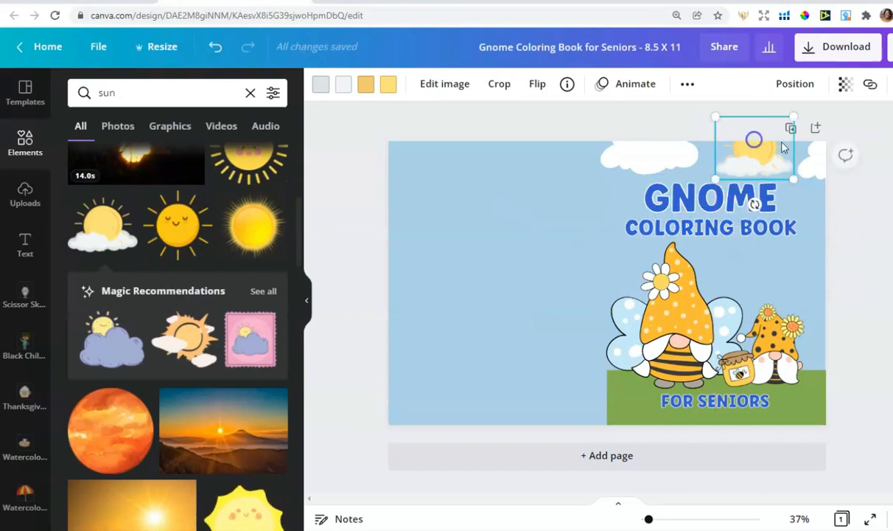
left_click(885, 296)
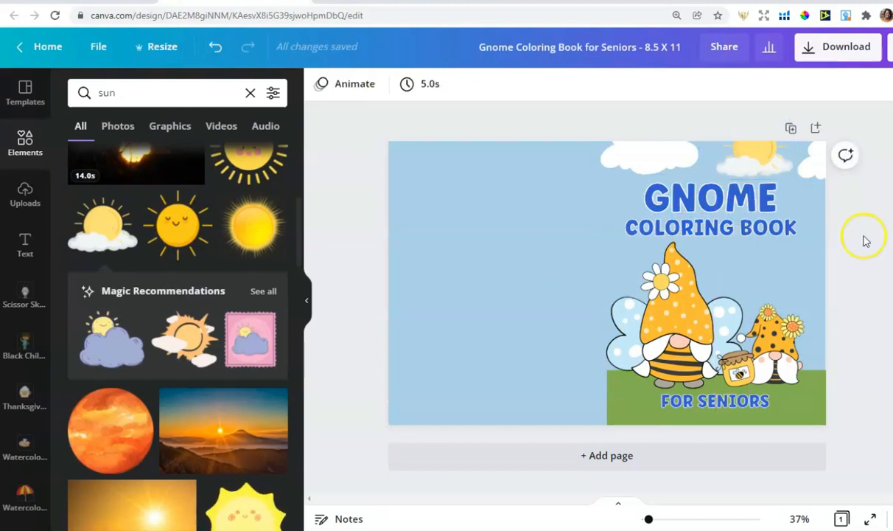
Step: Shrink COLORING BOOK slightly from both ends and move the GNOME title down closer to it
left_click(725, 232)
left_click_drag(621, 222, 627, 219)
left_click_drag(802, 216, 793, 219)
mouse_move(716, 206)
left_mouse_down()
mouse_move(727, 232)
mouse_move(724, 213)
left_mouse_up()
left_click(810, 288)
left_click(847, 261)
left_click(724, 209)
left_click(566, 217)
left_click(717, 210)
left_click(774, 239)
left_click(863, 273)
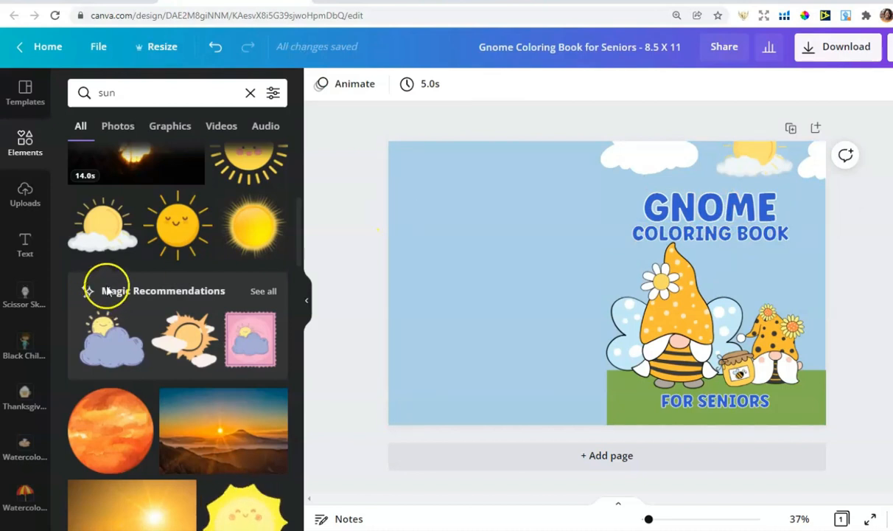
Step: Search the elements for tree and place an enlarged leafy green tree partly off the outer edge of the front cover
double_click(106, 93)
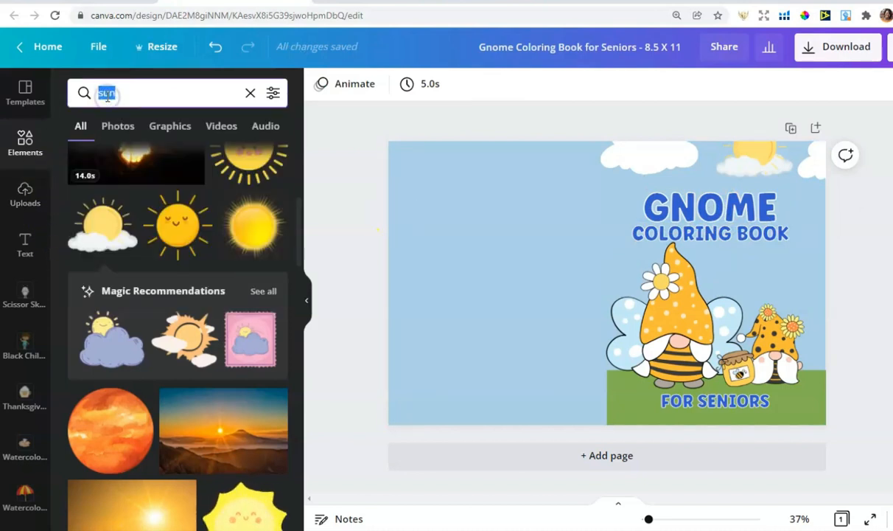
type("tree")
key("Return")
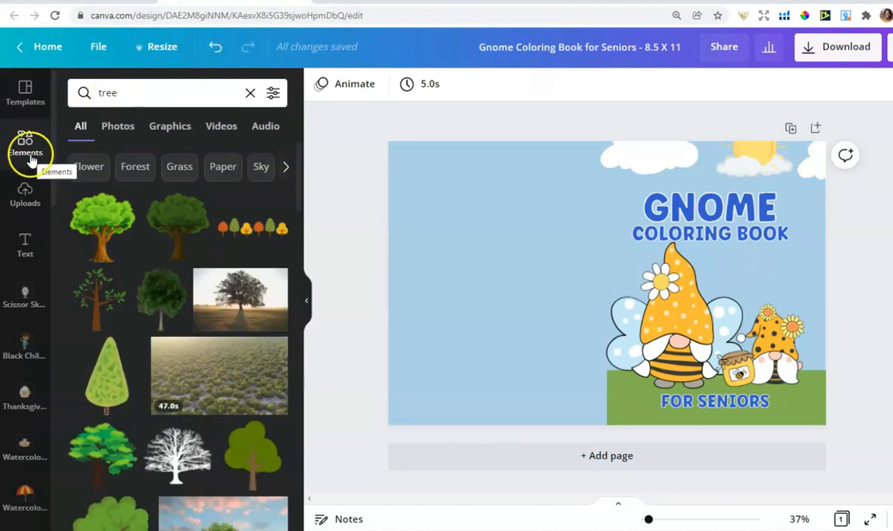
left_click(97, 237)
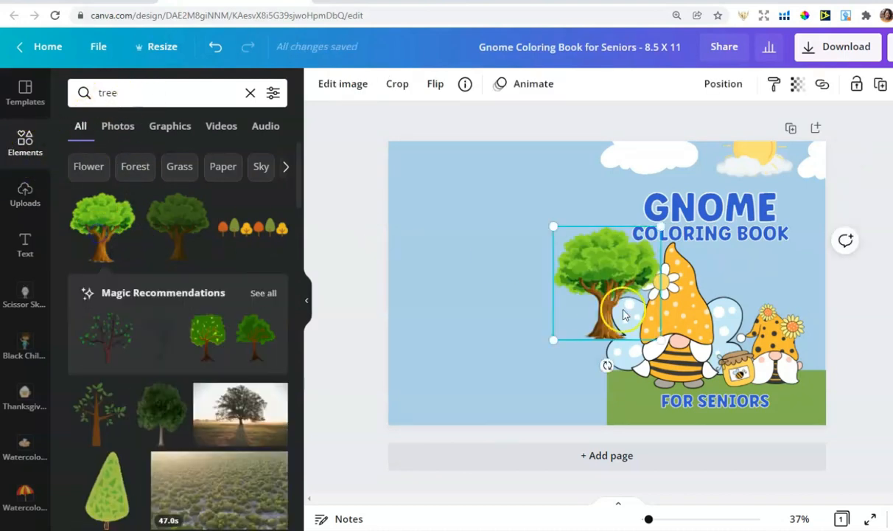
left_click_drag(660, 226, 691, 194)
left_click_drag(601, 286, 800, 322)
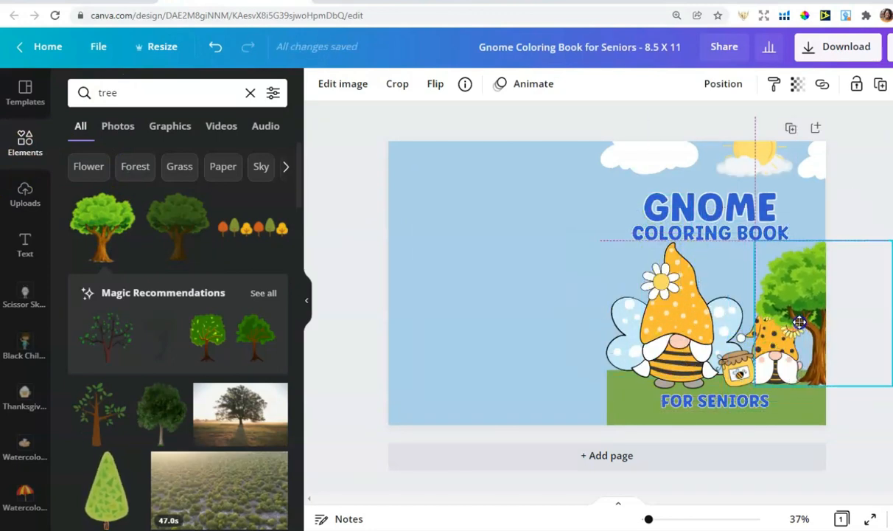
left_click_drag(755, 241, 726, 226)
Step: Layer the tree behind the small gnome and the titles but one level above the background
left_click(793, 267)
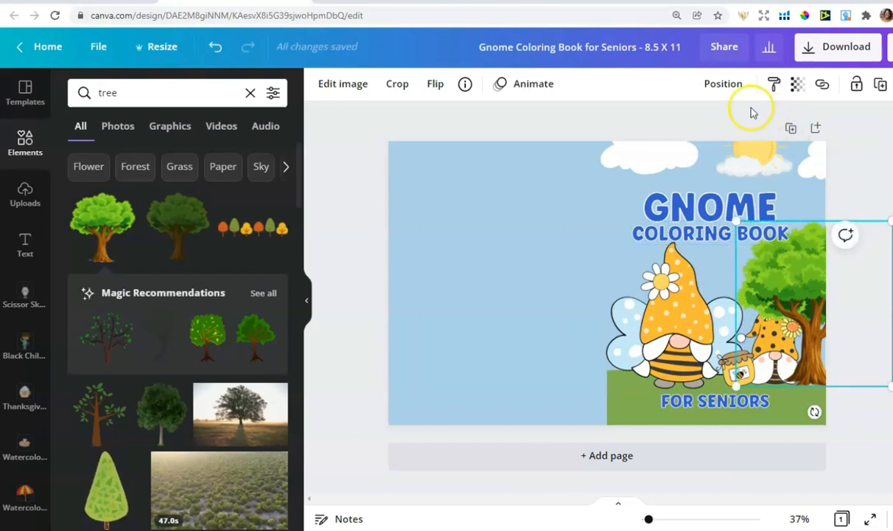
left_click(726, 85)
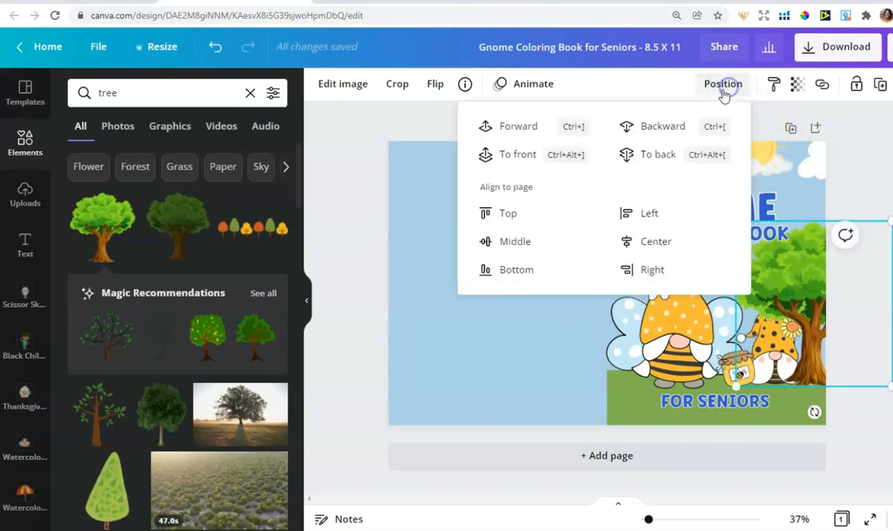
left_click(664, 125)
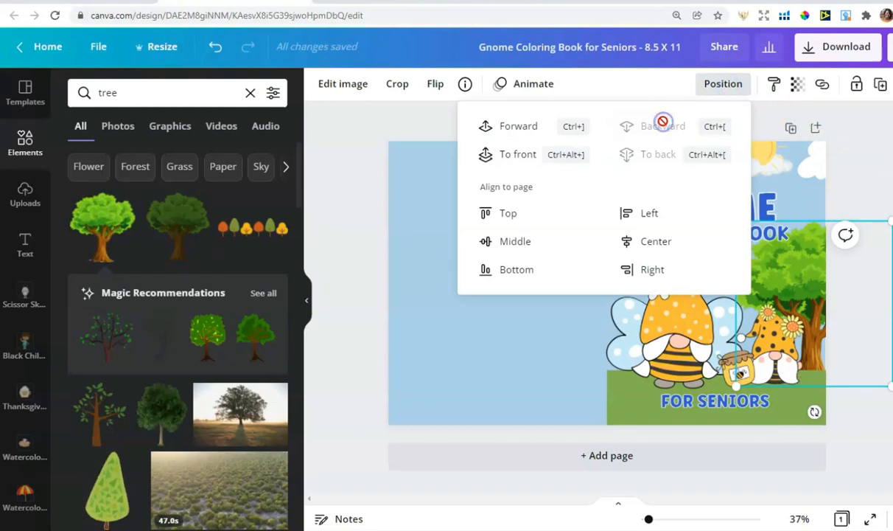
left_click(532, 127)
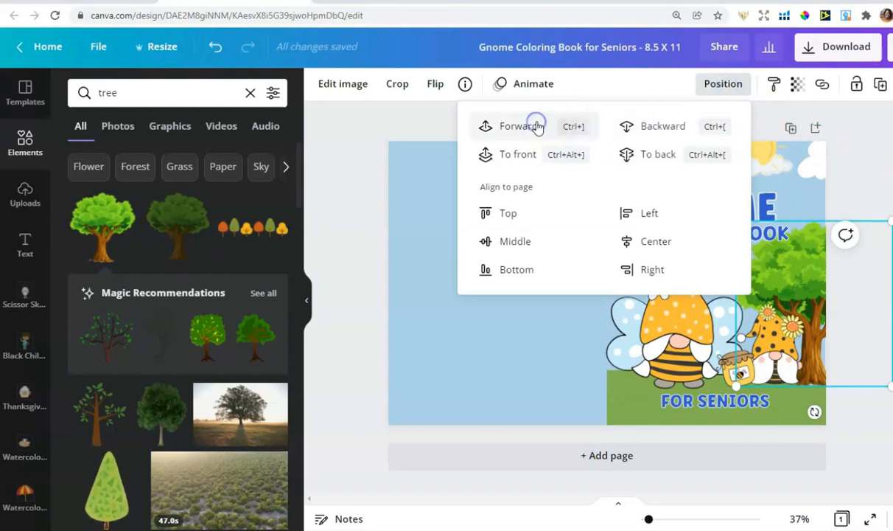
left_click(881, 183)
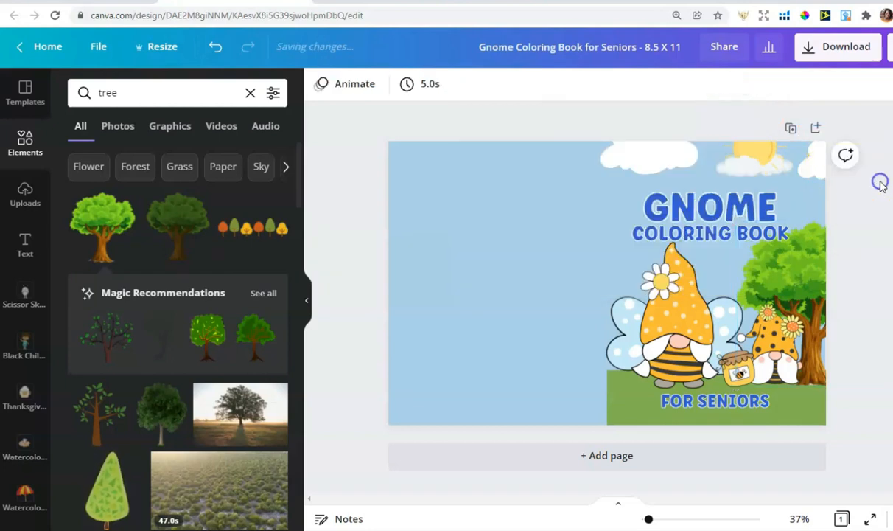
Step: Shrink the small gnome and the large gnome slightly, and shift the large gnome a little right
left_click(779, 378)
left_click_drag(805, 302, 795, 310)
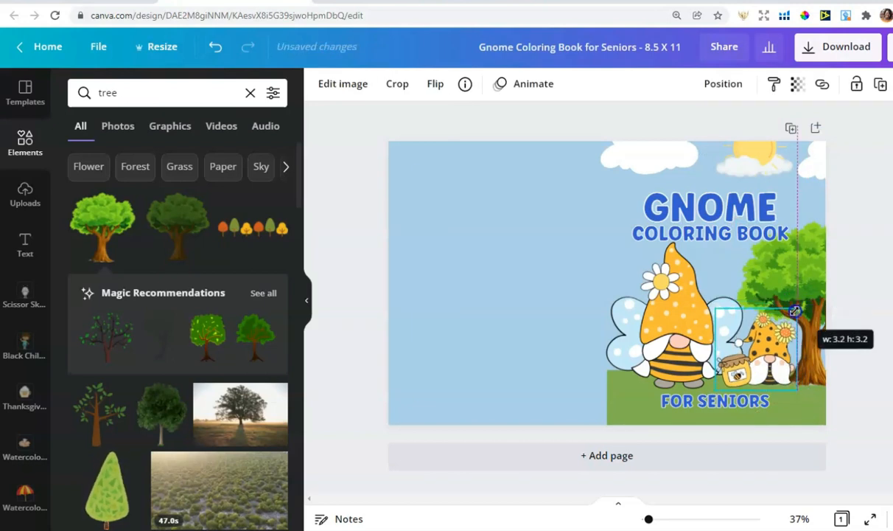
left_click(630, 295)
left_click_drag(747, 239, 737, 252)
left_click_drag(669, 339, 676, 339)
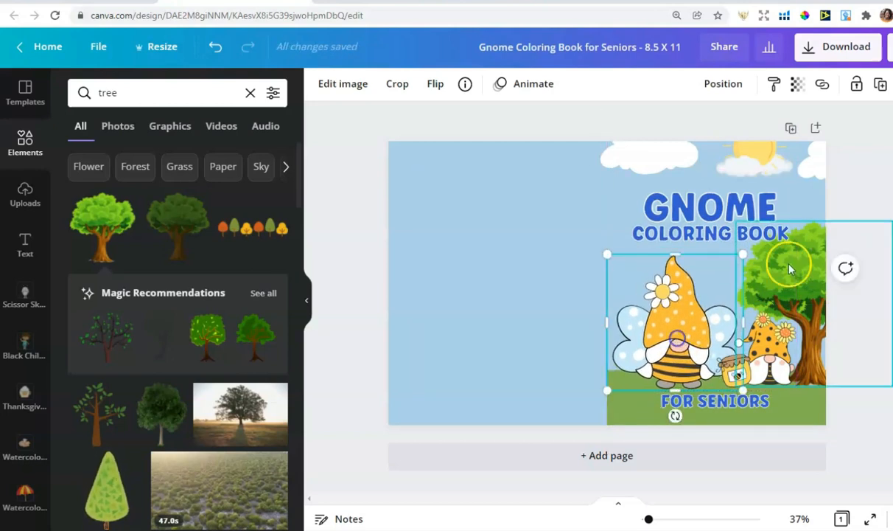
left_click(853, 198)
Step: Shrink the COLORING BOOK title slightly from its starting side so it sits better under GNOME
left_click_drag(725, 238, 726, 235)
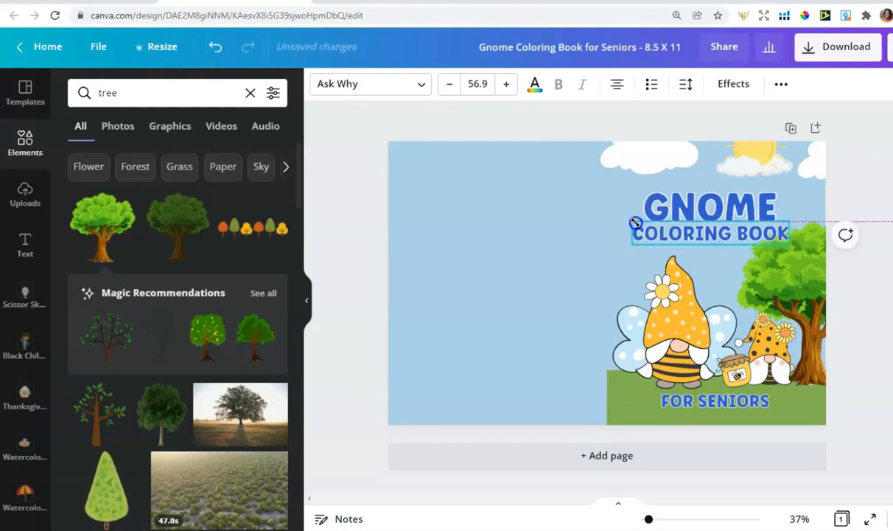
left_click_drag(635, 223, 639, 222)
left_click(863, 281)
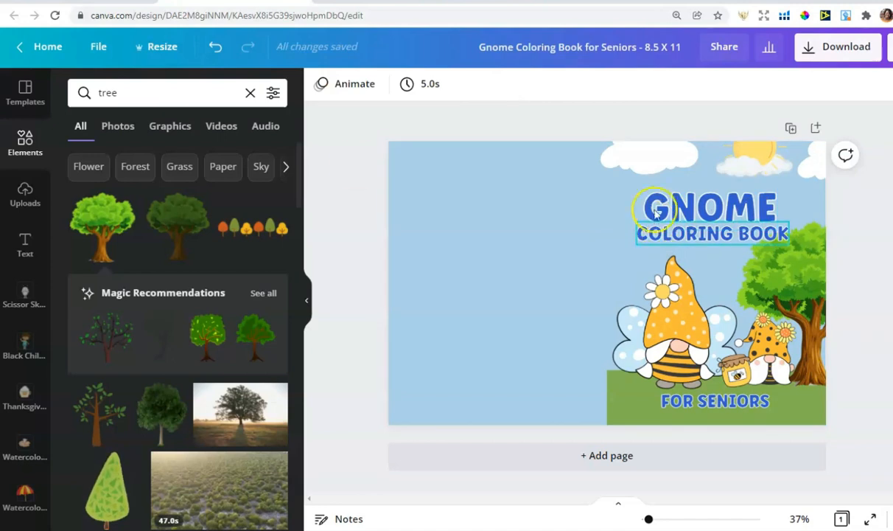
Step: Search the elements for bee and place a small smiling bee above the large gnome's left wing
left_click(25, 140)
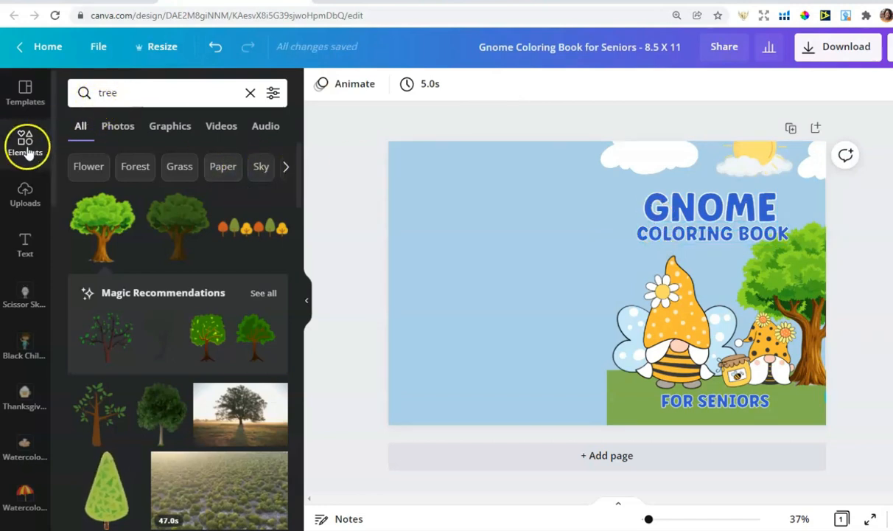
left_click(109, 92)
type("bee")
key("Return")
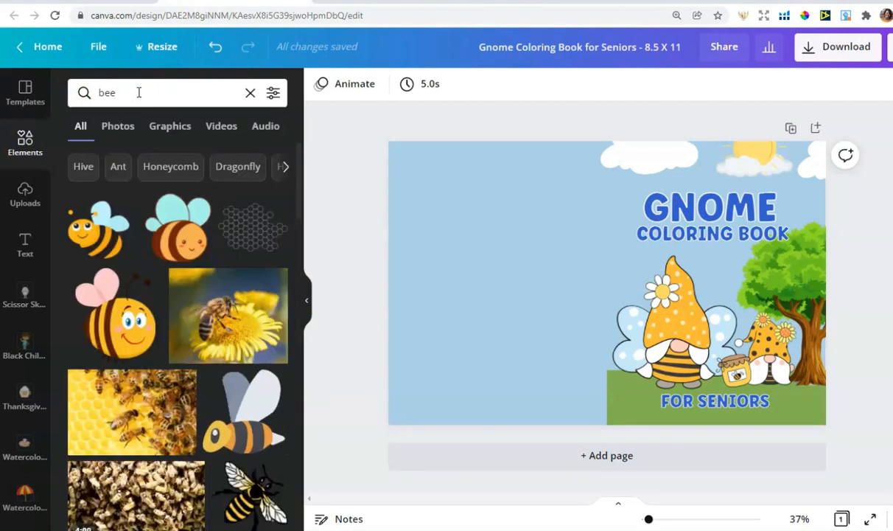
left_click(188, 225)
left_click_drag(664, 226, 630, 255)
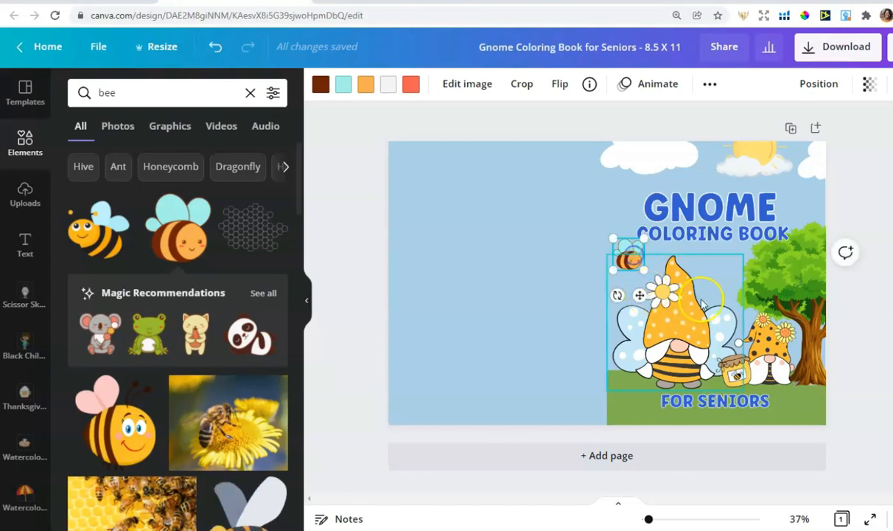
Step: Recolor the bee's orange body to the brighter yellow-orange from the saved brand palettes
left_click(367, 87)
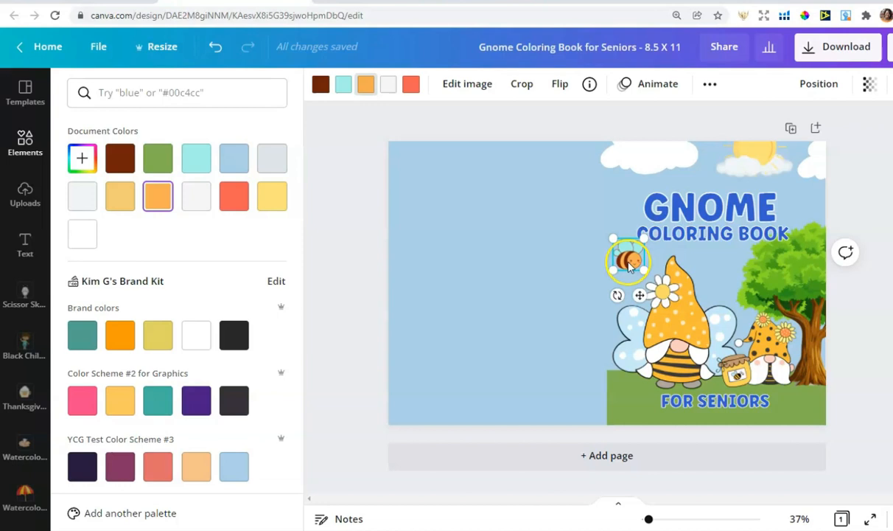
scroll(175, 328, "down", 3)
left_click(120, 404)
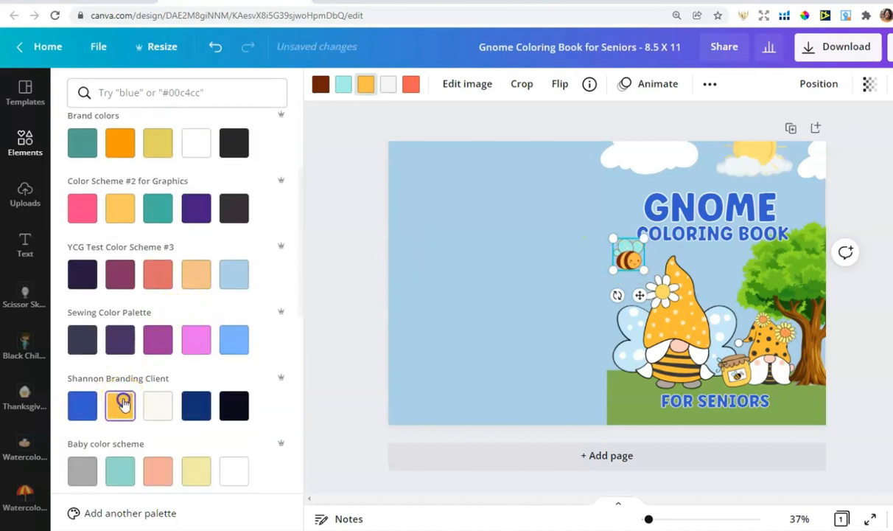
Step: Add a smaller copy of the bee between the large gnome's hat and the tree
left_click_drag(612, 238, 729, 279)
left_click(710, 85)
left_click(707, 120)
Step: Recolor the brown parts of both bees to near-black
left_click(634, 263)
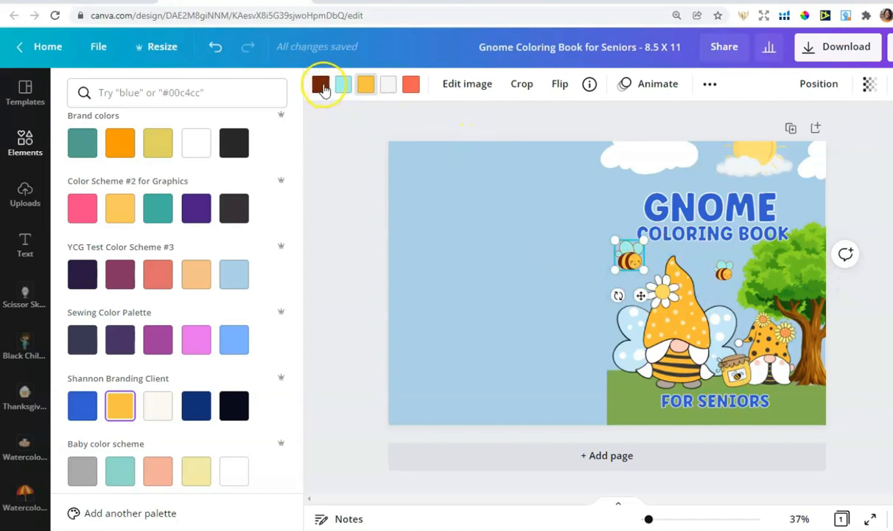
left_click(234, 142)
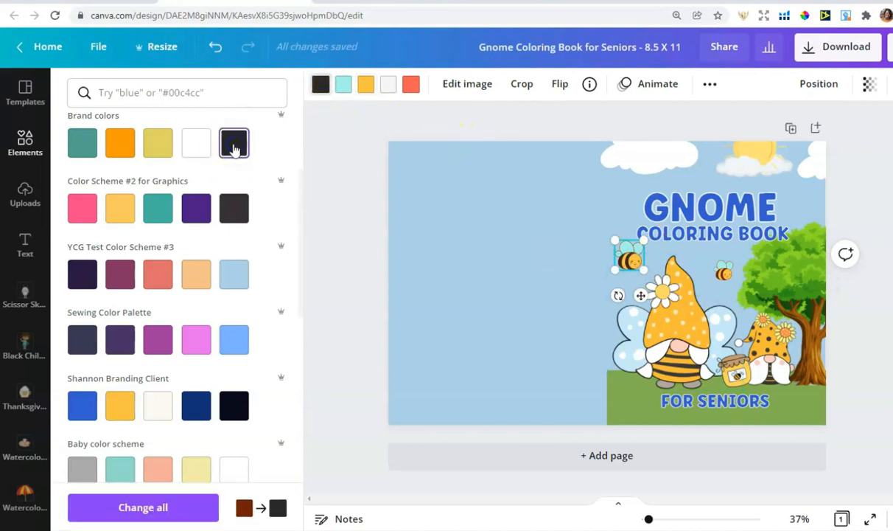
left_click(724, 272)
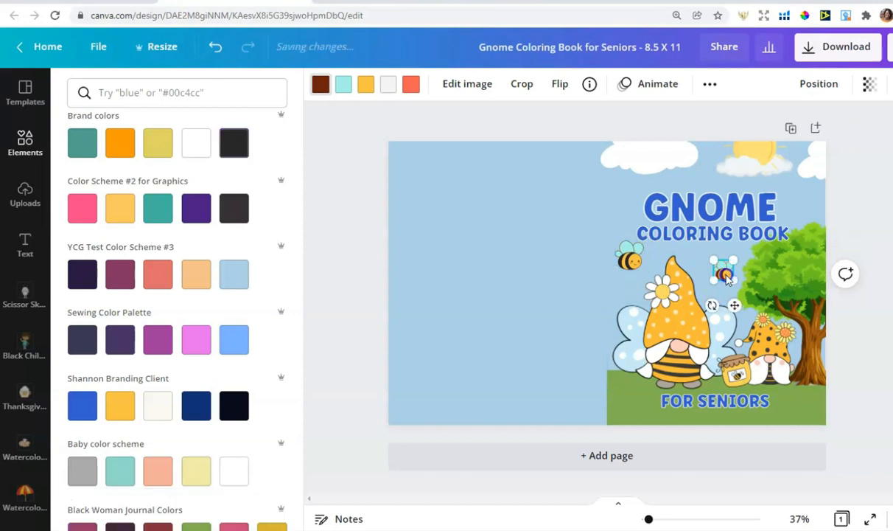
left_click(322, 87)
left_click(322, 87)
left_click(123, 160)
Step: Shrink the second bee slightly and add an even smaller copy just below it
left_click_drag(734, 261, 727, 272)
left_click(710, 86)
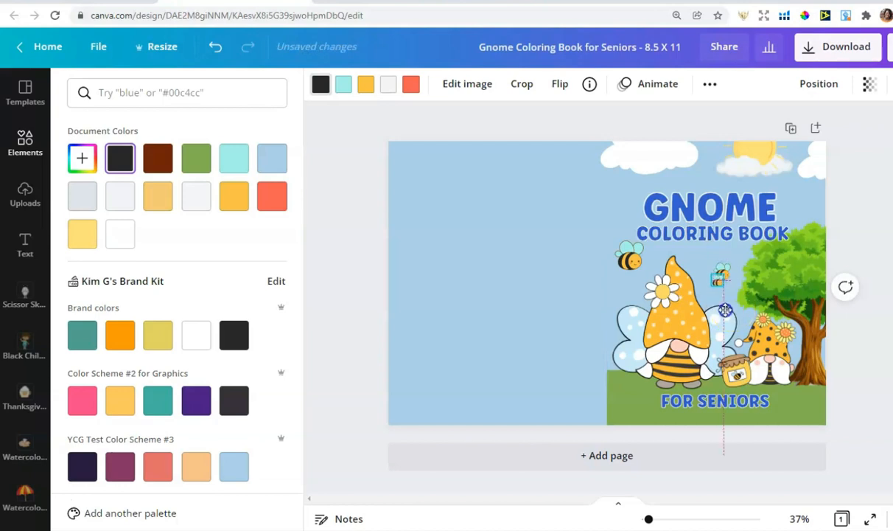
left_click(864, 210)
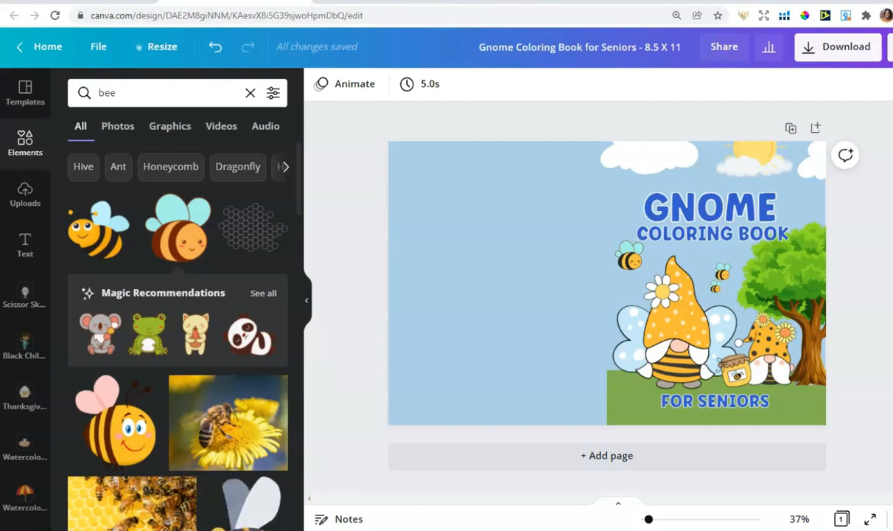
Step: Search the elements for flowers and place a greatly shrunken multicolored wildflower bunch on the grass left of FOR SENIORS
double_click(117, 91)
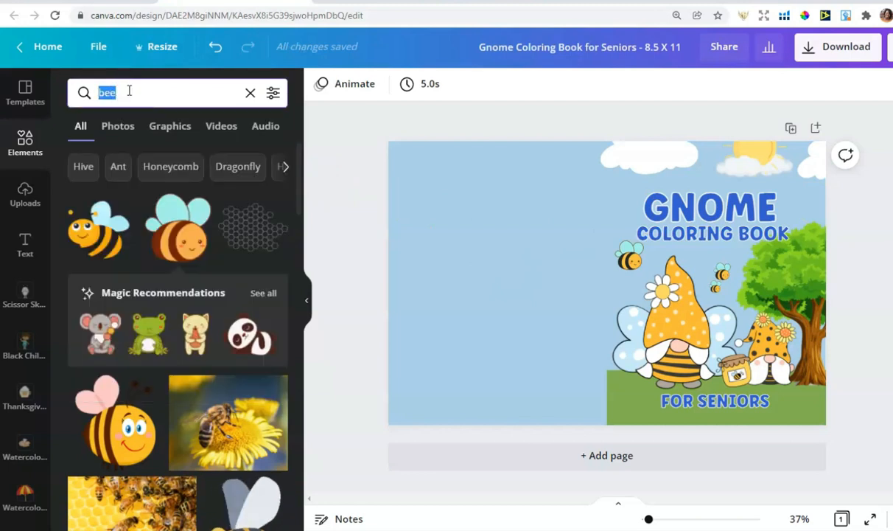
key("BackSpace")
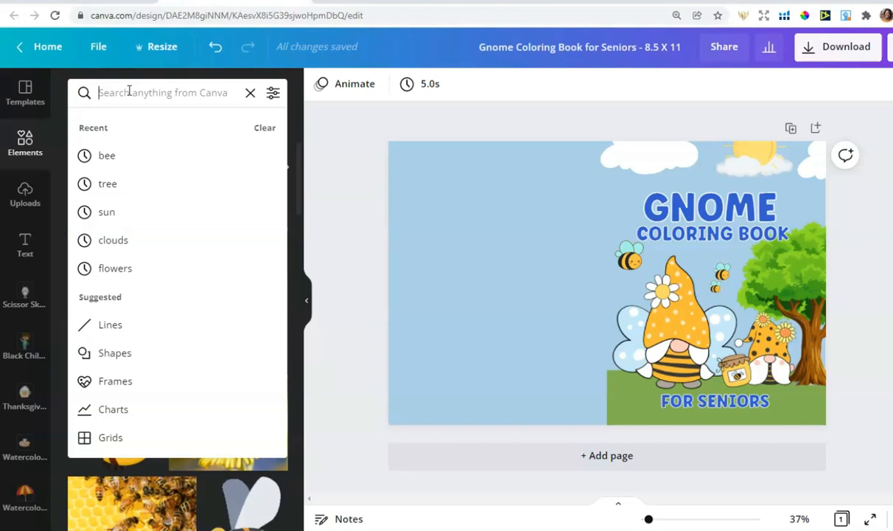
type("flowers")
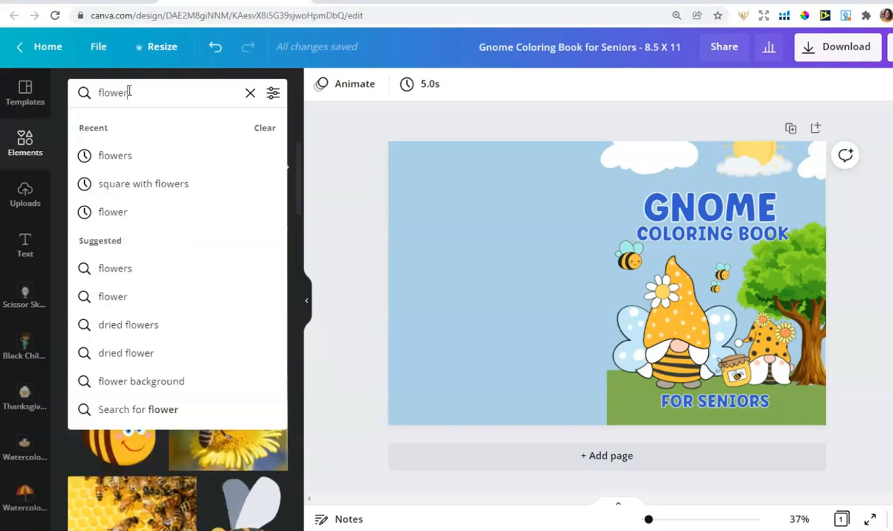
key("Return")
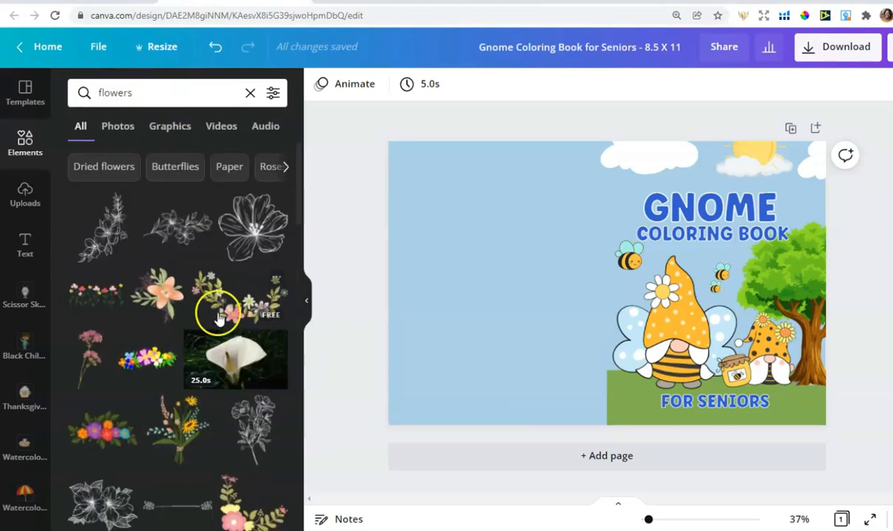
scroll(224, 302, "down", 2)
scroll(225, 306, "down", 10)
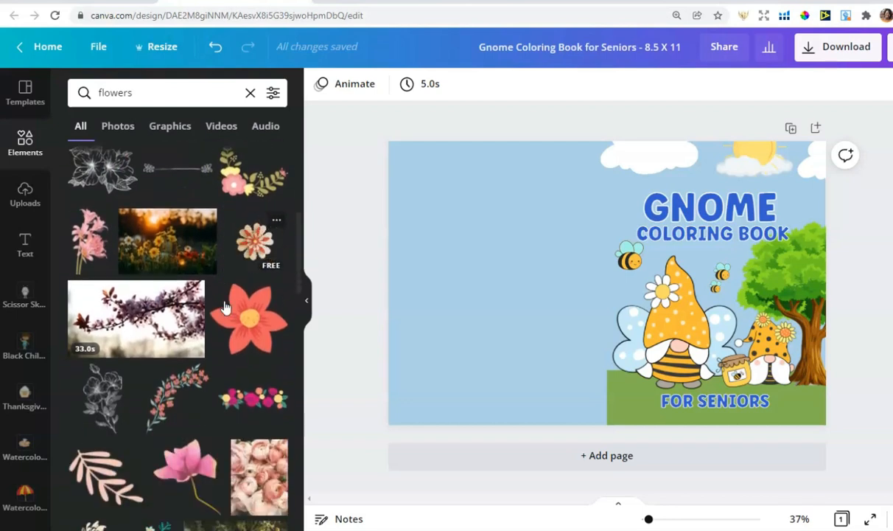
scroll(225, 306, "down", 10)
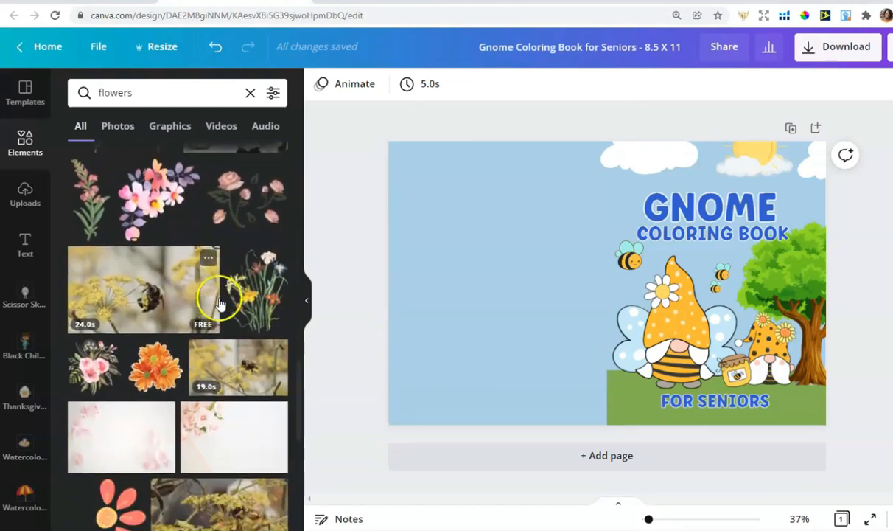
scroll(233, 272, "down", 2)
left_click(251, 269)
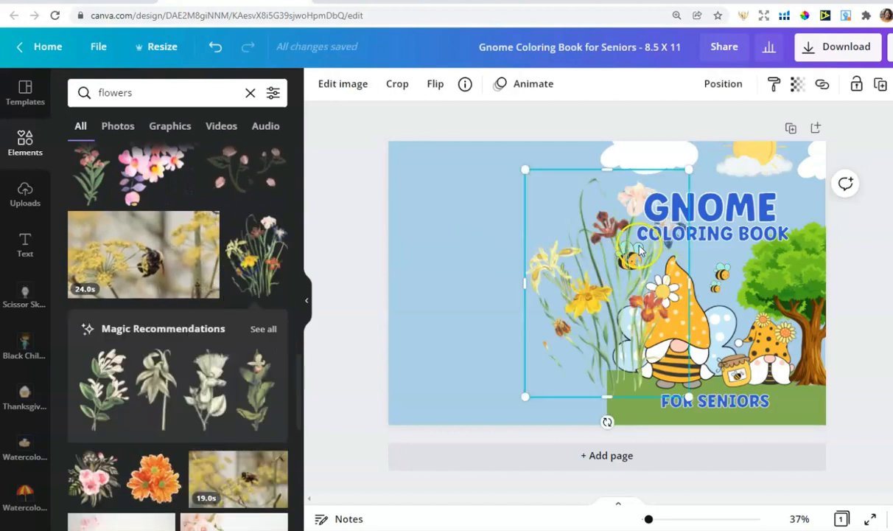
left_click_drag(687, 160, 490, 335)
left_click_drag(535, 384, 637, 399)
Step: Duplicate the wildflower bunch twice and place the two smaller copies on the grass at the right end of FOR SENIORS
left_click(880, 83)
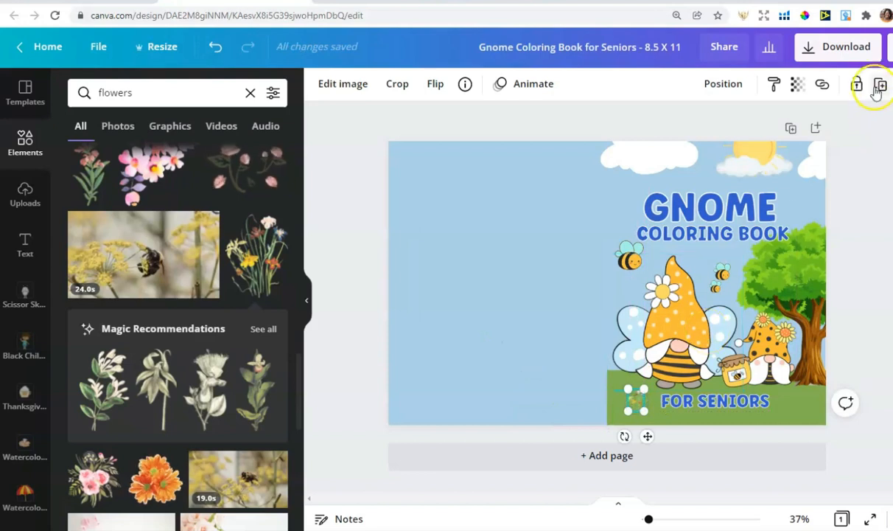
left_click_drag(648, 437, 807, 437)
left_click_drag(787, 388, 792, 395)
left_click(879, 84)
left_click_drag(812, 437, 788, 427)
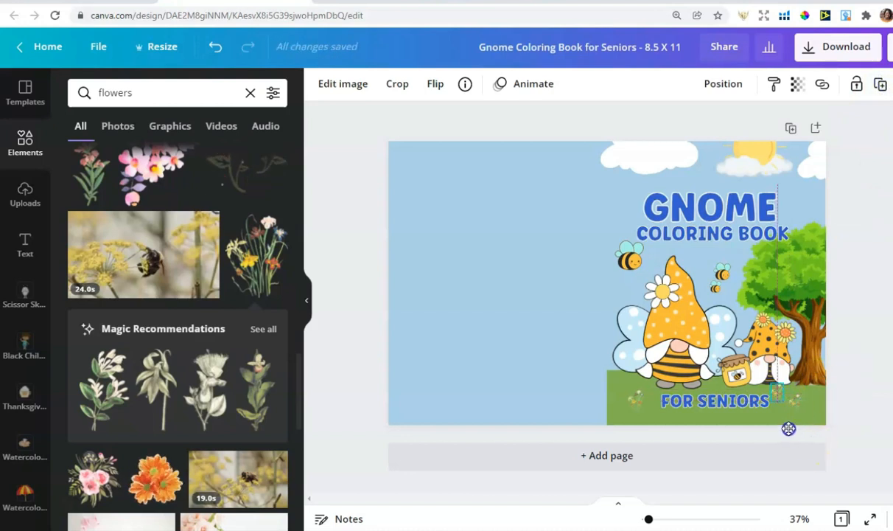
left_click_drag(774, 381, 785, 386)
left_click(866, 308)
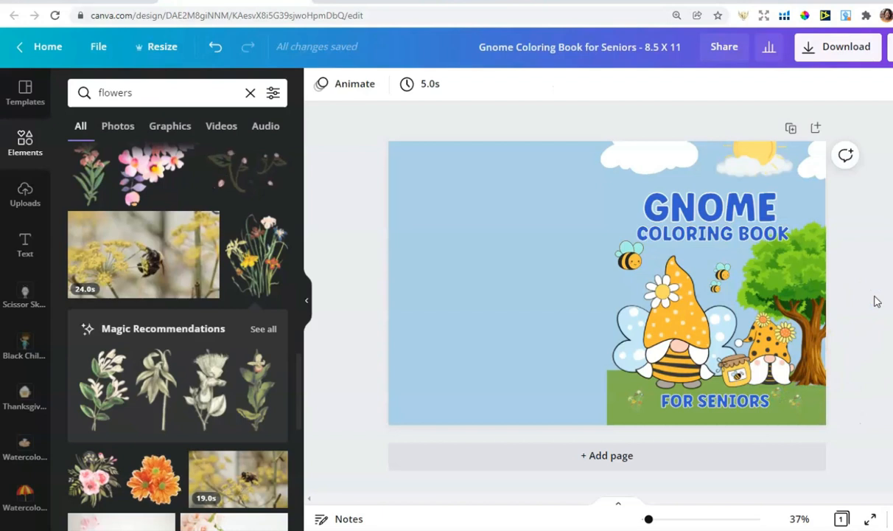
left_click_drag(650, 519, 652, 520)
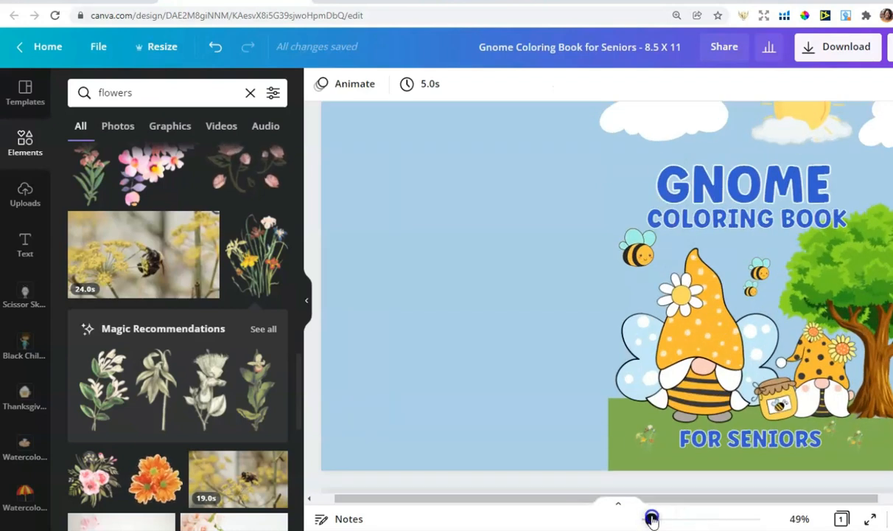
Step: Add a heading text box to the upper part of the empty back cover
left_click_drag(695, 496, 677, 497)
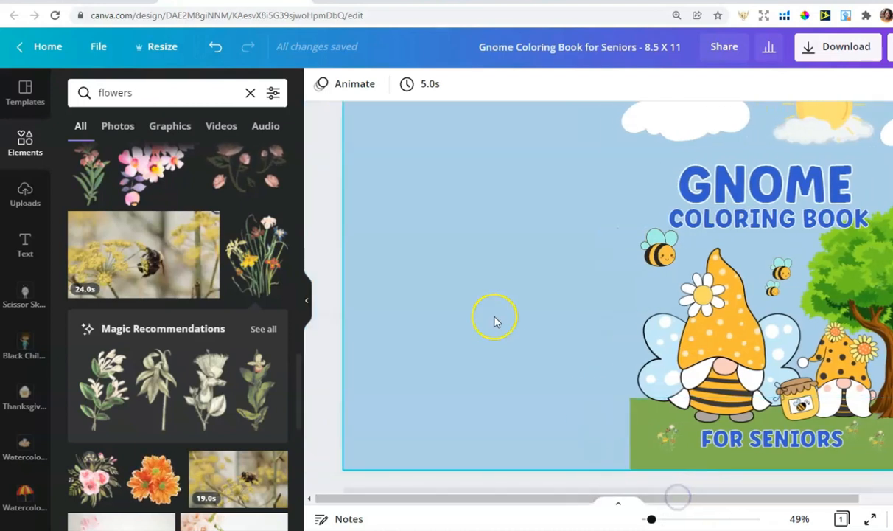
scroll(495, 317, "up", 1)
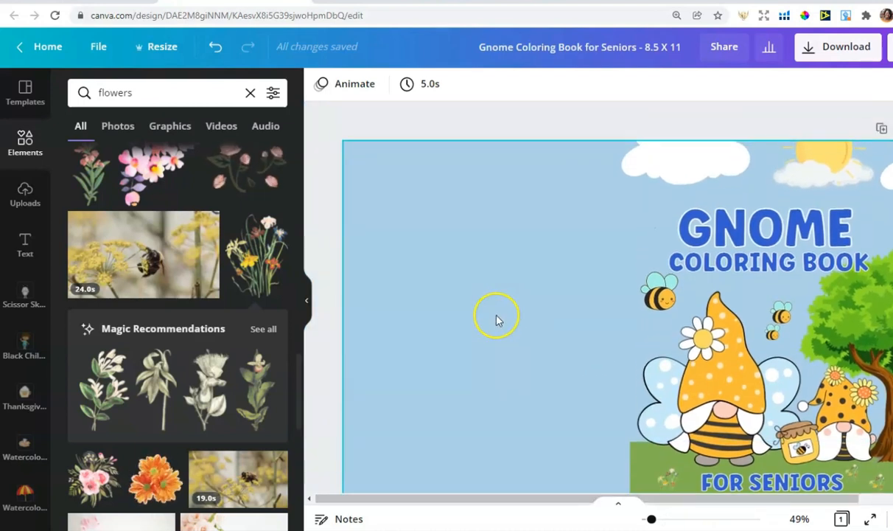
scroll(803, 265, "down", 2)
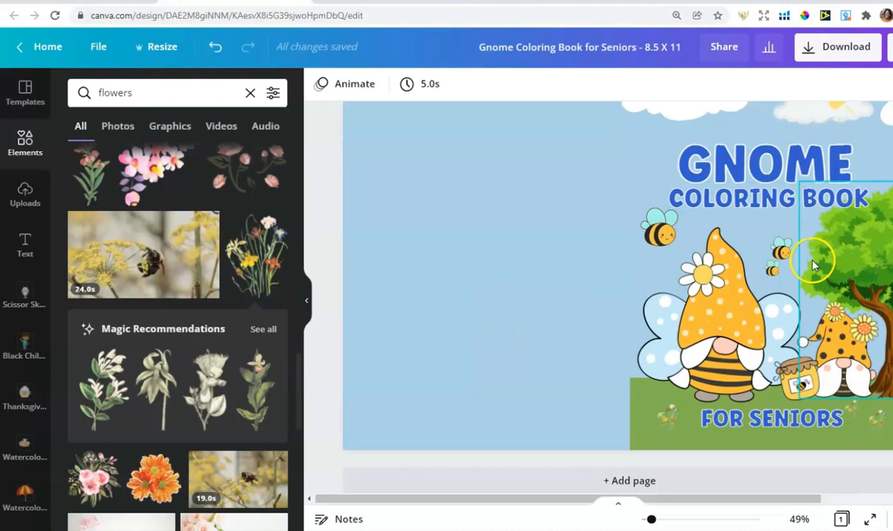
scroll(505, 279, "up", 2)
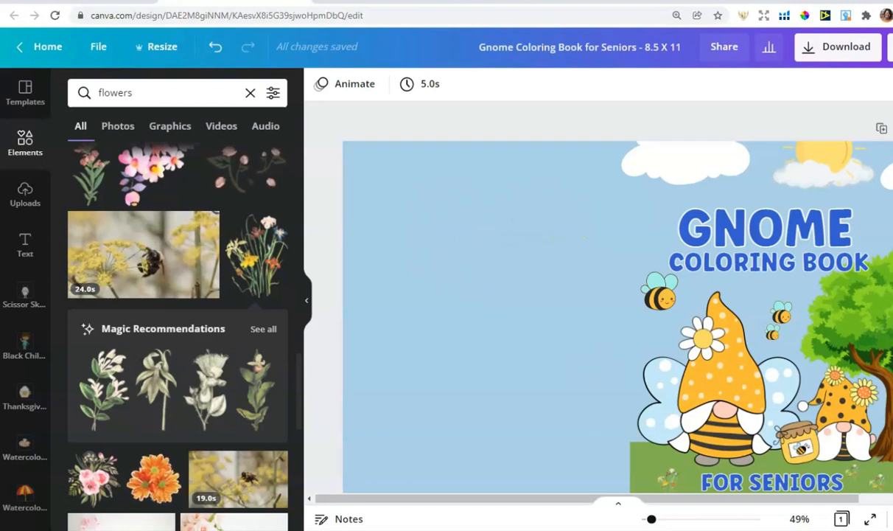
mouse_move(668, 530)
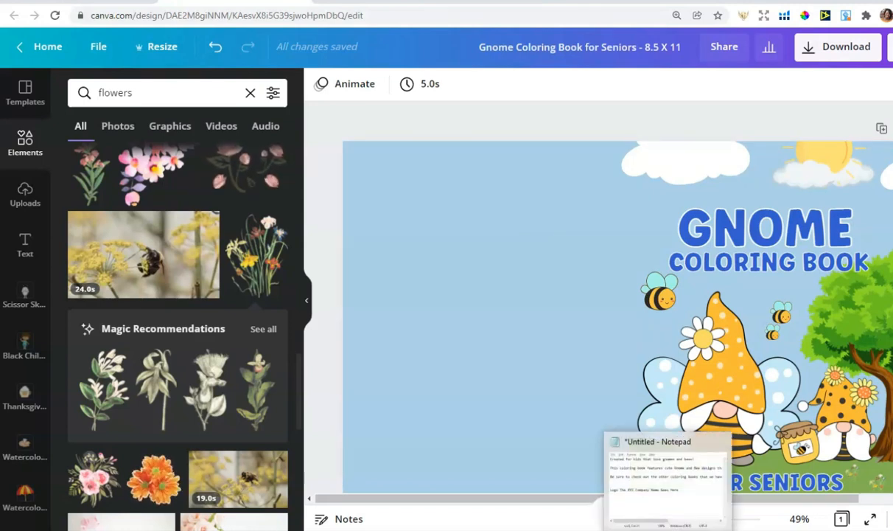
left_click(420, 214)
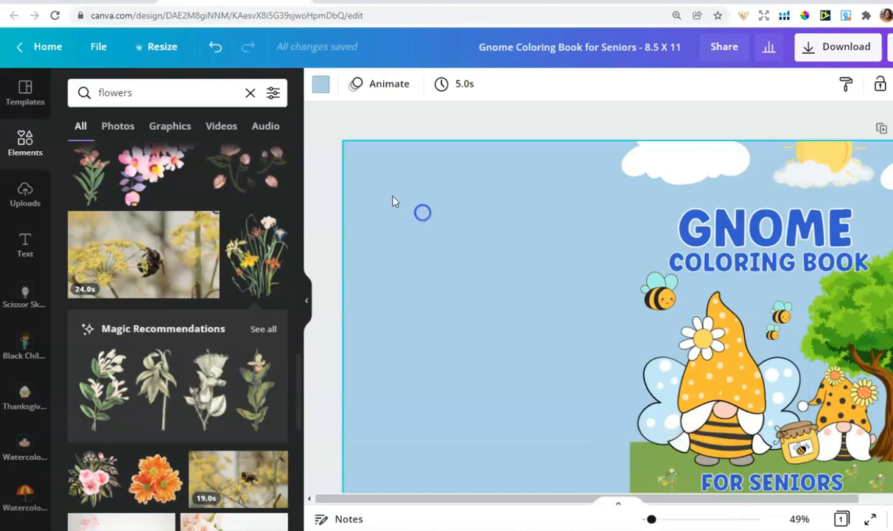
left_click(23, 258)
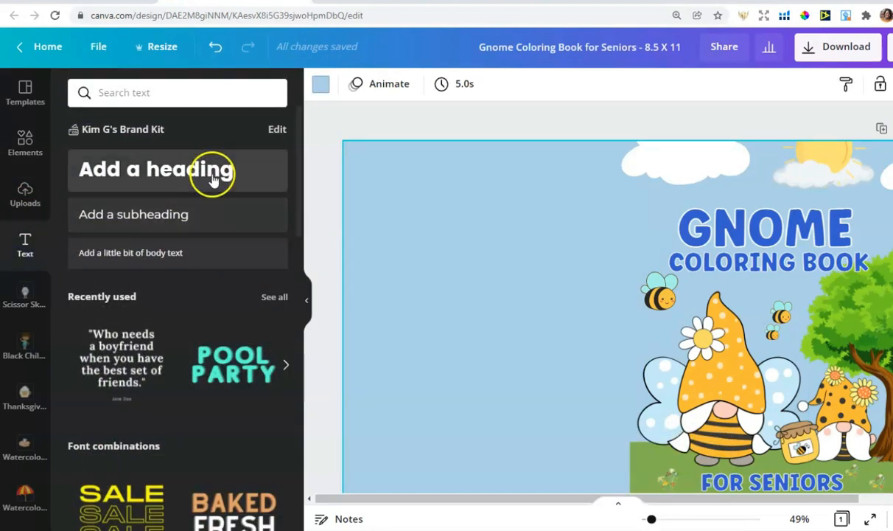
left_click(186, 172)
left_click(530, 269)
left_click_drag(566, 315, 479, 226)
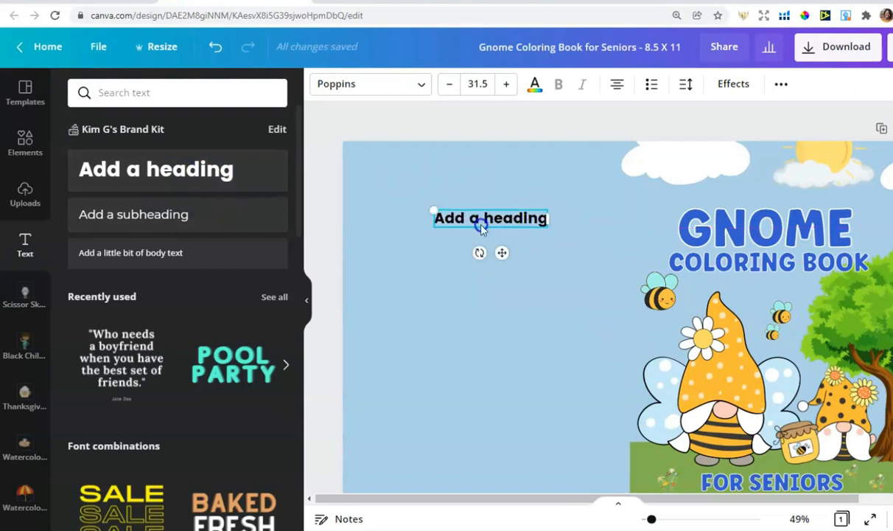
Step: Switch to Notepad and replace kids with Seniors in the first line of the back cover text
key("alt+Tab")
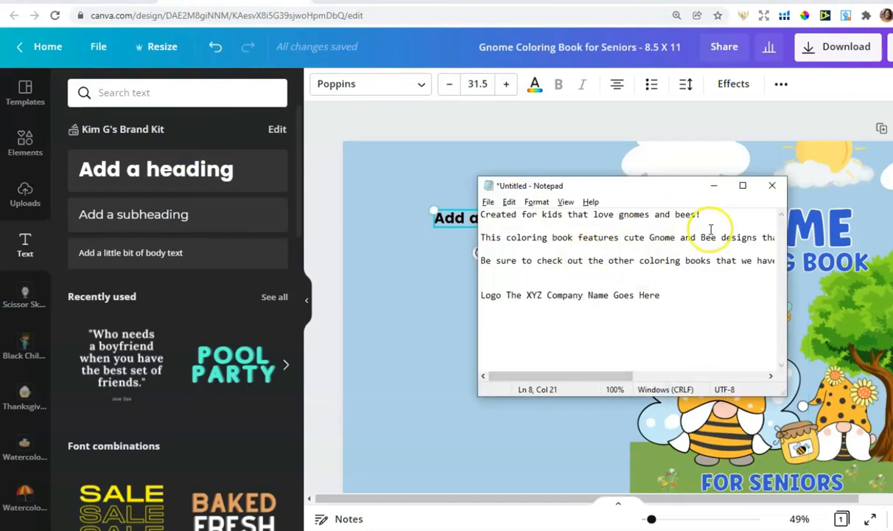
key("shift+Up")
double_click(553, 214)
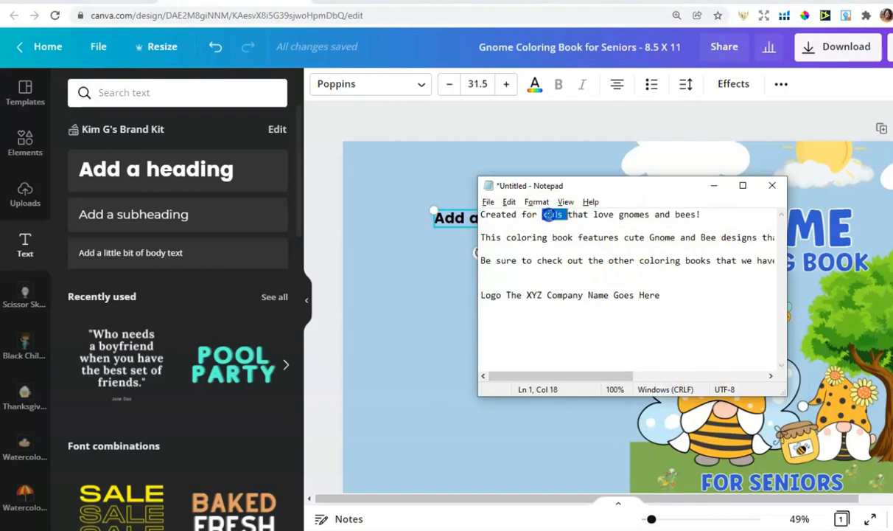
type("Sern")
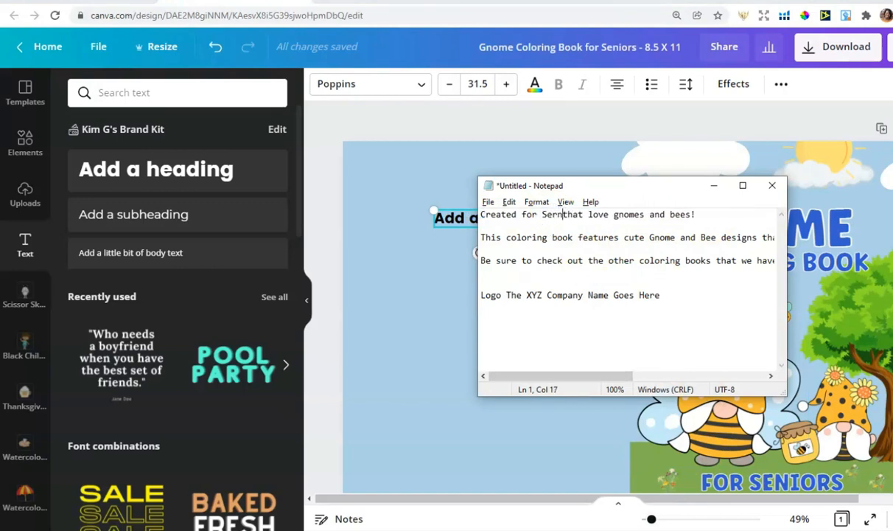
type("s")
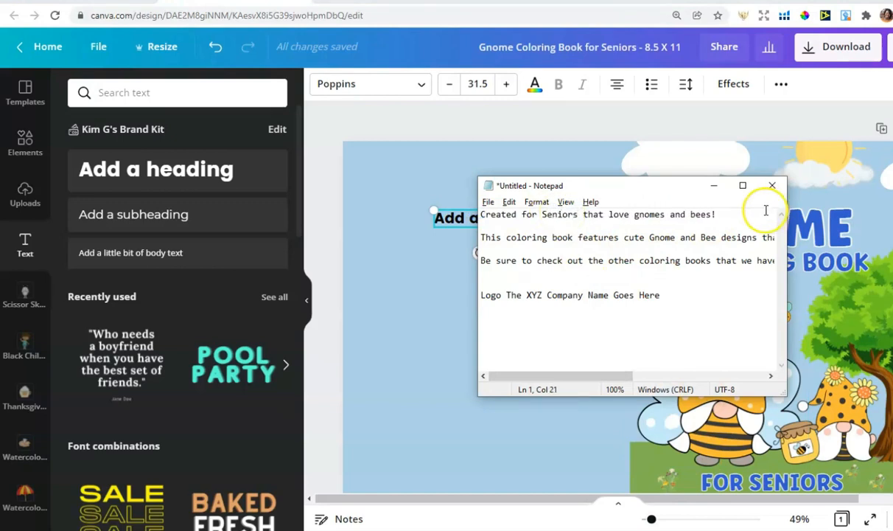
Step: Copy the line "Created for Seniors that love gnomes and bees!" from Notepad and paste it over the heading placeholder in Canva
left_click_drag(718, 214, 516, 215)
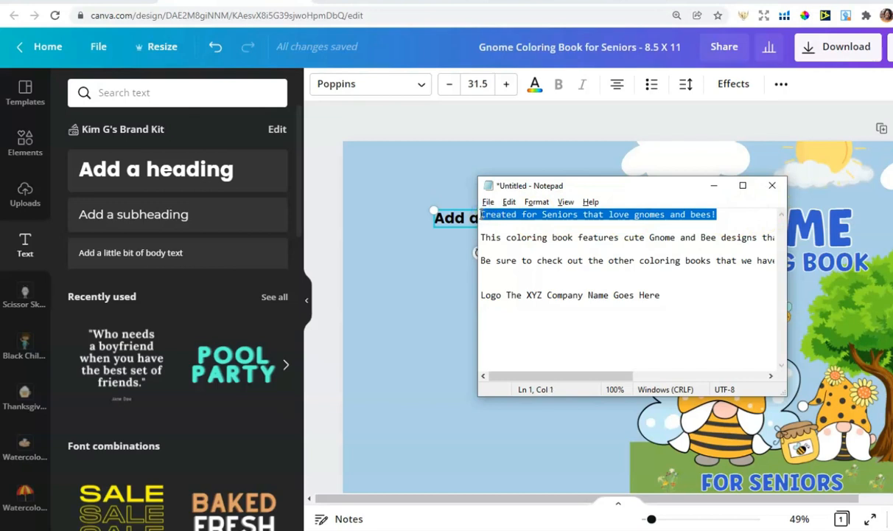
right_click(481, 214)
left_click(511, 253)
left_click(465, 212)
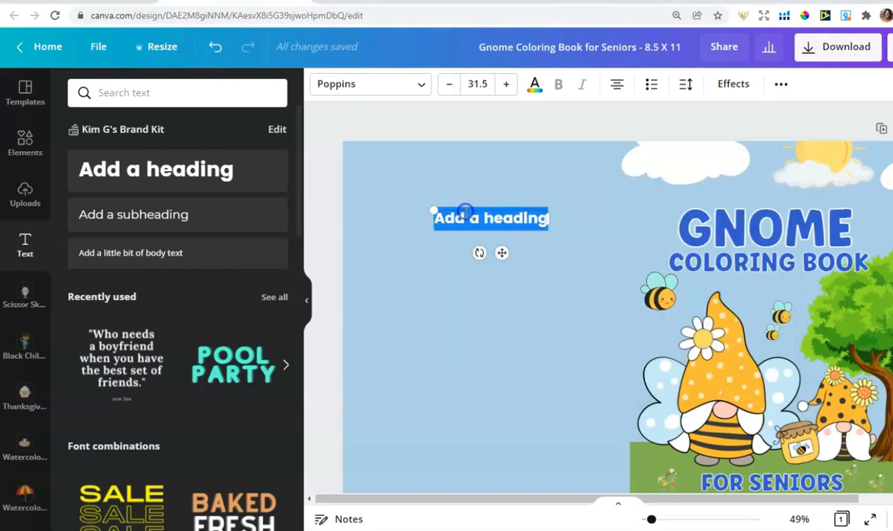
key("ctrl+v")
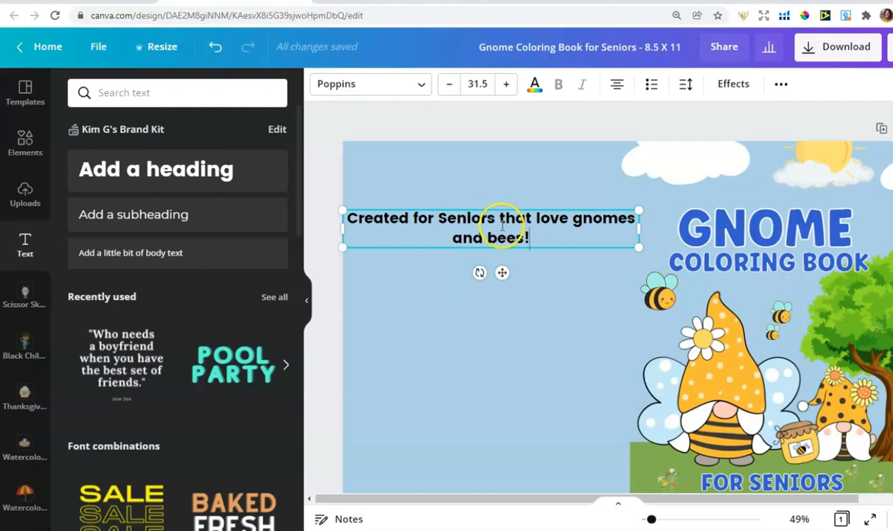
Step: Narrow the heading's text box, capitalize Gnomes and Bees, and move the heading slightly up within the back cover
left_click_drag(635, 230, 565, 229)
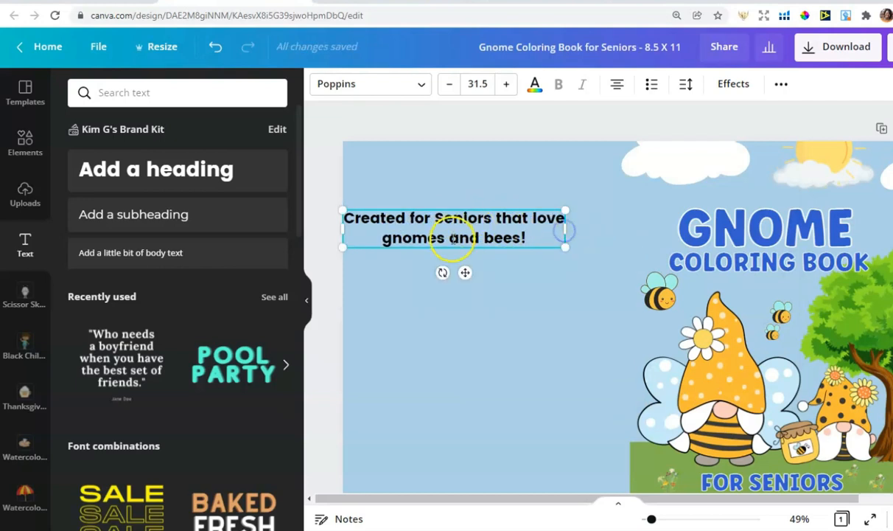
key("BackSpace")
type("G")
left_click(490, 238)
key("BackSpace")
type("B")
left_click_drag(344, 229, 374, 240)
left_click_drag(499, 233, 500, 222)
Step: Change the back cover heading's font to Ask Why Regular and widen its text box slightly to fit two lines
double_click(500, 221)
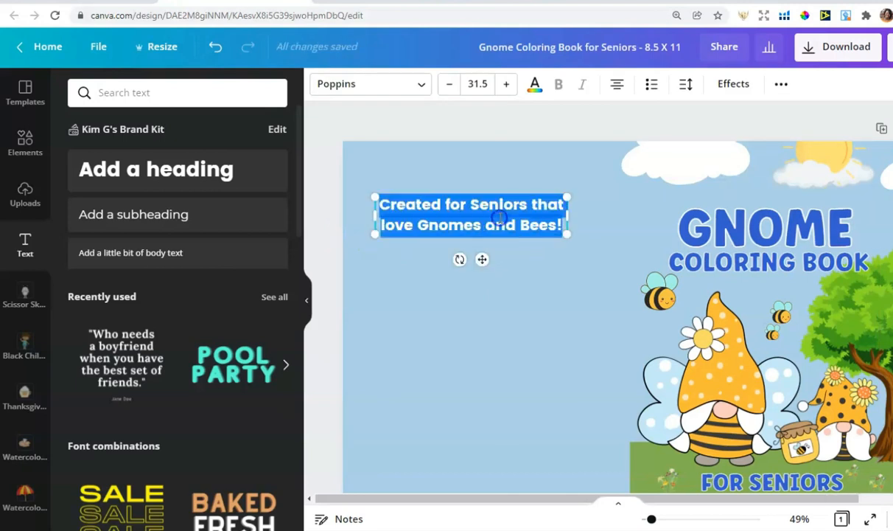
left_click(422, 84)
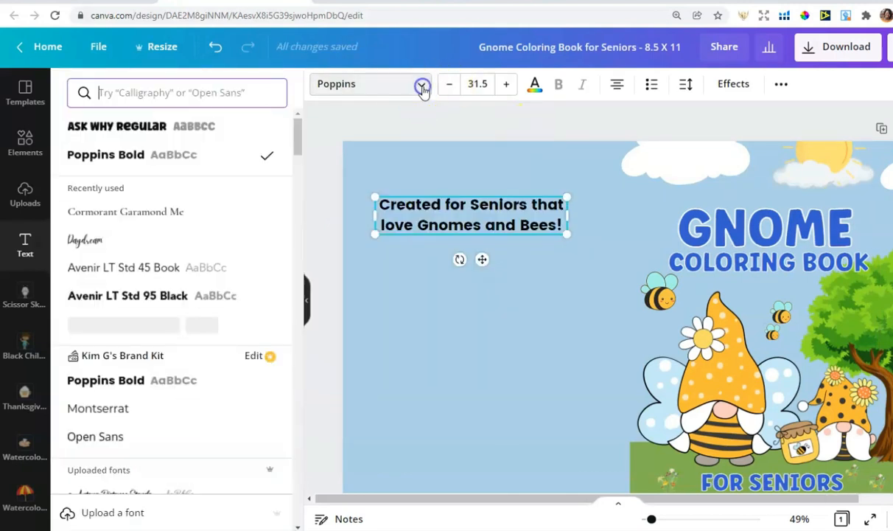
left_click(156, 131)
left_click_drag(576, 228, 585, 228)
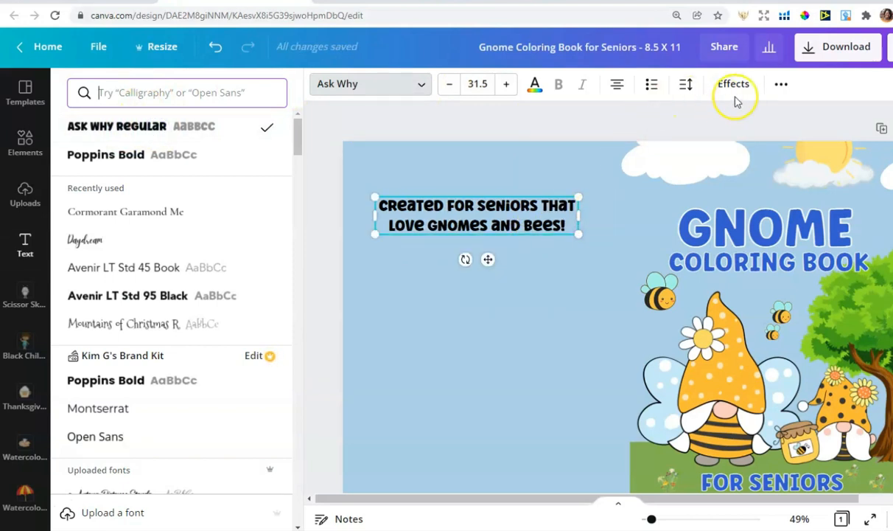
Step: Set the heading in all uppercase, enlarge it to size 34.3 and move it slightly down
left_click(780, 85)
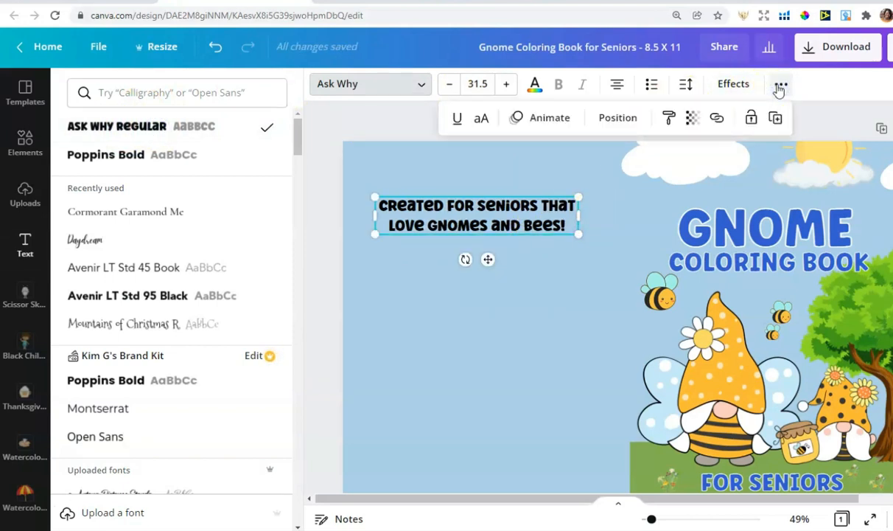
left_click(480, 118)
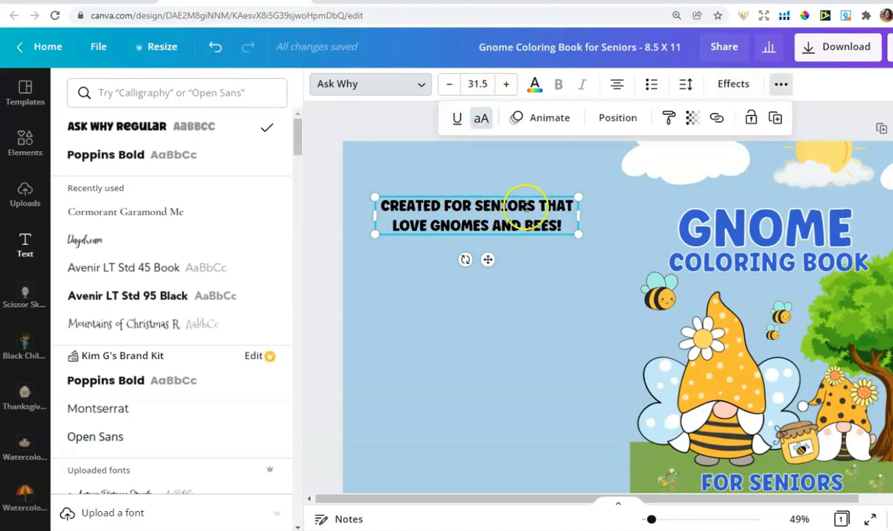
left_click_drag(580, 215, 591, 239)
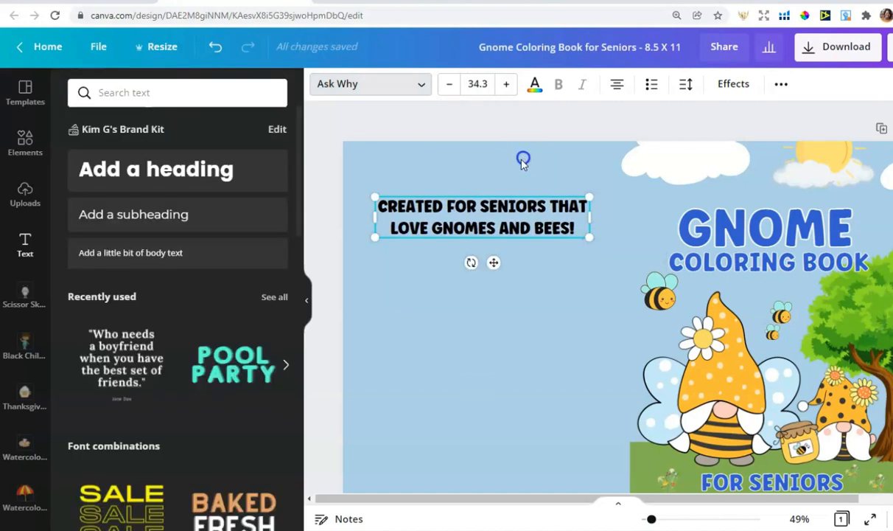
left_click_drag(498, 223, 499, 232)
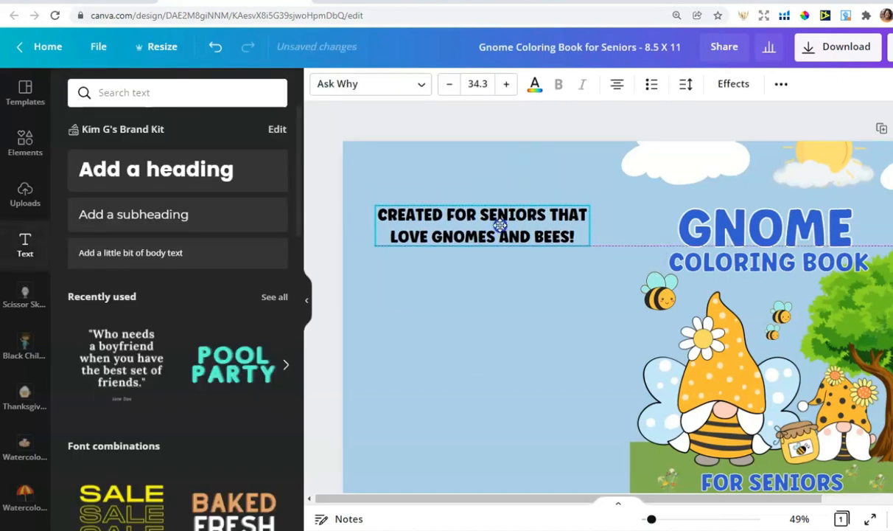
left_click(819, 171)
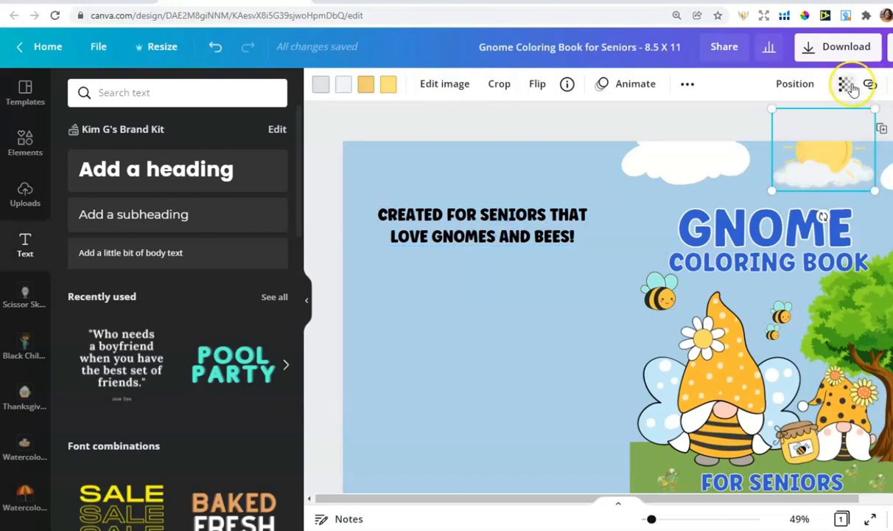
left_click(845, 84)
left_click(546, 147)
Step: Duplicate the sun-and-cloud graphic, place the copy slightly enlarged at the back cover's top-left corner, and nudge the heading right
left_click(816, 169)
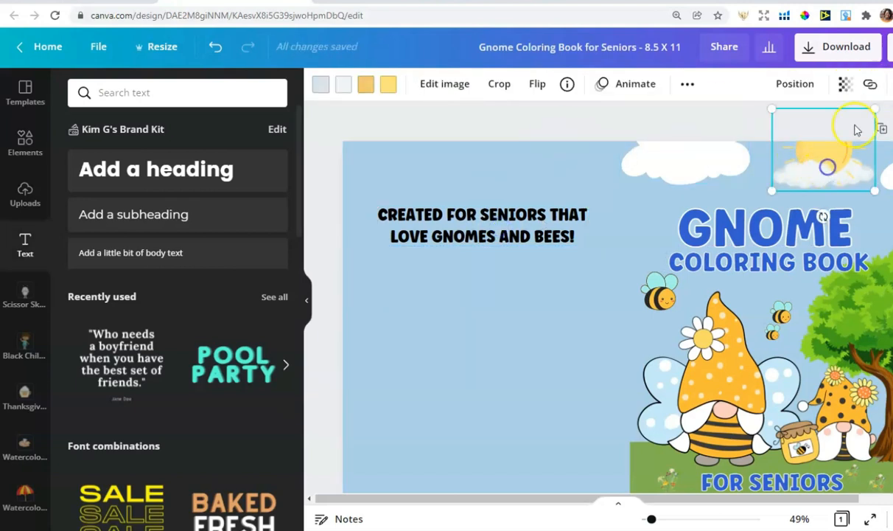
left_click(692, 85)
left_click(682, 116)
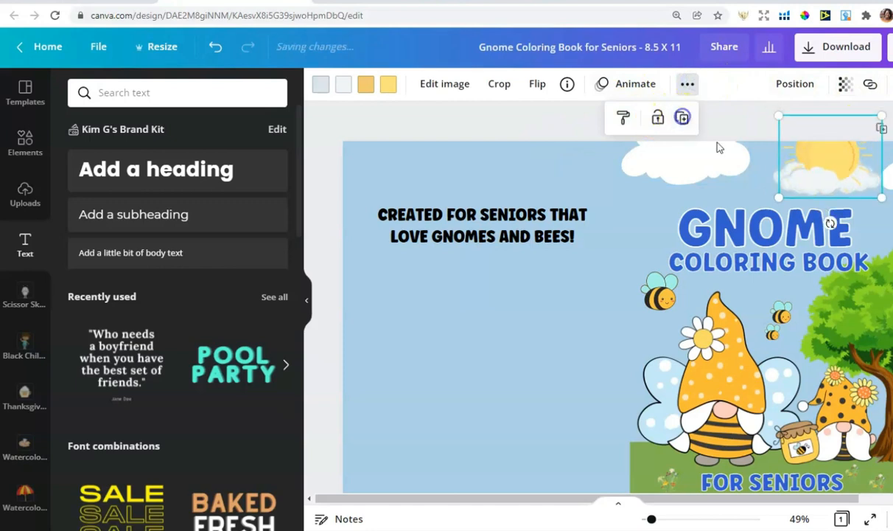
left_click_drag(767, 161, 362, 154)
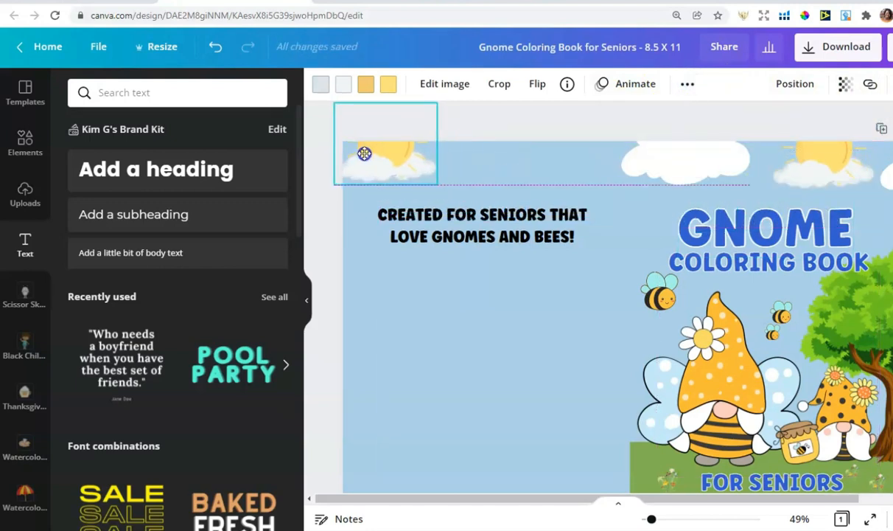
left_click_drag(435, 183, 442, 191)
left_click_drag(483, 225, 484, 224)
Step: Add a subheading text box centered below the back cover heading and select its placeholder text
scroll(484, 223, "down", 2)
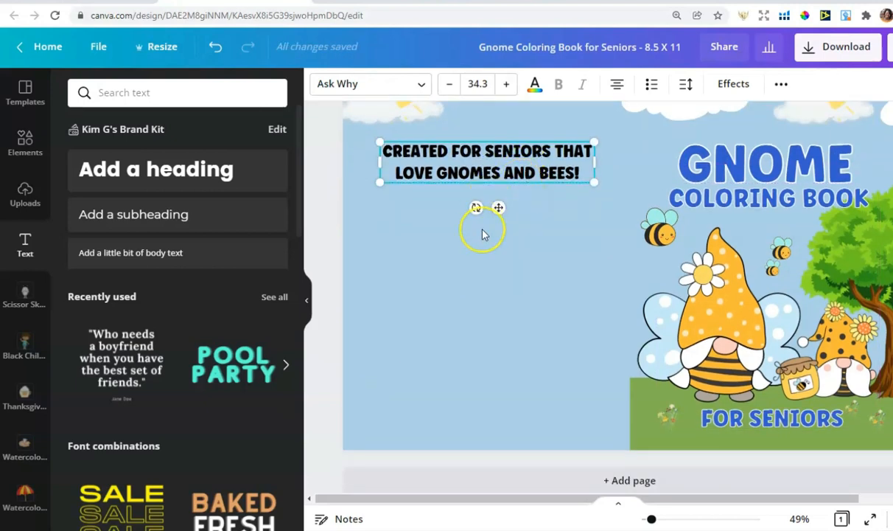
left_click(481, 229)
left_click(159, 219)
left_click(516, 277)
left_click_drag(607, 284, 489, 214)
double_click(489, 214)
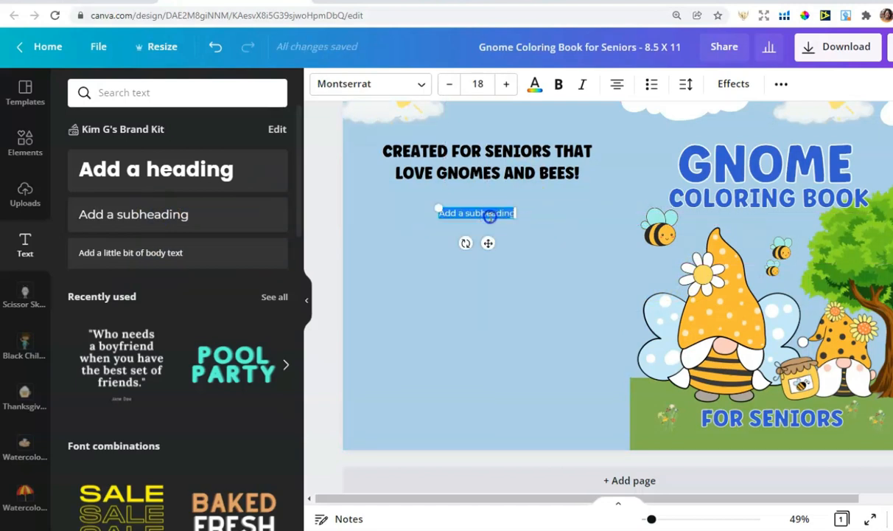
Step: Copy the two description paragraphs from Notepad over the subheading placeholder and fit the narrowed text box below the heading
key("alt+Tab")
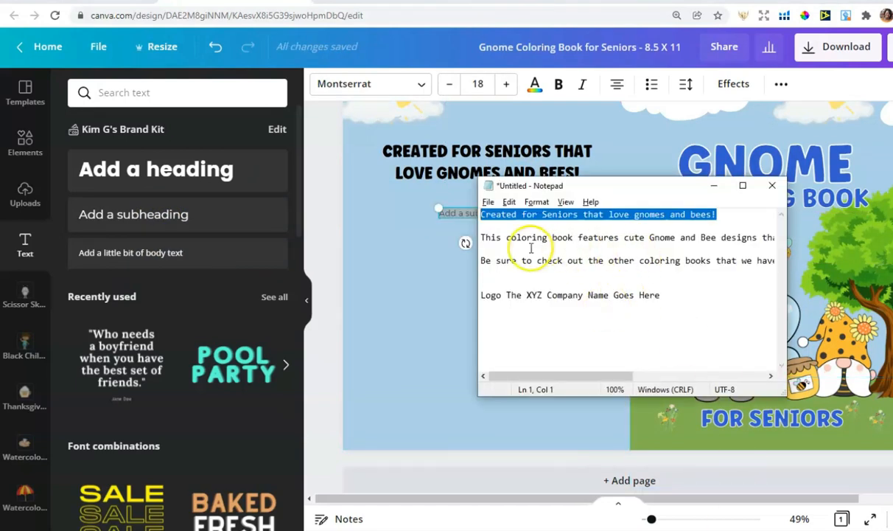
left_click(481, 237)
left_click_drag(481, 238, 781, 261)
key("alt+Tab")
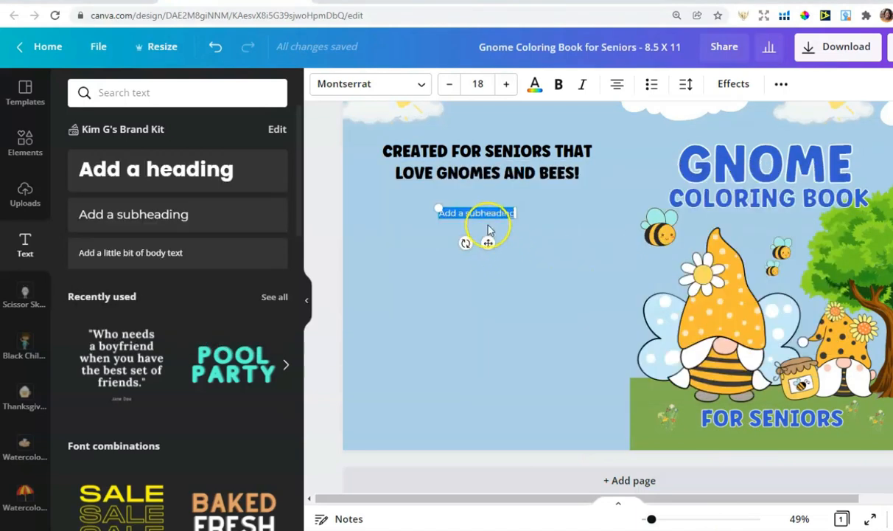
type("This coloring book features cute Gnome and Bee designs that will keep your child entertained while they color.  Be sure to check out the other coloring books that we have available for kids and toddlers.")
left_click_drag(620, 240, 542, 240)
left_click(515, 329)
left_click_drag(457, 238, 491, 245)
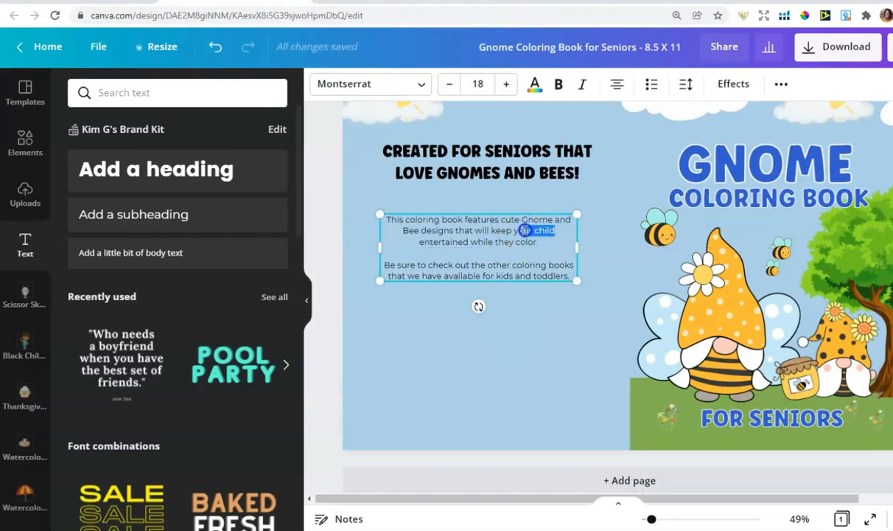
Step: Reword the description to "keep you entertained while you color" and end its second paragraph with "kids, teens and adults!"
key("BackSpace")
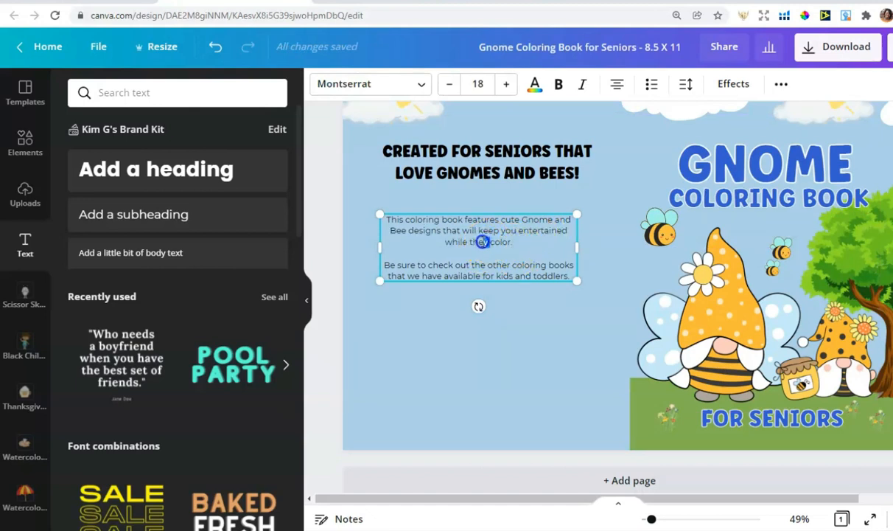
type("you")
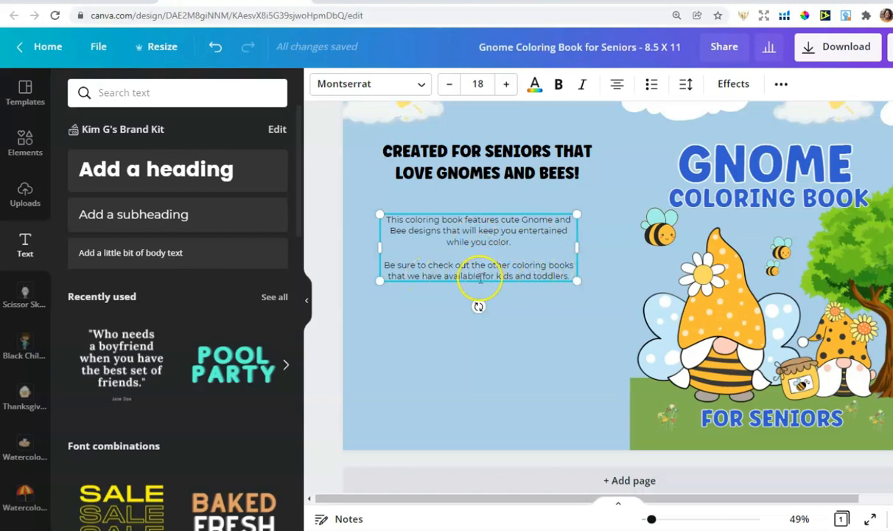
left_click(516, 277)
key("BackSpace")
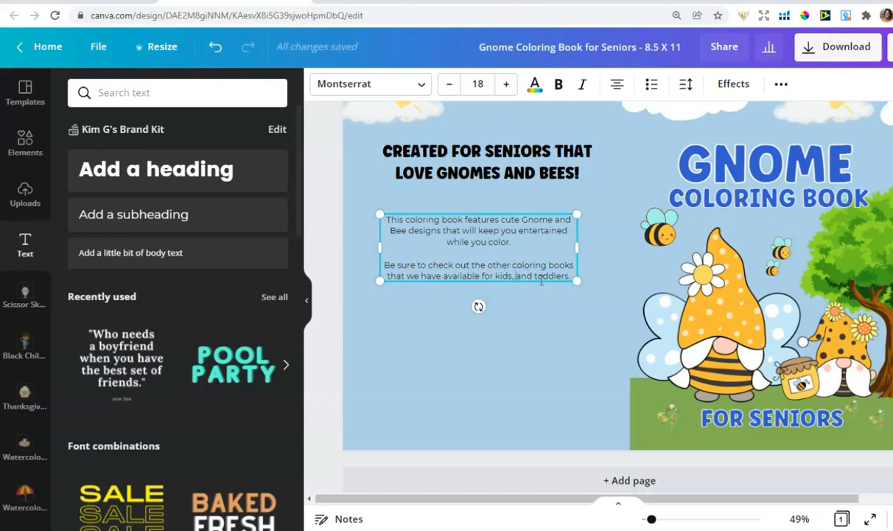
left_click(524, 277)
key("BackSpace")
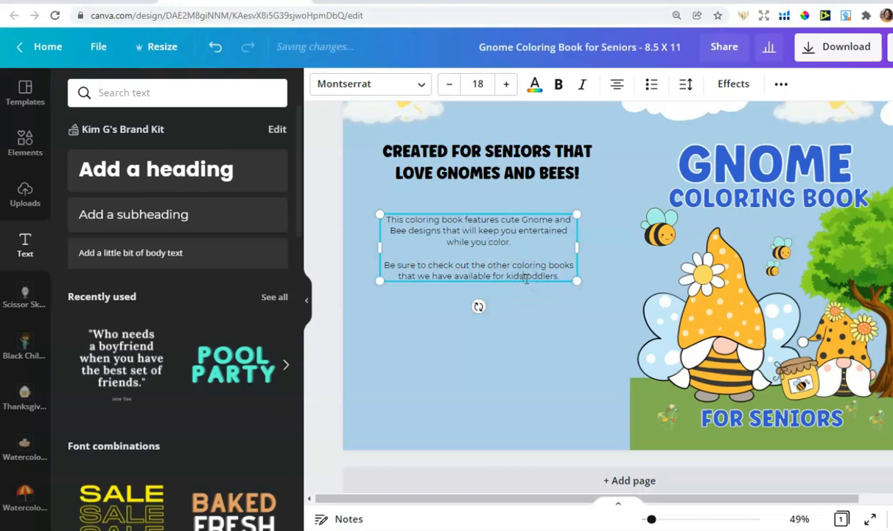
type(", teens and adults!")
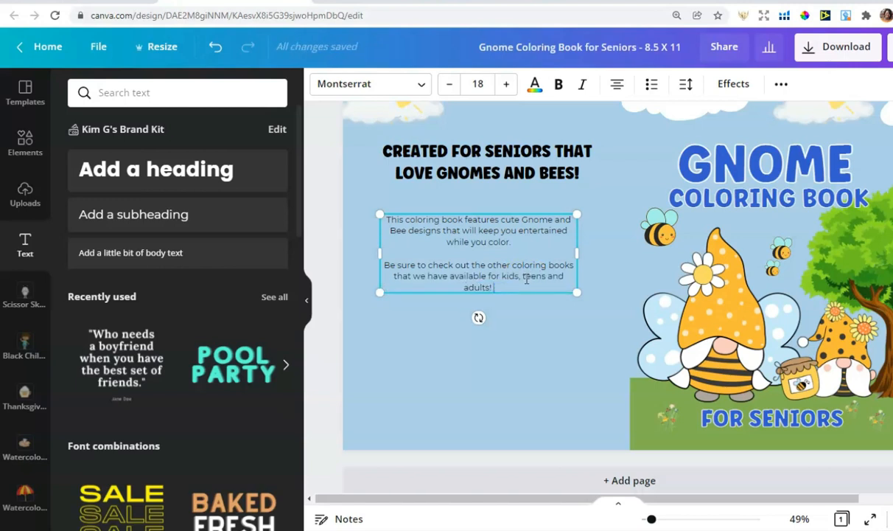
Step: Move the back cover heading slightly down, closer to the description
left_click(529, 349)
left_click(504, 273)
left_click(505, 287)
left_click_drag(484, 155, 485, 170)
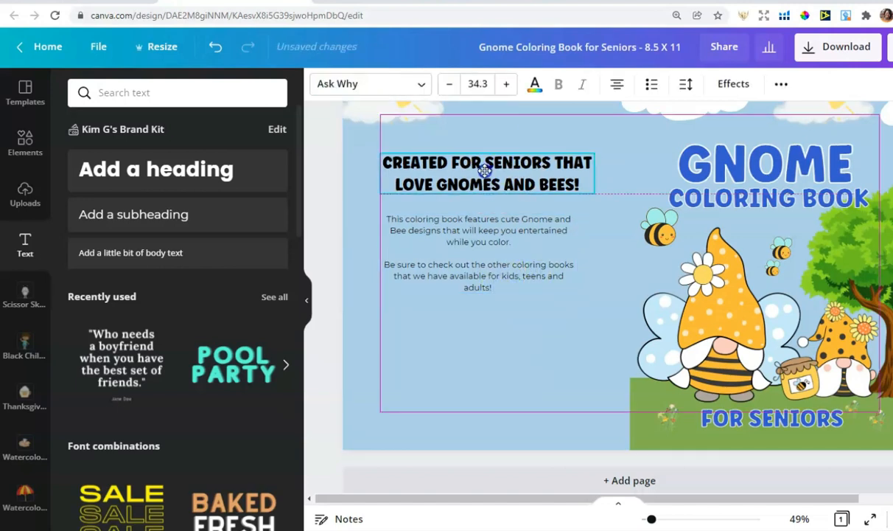
Step: Set the whole description to bold at size 22 and center its text box beneath the heading
left_click(477, 274)
left_click_drag(478, 274, 386, 221)
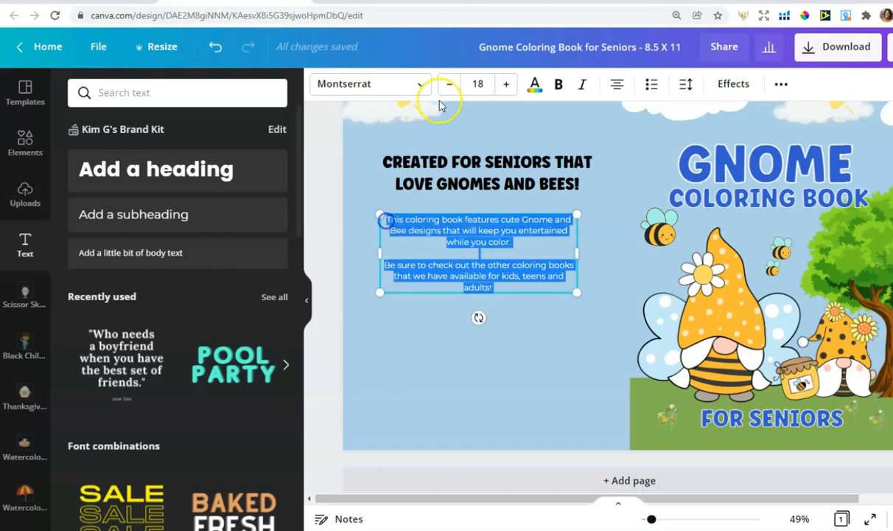
left_click(506, 84)
left_click(506, 84)
left_click(506, 84)
left_click(506, 84)
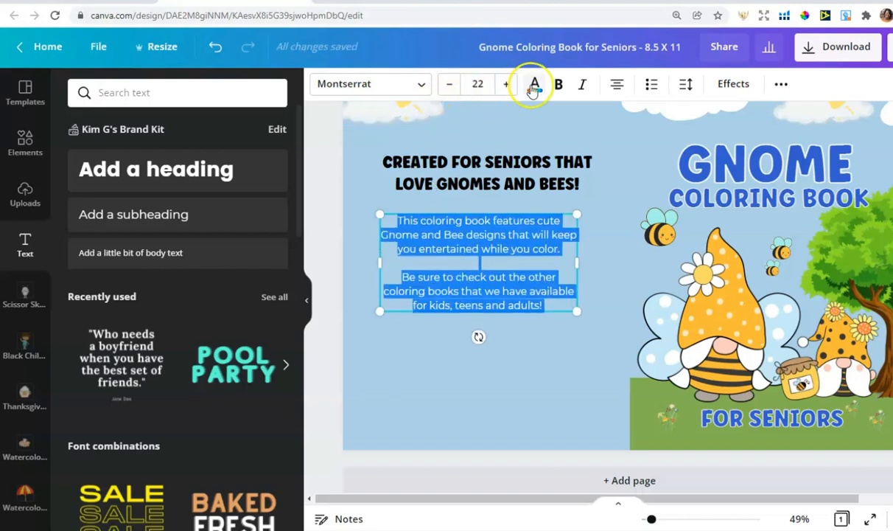
left_click(559, 84)
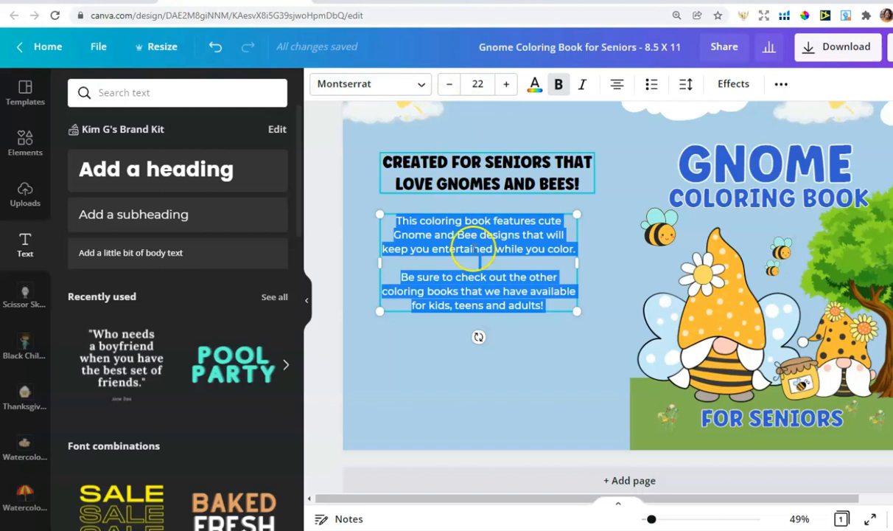
left_click(509, 370)
left_click_drag(509, 265, 516, 265)
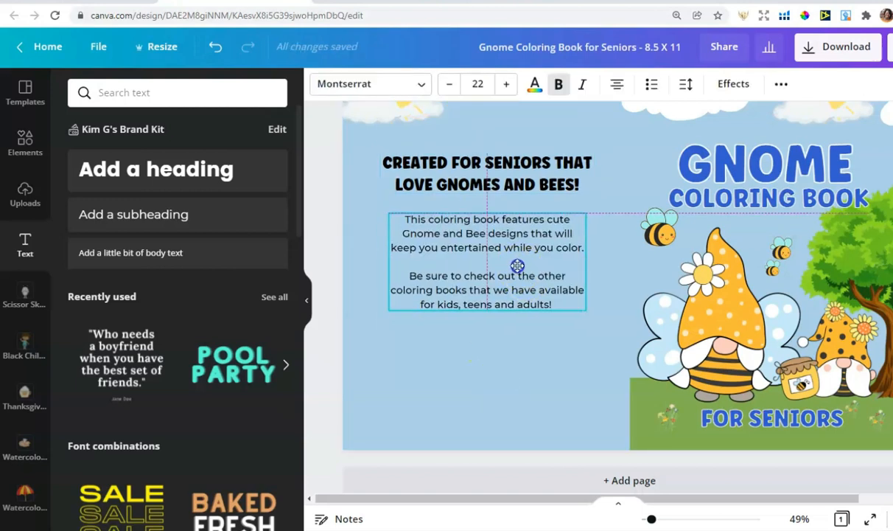
Step: Try white as the color of the description text and undo the change
left_click(524, 289)
left_click_drag(552, 304, 410, 221)
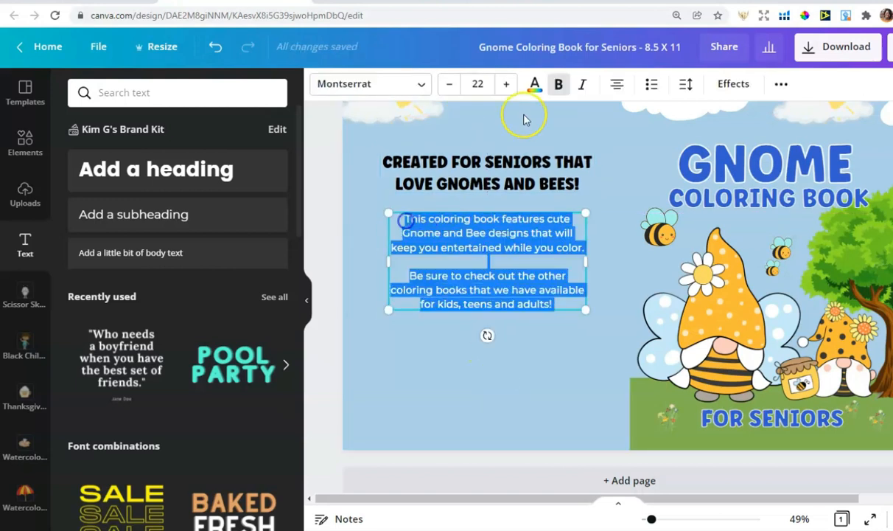
left_click(534, 84)
left_click(193, 202)
left_click(397, 364)
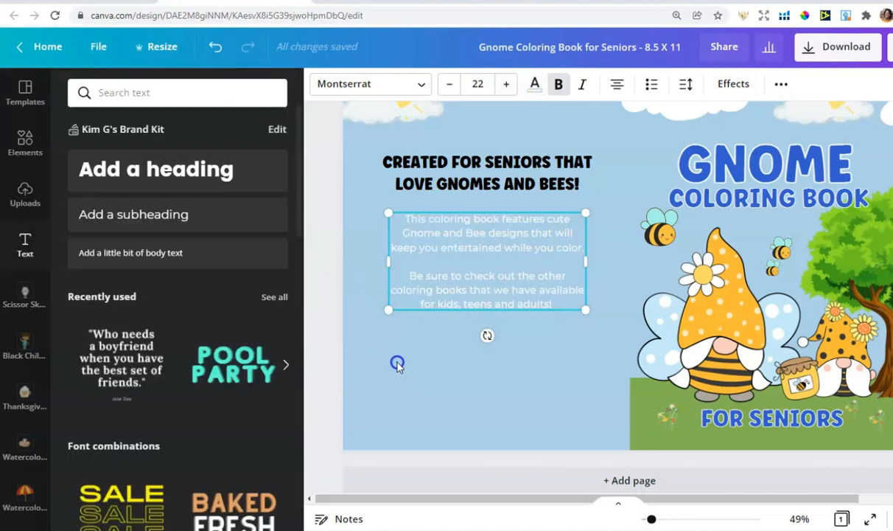
left_click(509, 274)
left_click(218, 51)
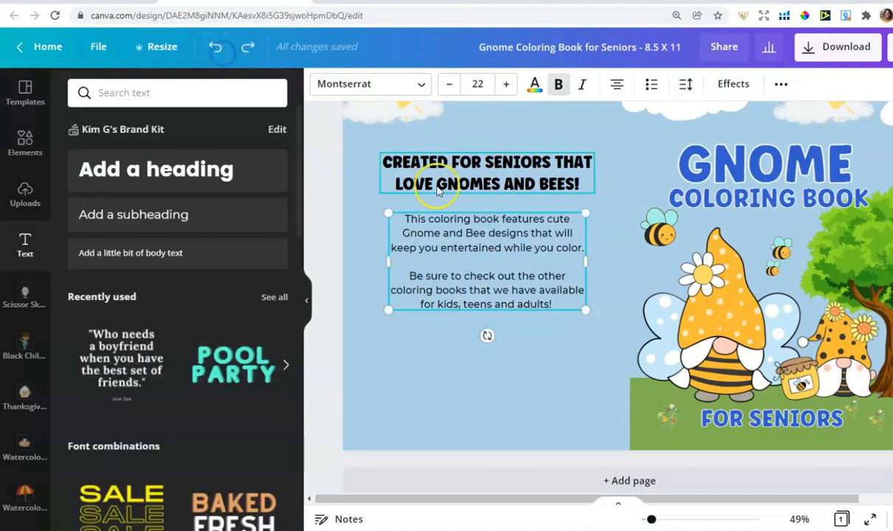
Step: Nudge the description and the heading slightly down, keeping both centered on each other on the back cover
left_click(496, 374)
left_click(464, 288)
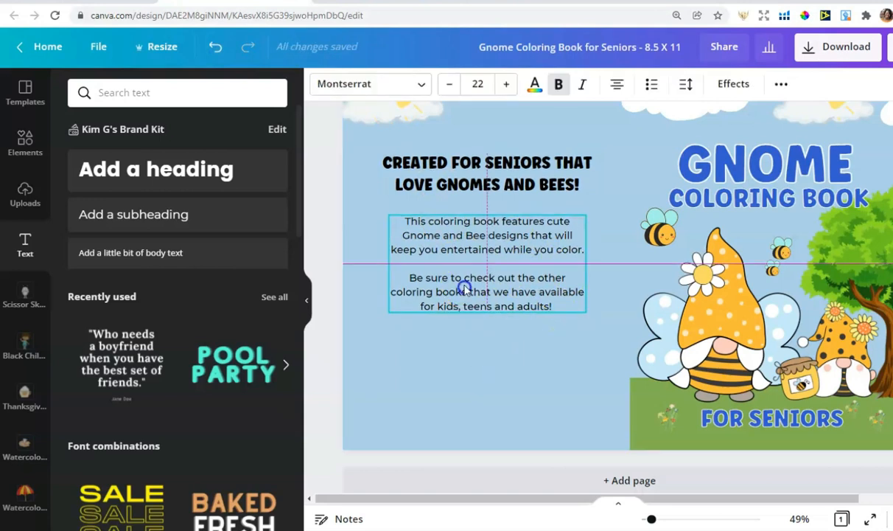
left_click(482, 185)
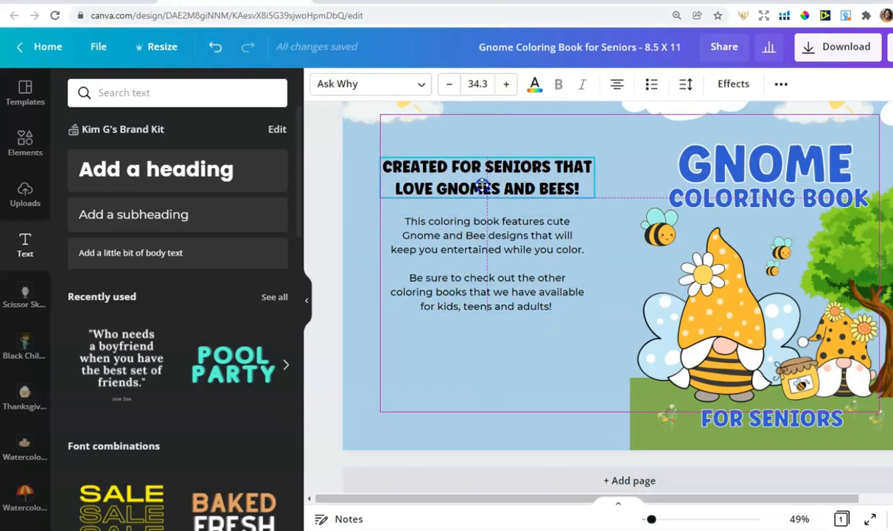
left_click(496, 273)
left_click(459, 357)
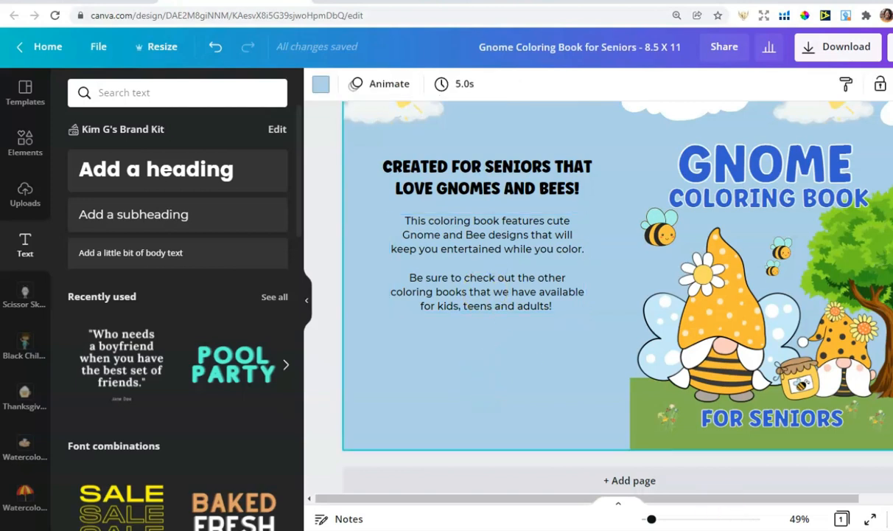
Step: Review the logo and company name line in the Notepad draft and return to the Canva design
key("alt+Tab")
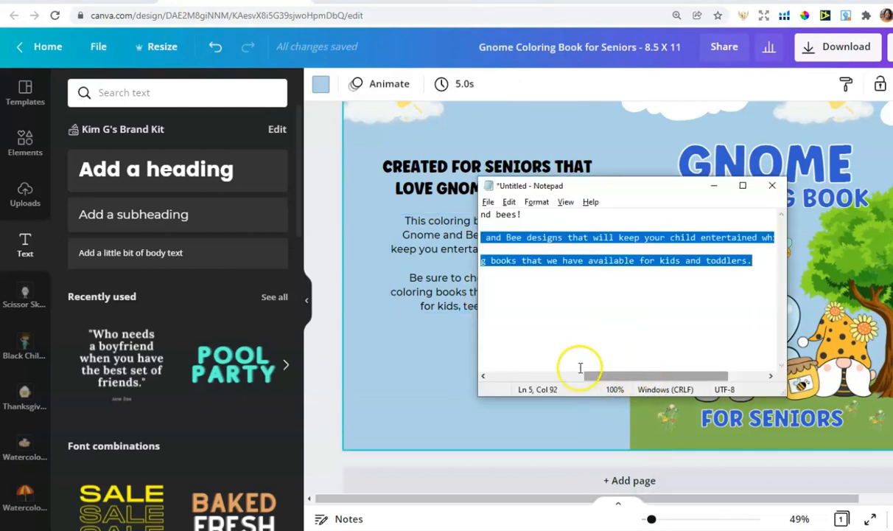
left_click_drag(650, 376, 509, 376)
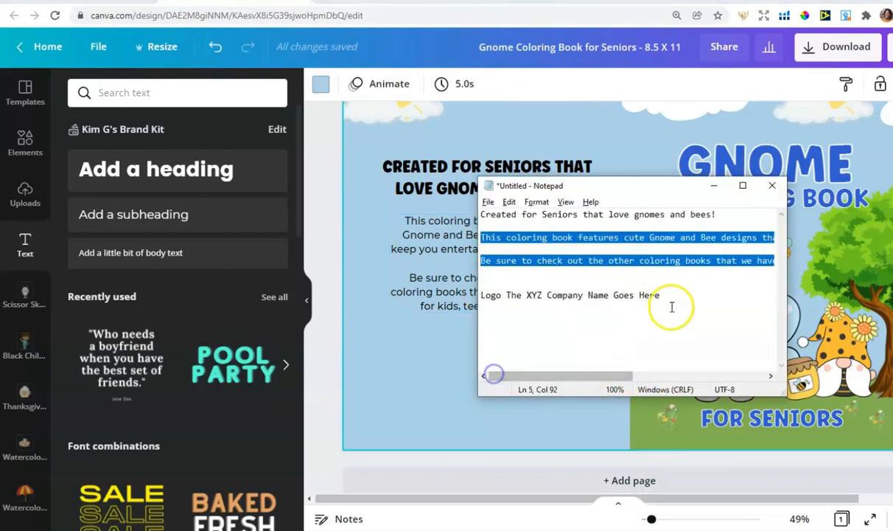
left_click_drag(660, 295, 489, 297)
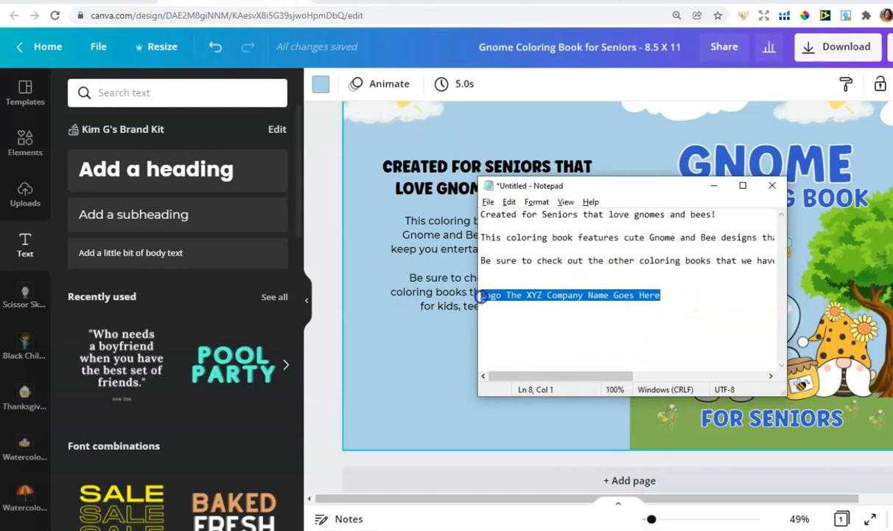
left_click(713, 186)
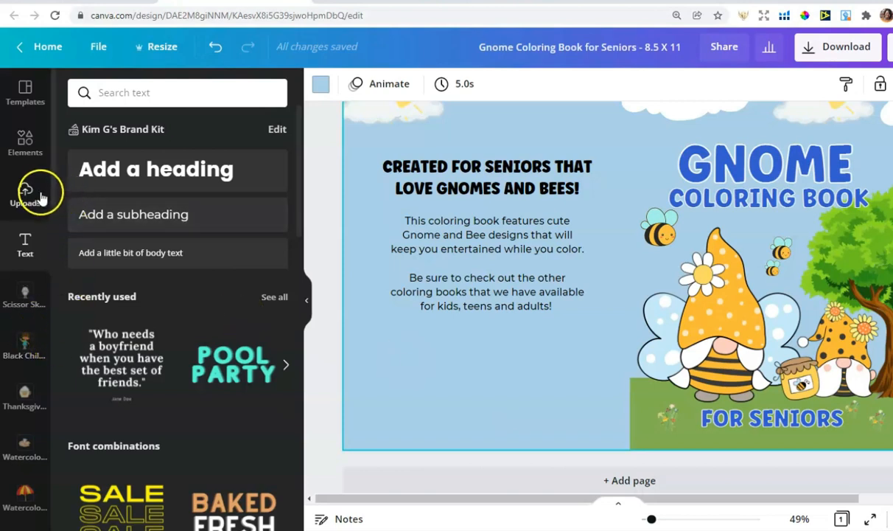
Step: Add a small body text box and place it at the lower-left of the back cover
left_click(25, 143)
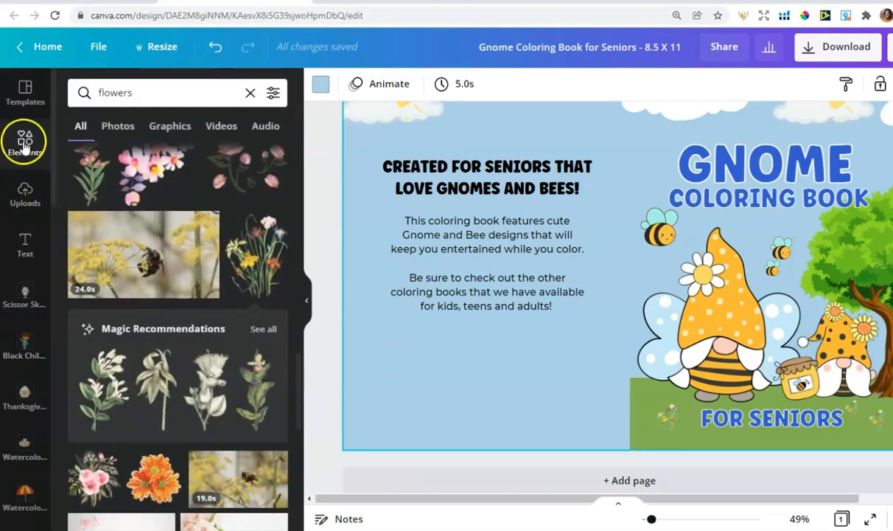
left_click(24, 256)
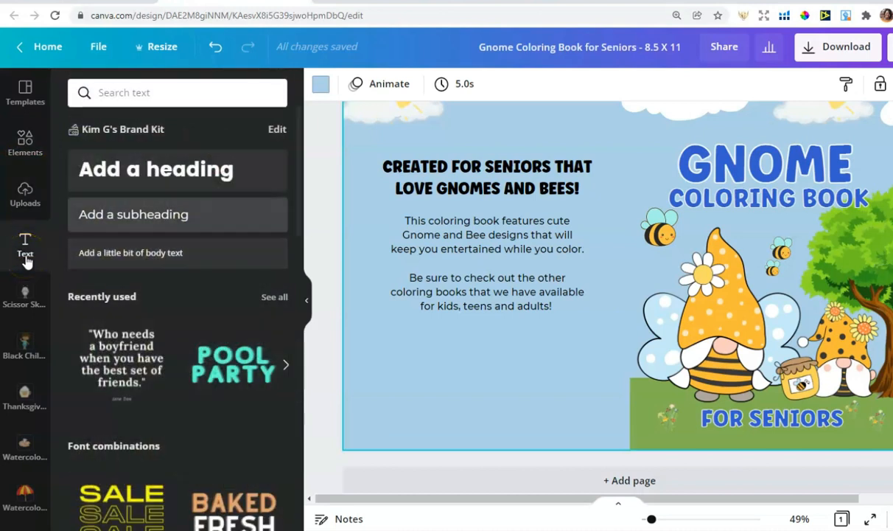
left_click(109, 254)
left_click(583, 347)
left_click_drag(626, 278, 423, 422)
Step: Copy "The XYZ Company Name Goes Here" from Notepad over the placeholder of the body text box
left_click(634, 529)
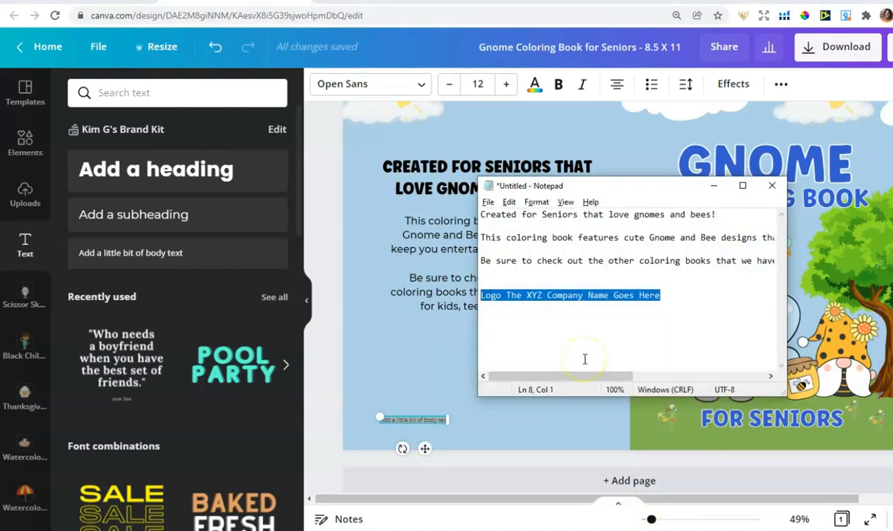
left_click_drag(506, 294, 662, 295)
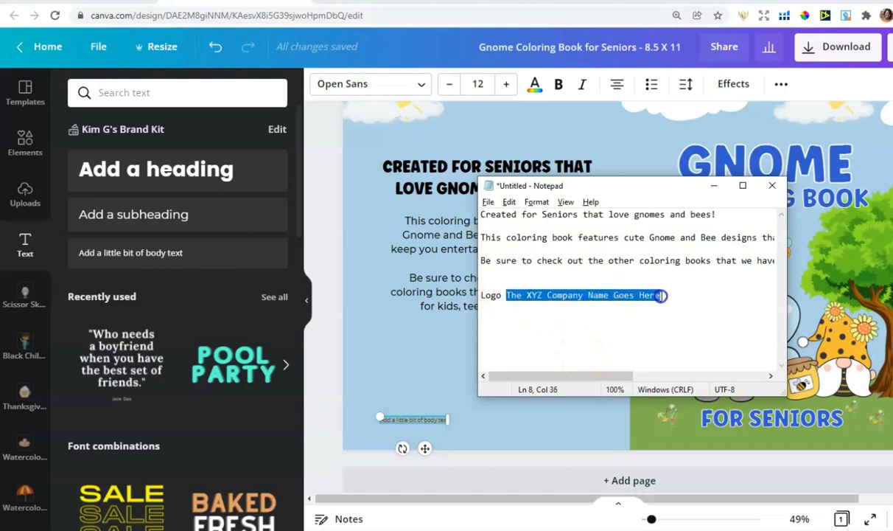
left_click(429, 420)
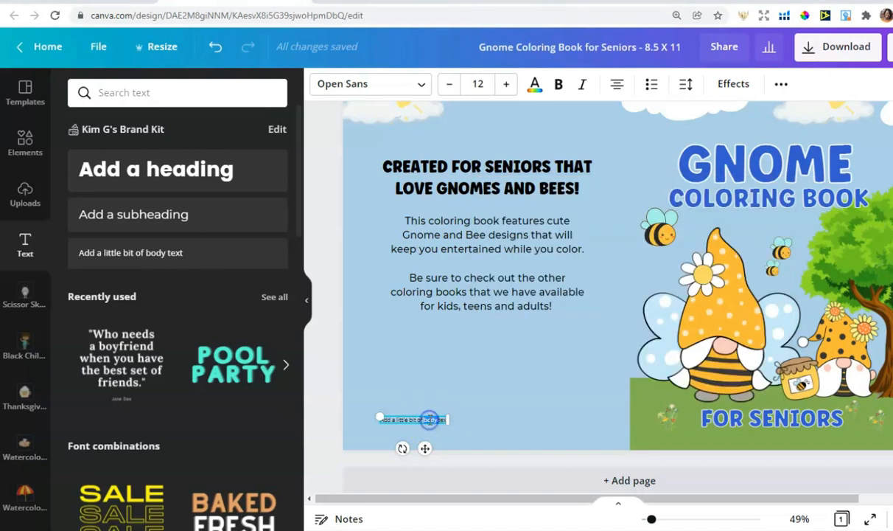
type("The XYZ Company Name Goes Here")
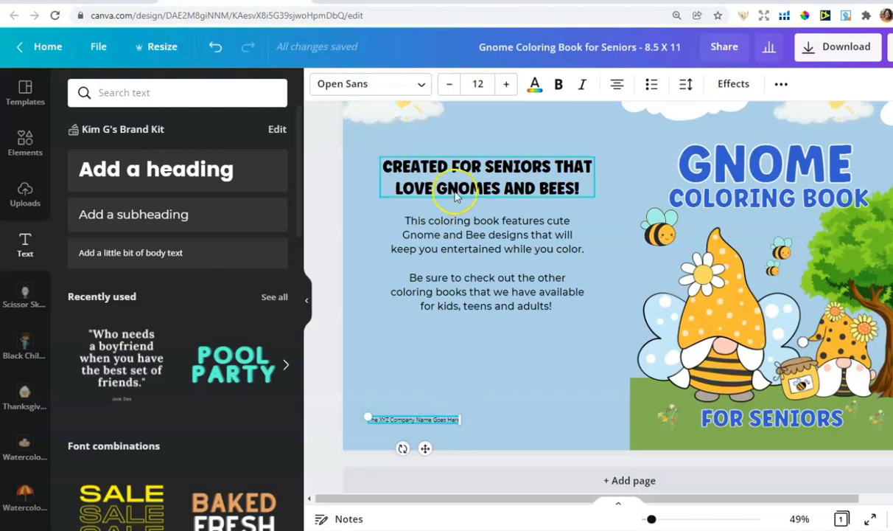
Step: Set the company name text to the Montserrat font at size 14
left_click(417, 84)
left_click(114, 182)
left_click(507, 84)
left_click(507, 84)
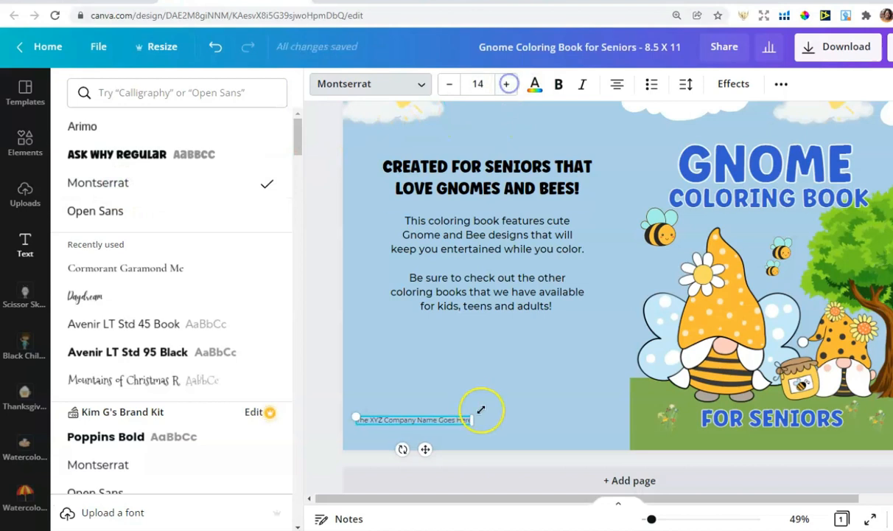
Step: Make the company name bold and move it slightly up, aligned with the description's left edge
left_click(478, 387)
mouse_move(419, 425)
left_mouse_down()
mouse_move(449, 413)
mouse_move(423, 411)
left_mouse_up()
left_click(559, 84)
left_click(391, 325)
left_click(417, 411)
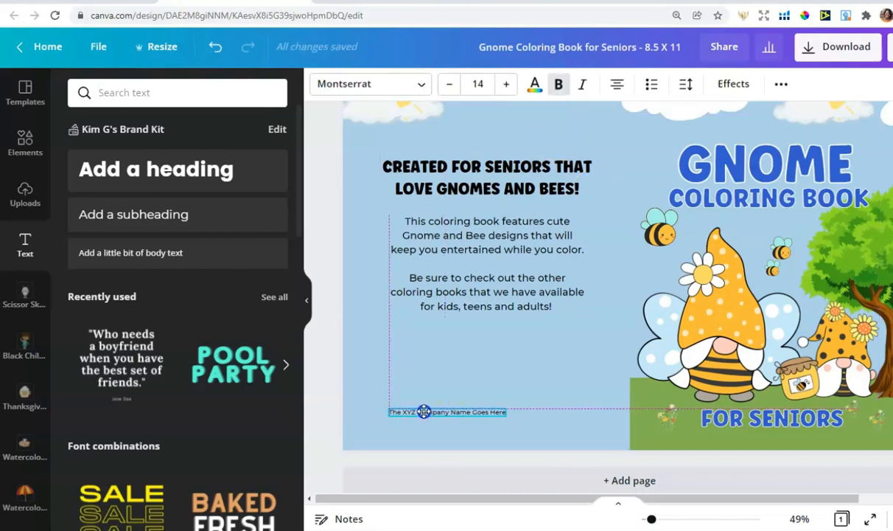
left_click(398, 359)
Step: Search the elements for "logo" and add the green circular leaf logo to the cover
left_click(25, 142)
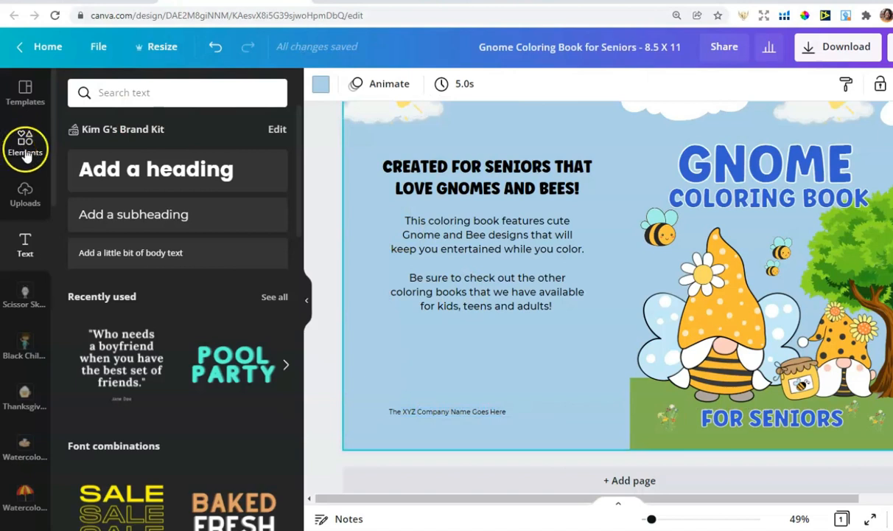
double_click(114, 94)
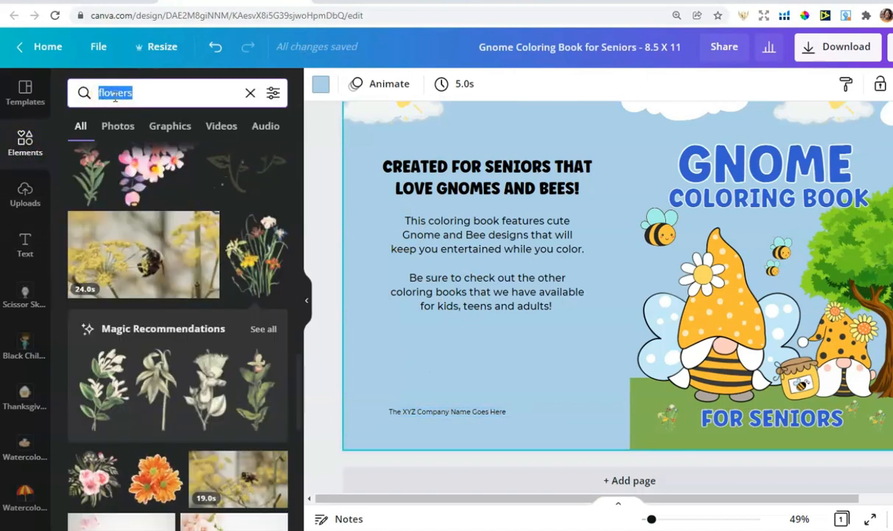
type("logo")
key("Return")
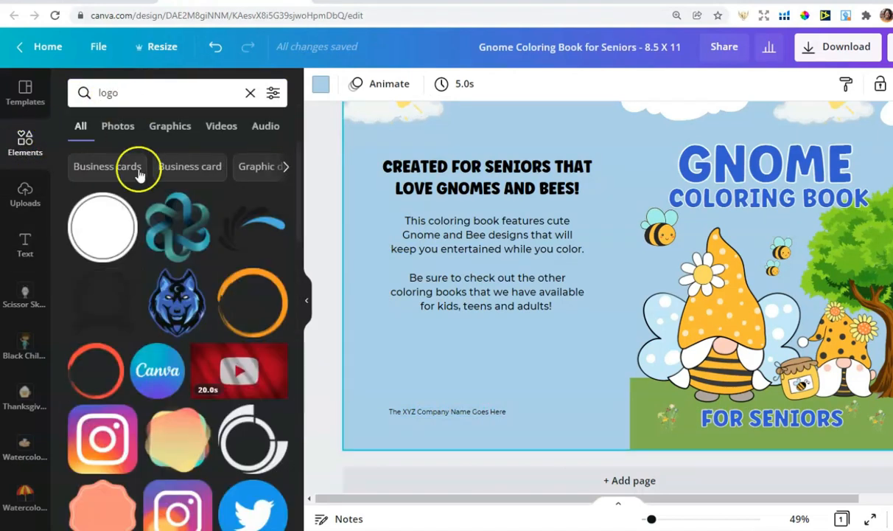
scroll(177, 273, "down", 1)
scroll(184, 271, "down", 1)
scroll(199, 280, "down", 1)
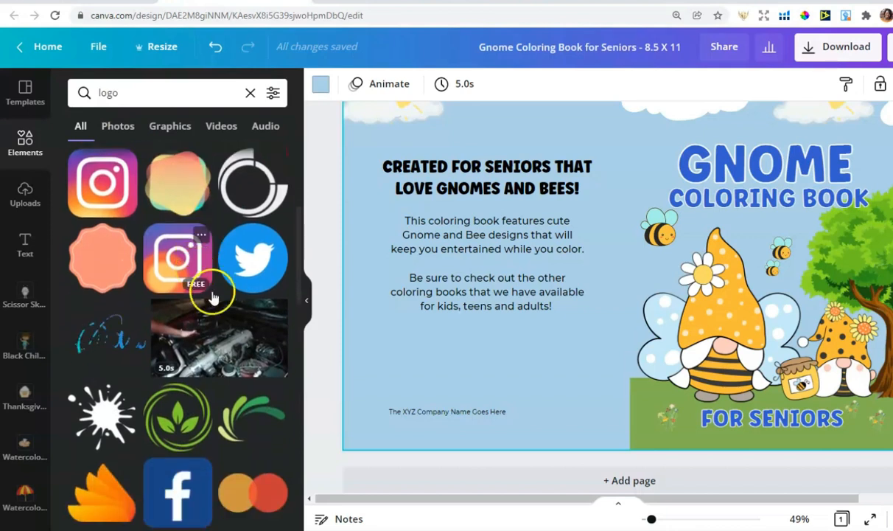
left_click(176, 427)
Step: Shrink the leaf logo to a small icon left of the company name, and shift the name and logo slightly right
left_click_drag(552, 190, 564, 313)
left_click_drag(575, 361, 384, 445)
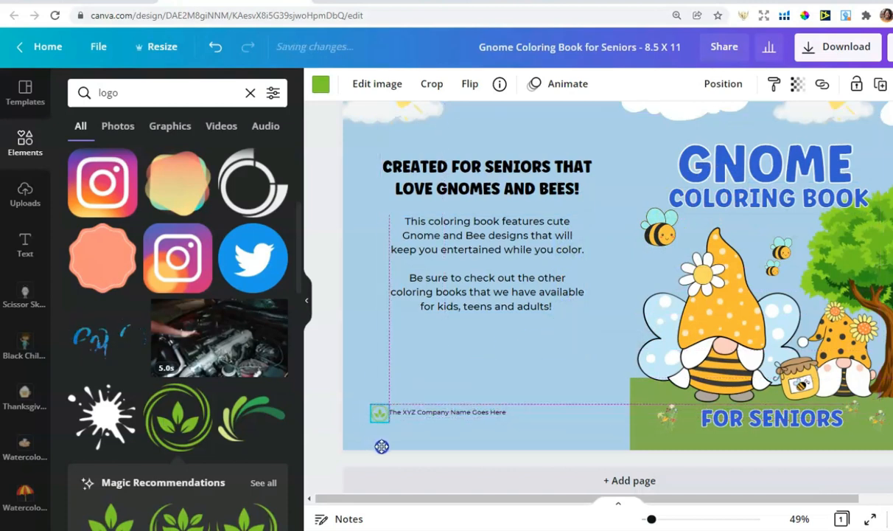
left_click_drag(447, 411, 467, 413)
left_click_drag(380, 411, 391, 414)
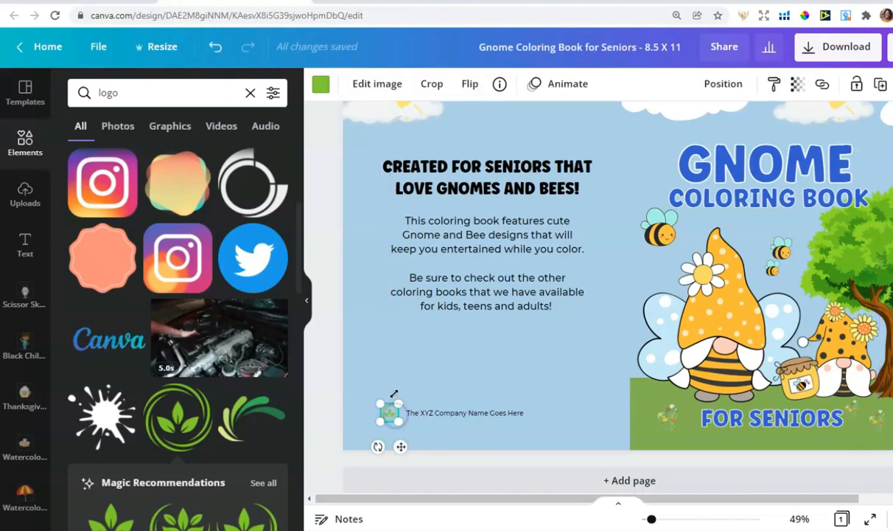
Step: Change the leaf logo's color from green to white
left_click(321, 84)
left_click(233, 194)
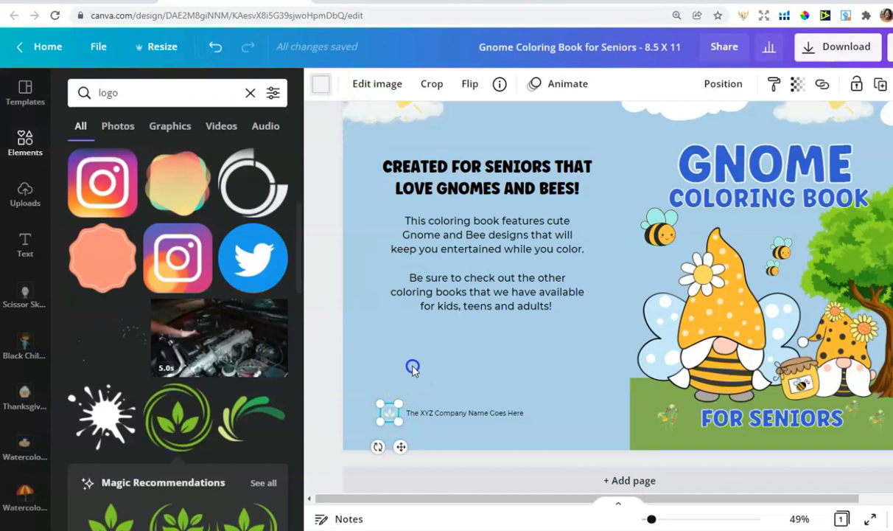
Step: Nudge the company name slightly closer to the leaf logo, and set the back-cover description's font size to 24
left_click_drag(478, 420, 476, 414)
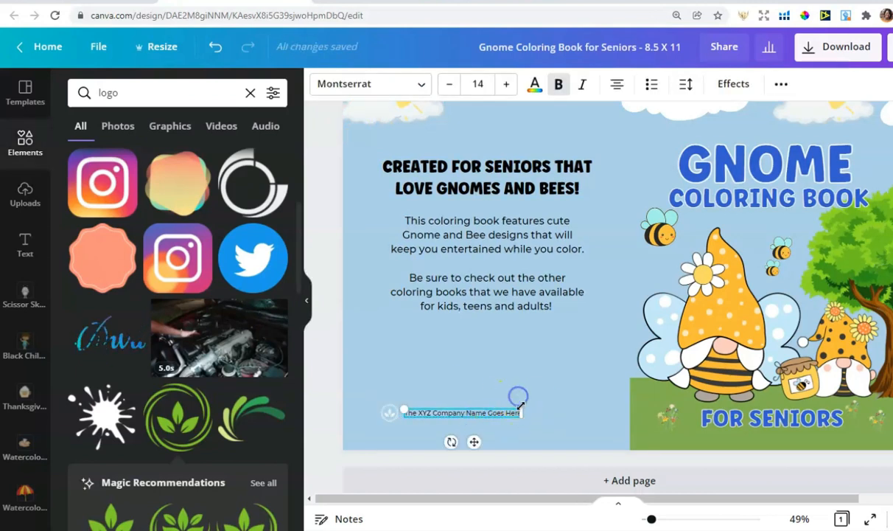
left_click(516, 307)
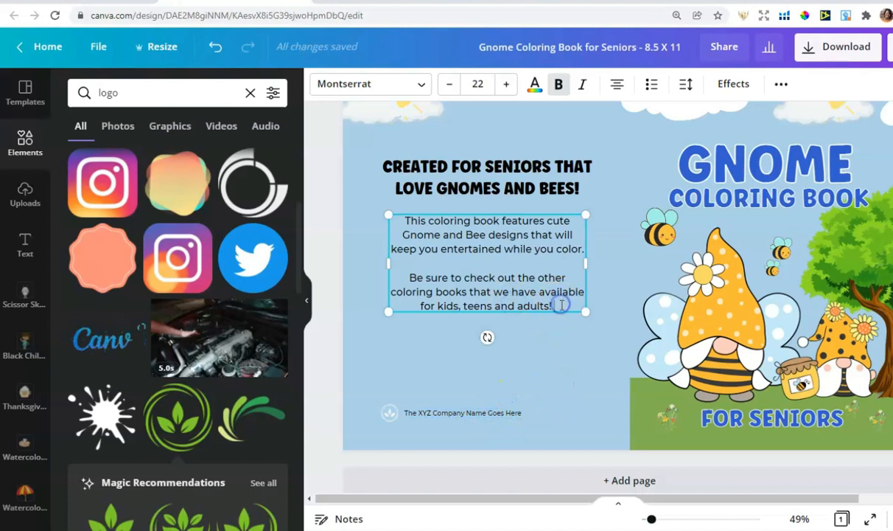
left_click_drag(558, 306, 412, 218)
left_click(505, 86)
left_click(505, 86)
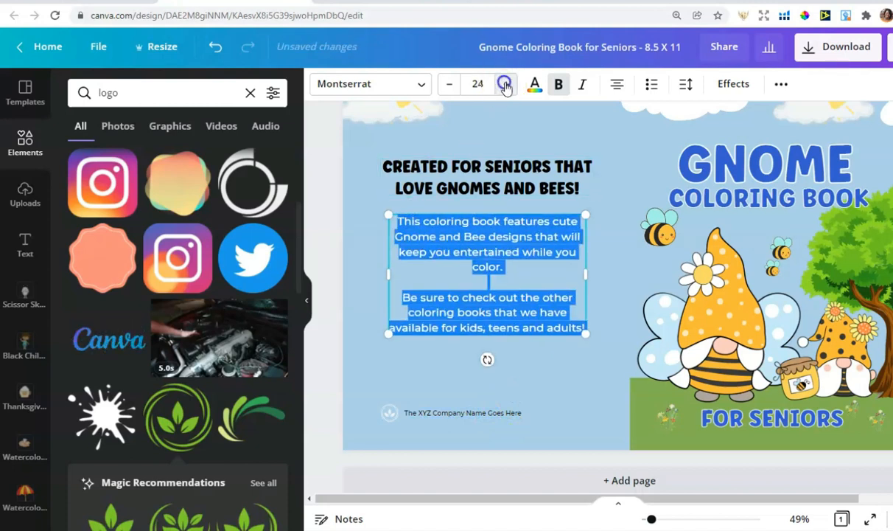
Step: Enlarge the back-cover heading's font size and move the description down below the heading
left_click(338, 263)
left_click(468, 264)
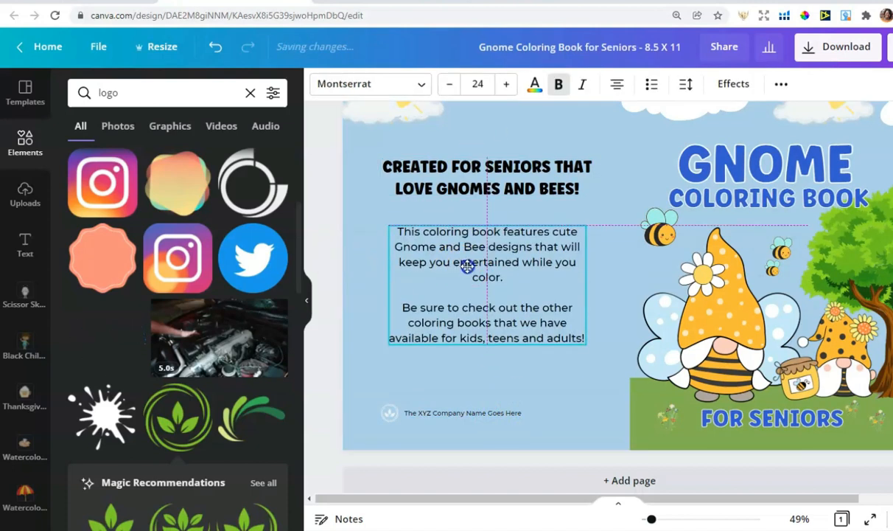
left_click(488, 183)
left_click(487, 181)
left_click(477, 84)
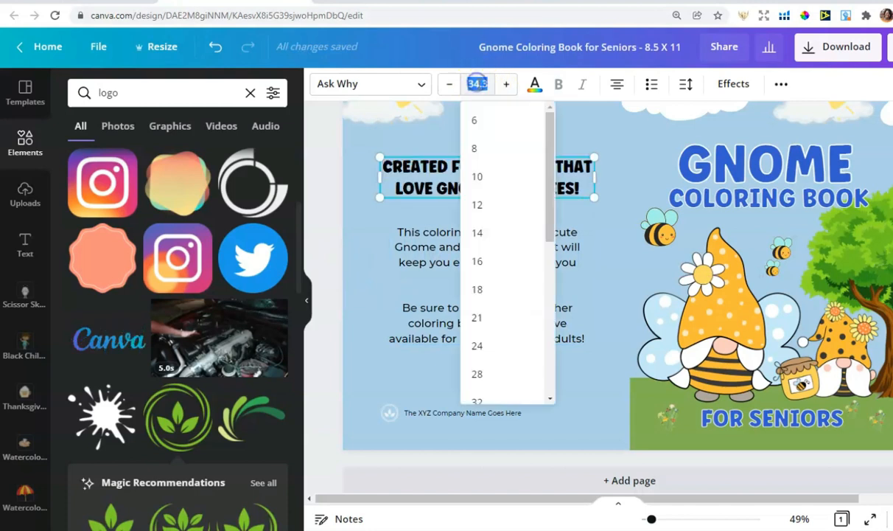
key("Return")
left_click(347, 232)
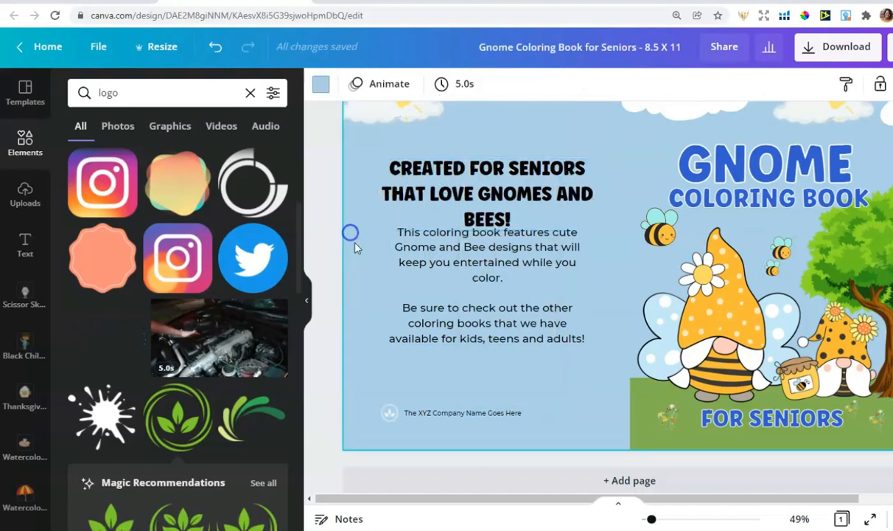
left_click(451, 279)
left_click(359, 261)
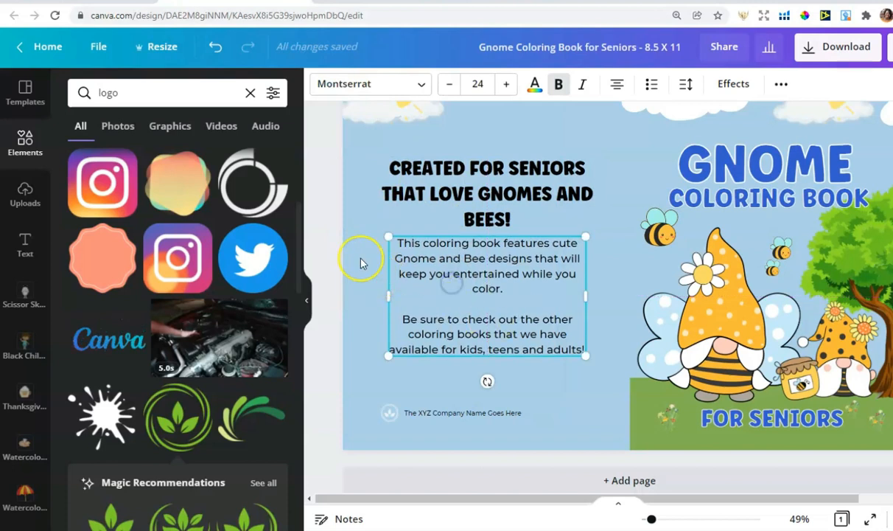
Step: Search the elements for "tree limb with bees"
scroll(413, 250, "up", 1)
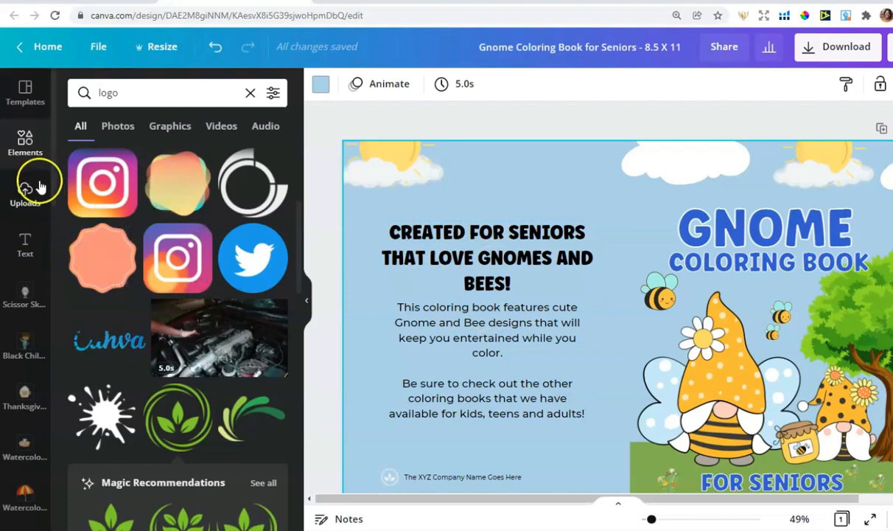
left_click(27, 153)
left_click(120, 91)
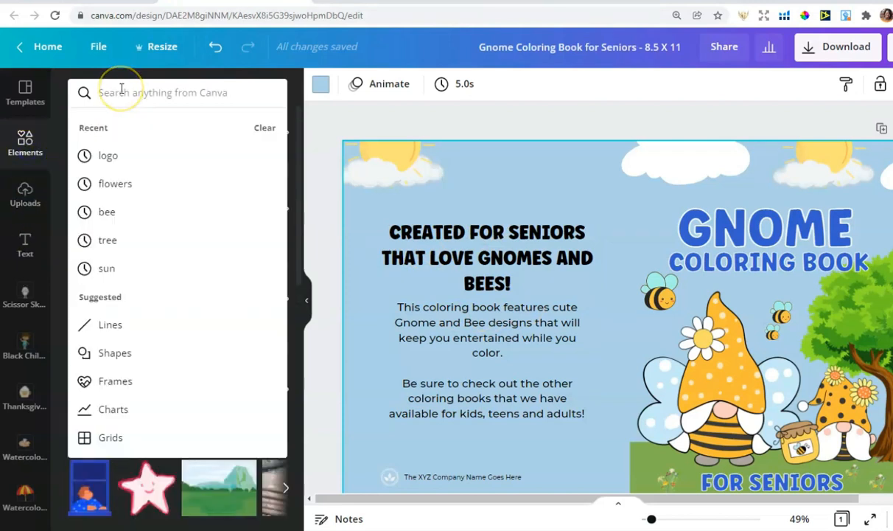
type("tree")
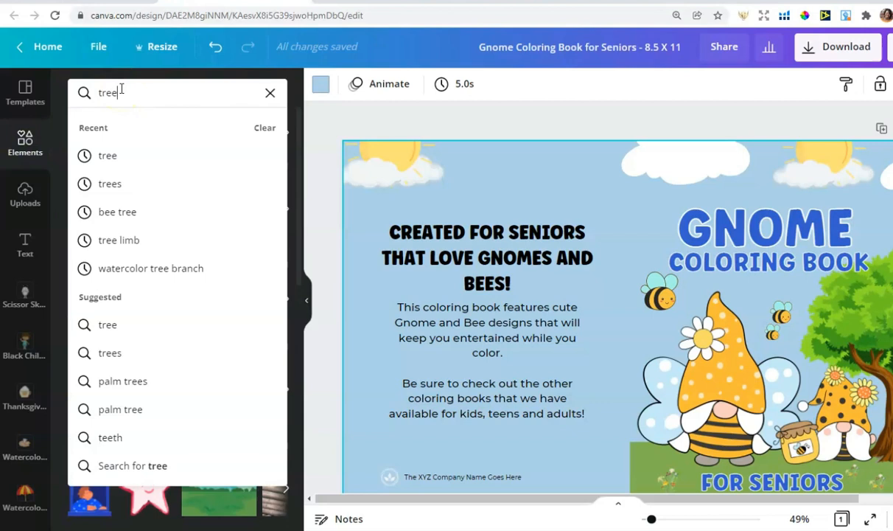
type(" limb with bees")
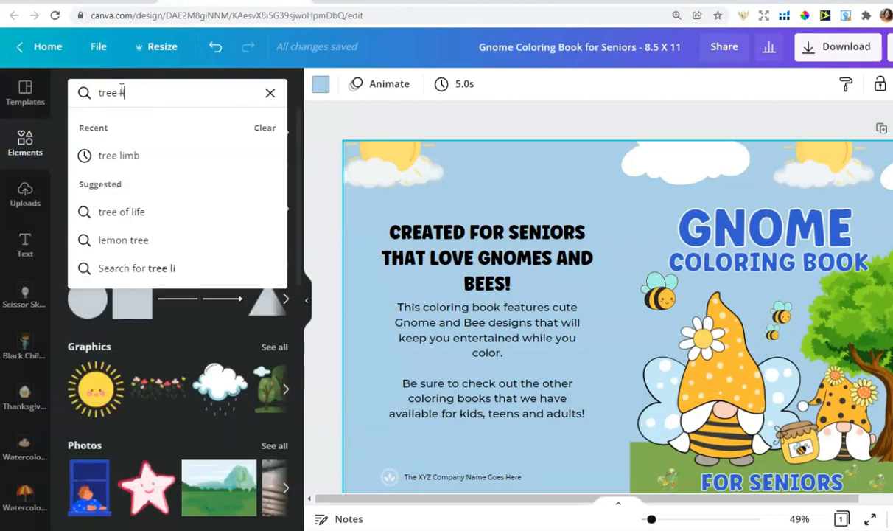
key("Return")
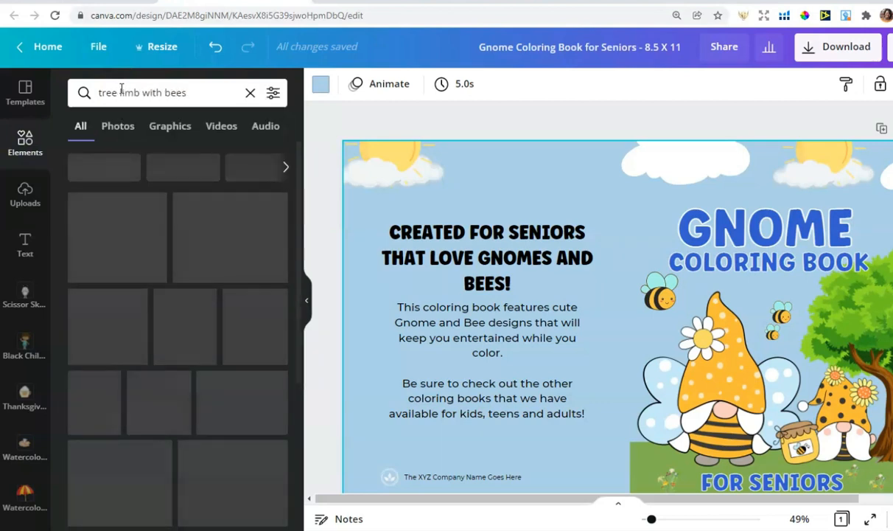
Step: Search the elements for "tree limb honey" instead
double_click(174, 93)
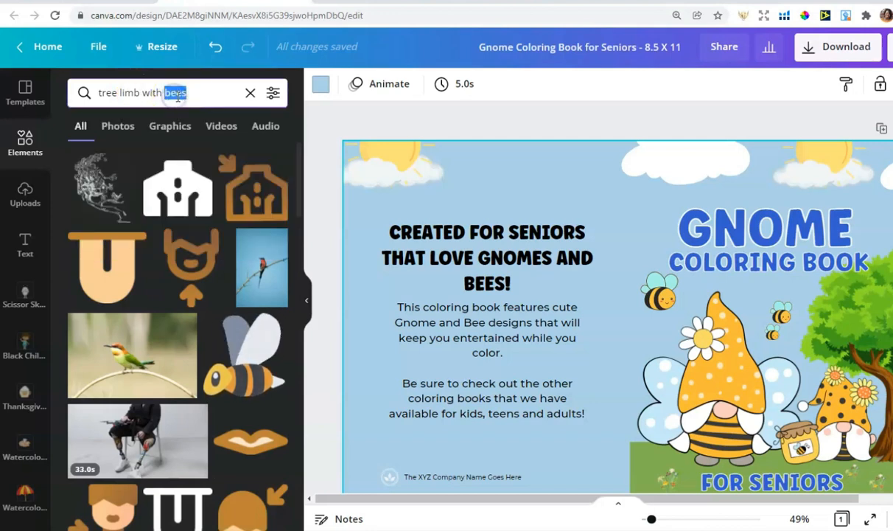
key("BackSpace")
key("BackSpace")
key("BackSpace")
key("BackSpace")
key("BackSpace")
key("BackSpace")
type("honey")
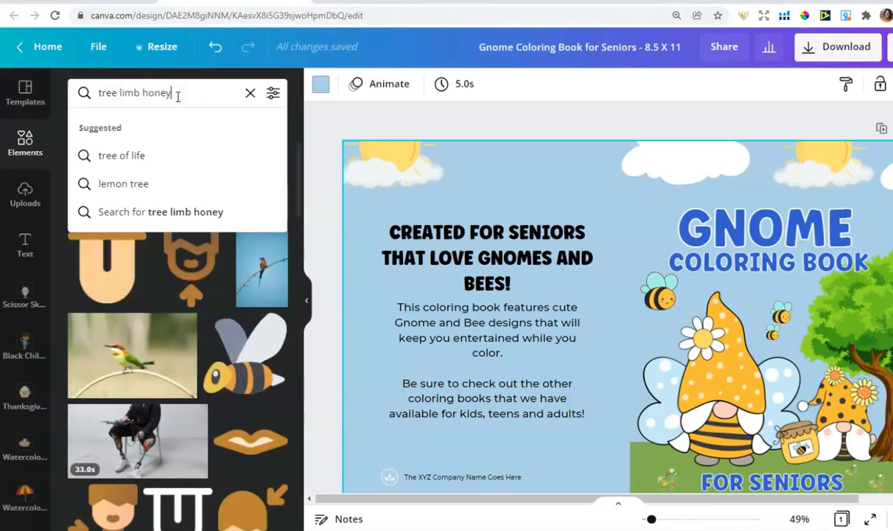
key("Return")
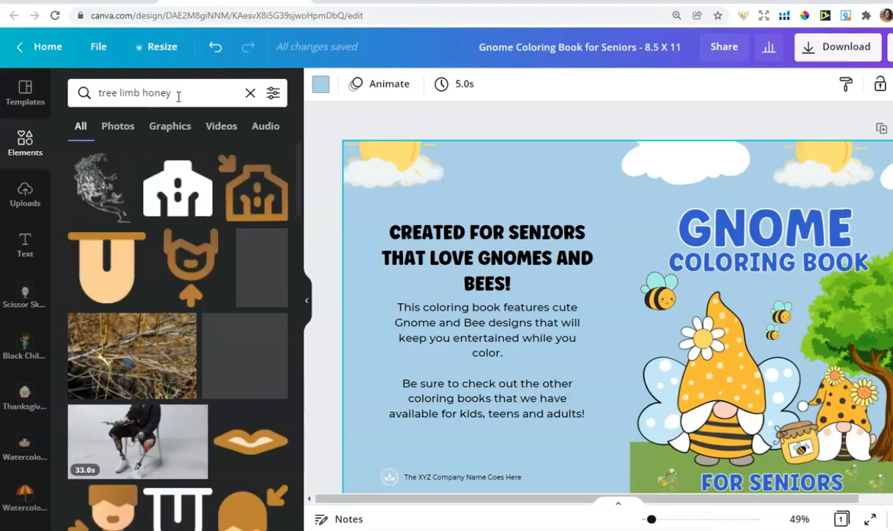
double_click(155, 90)
key("BackSpace")
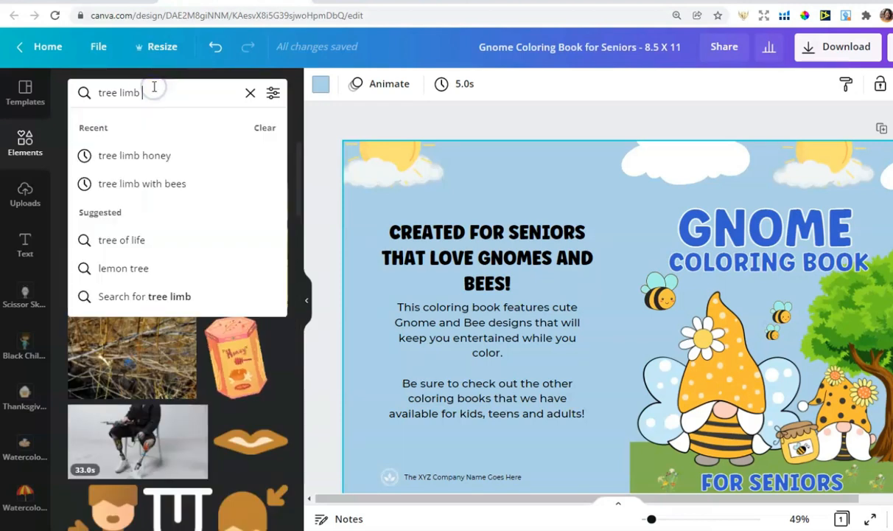
key("BackSpace")
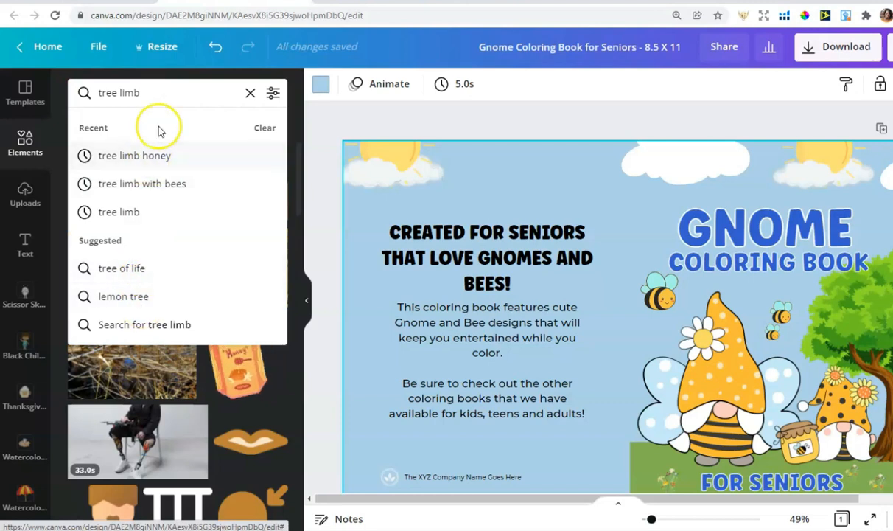
left_click(146, 154)
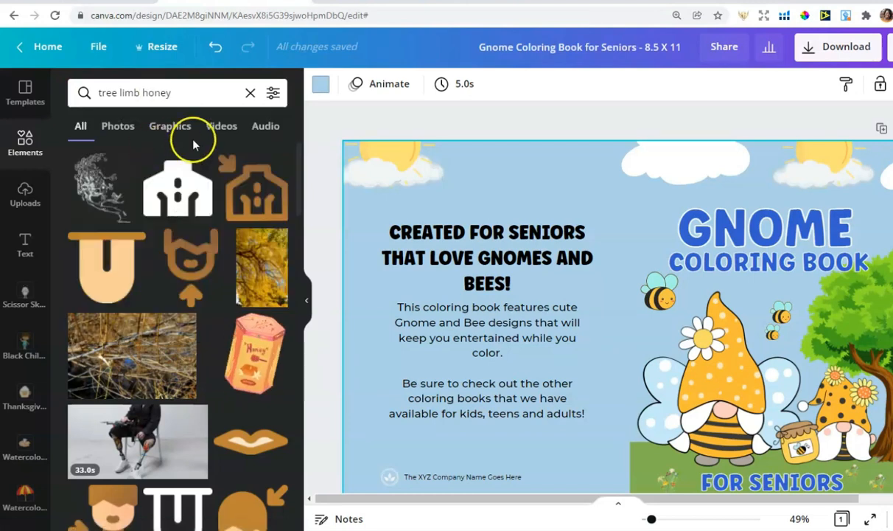
Step: Add the beehive branch from the recently used elements, shrink it and place it at the back-cover heading's left side
left_click(249, 92)
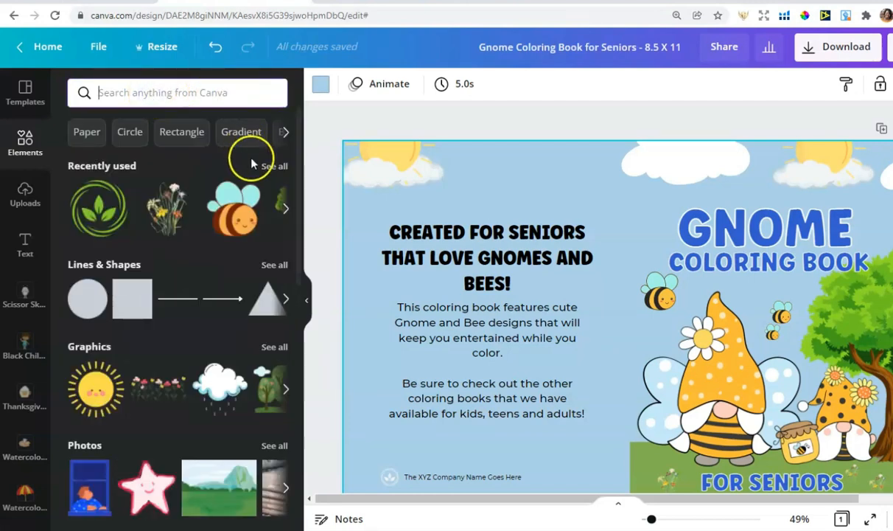
left_click(272, 167)
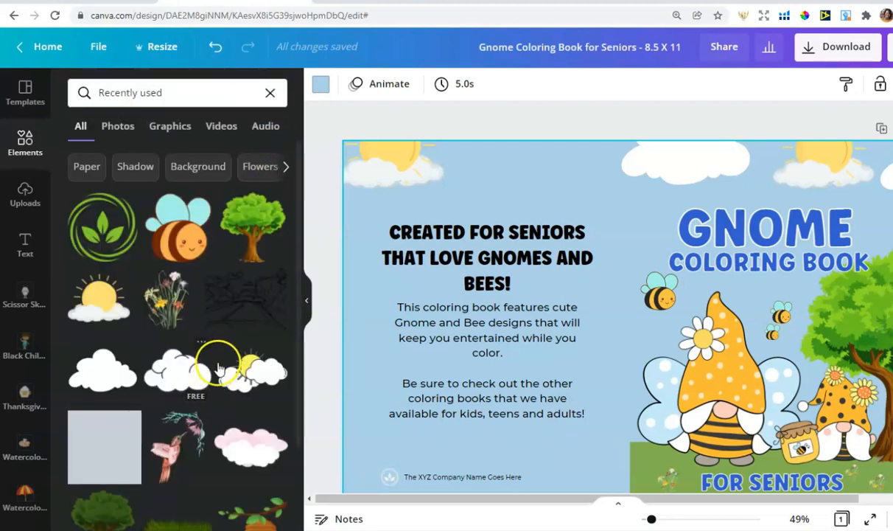
scroll(236, 317, "down", 2)
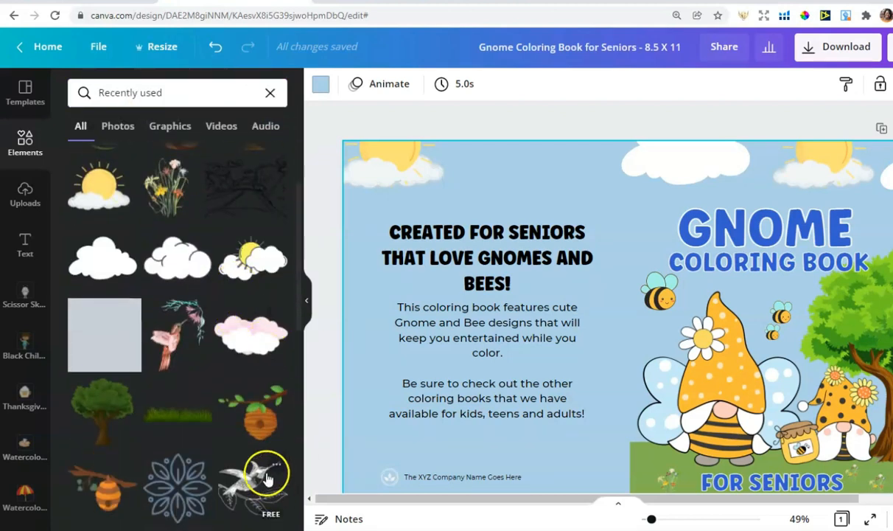
left_click_drag(267, 413, 598, 322)
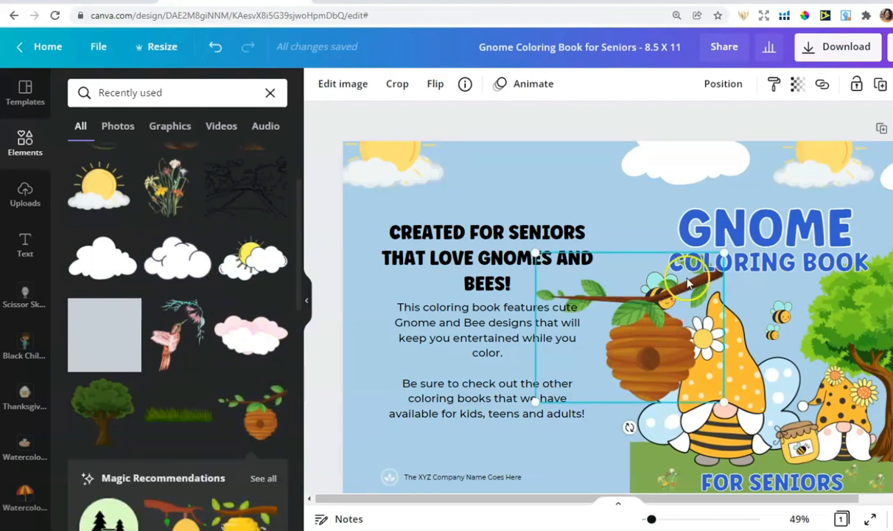
left_click_drag(724, 253, 657, 306)
left_click_drag(628, 365, 415, 256)
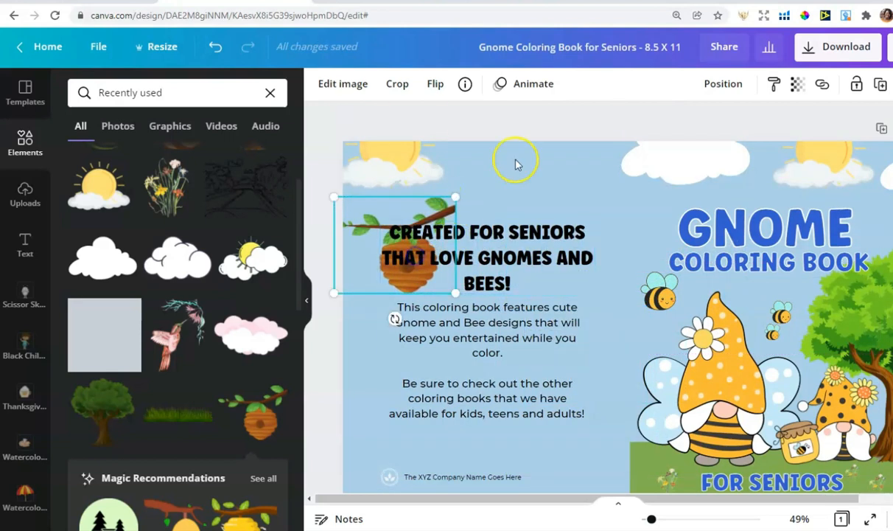
left_click_drag(354, 231, 349, 250)
Step: Flip the beehive branch horizontally, shrink it further and place it at the back cover's left edge beside the heading
left_click(435, 83)
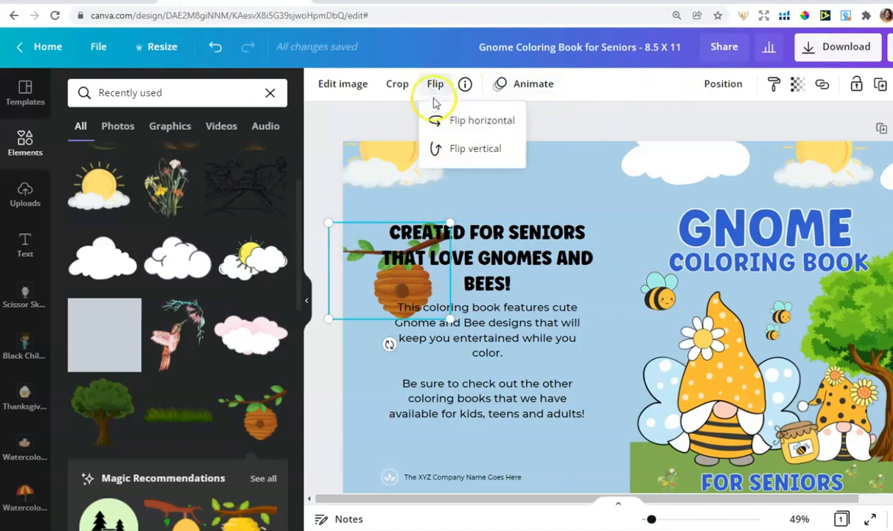
left_click(460, 123)
left_click_drag(350, 255, 356, 230)
left_click_drag(454, 292, 414, 261)
left_click(486, 199)
left_click_drag(362, 222, 357, 241)
left_click(454, 189)
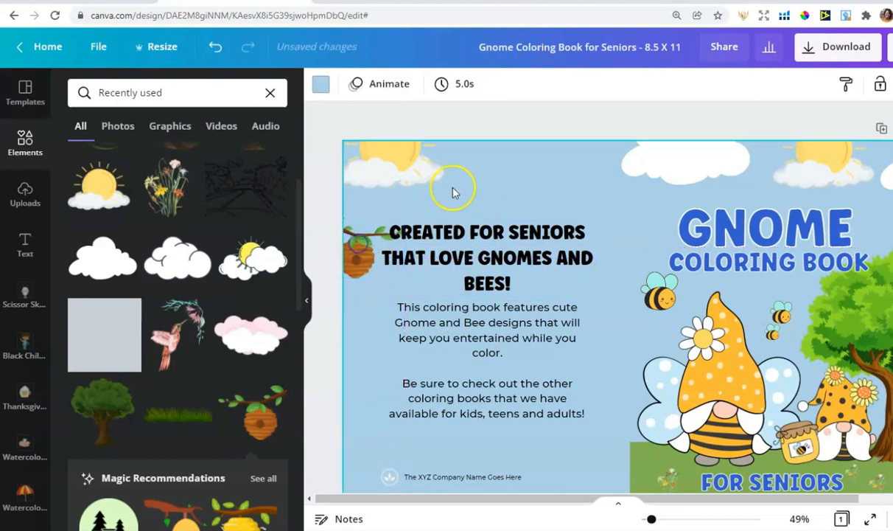
Step: Delete the beehive branch from the back cover
left_click(337, 230)
key("Delete")
Step: Move the back-cover heading slightly up and the description slightly down to widen the gap between them
left_click_drag(463, 265, 458, 260)
left_click(473, 367)
left_click_drag(472, 367, 470, 377)
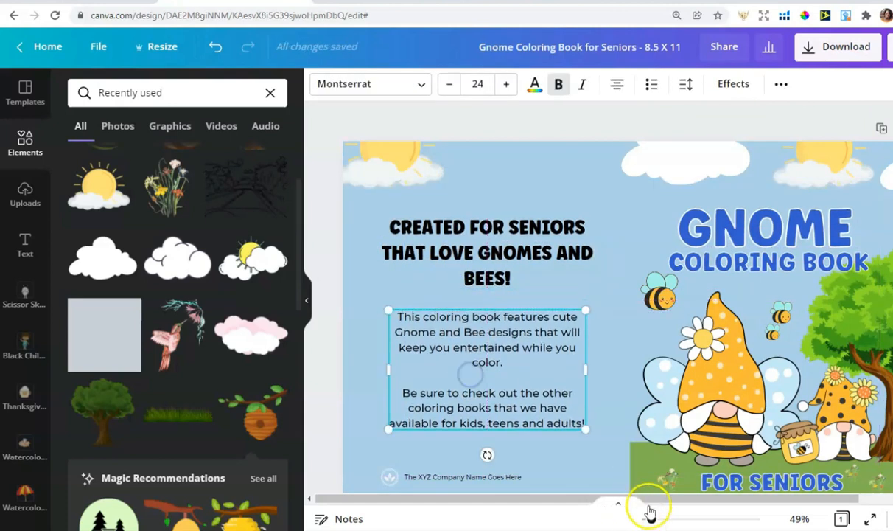
Step: Show the whole cover at 41% zoom and examine the overall layout
left_click(699, 493)
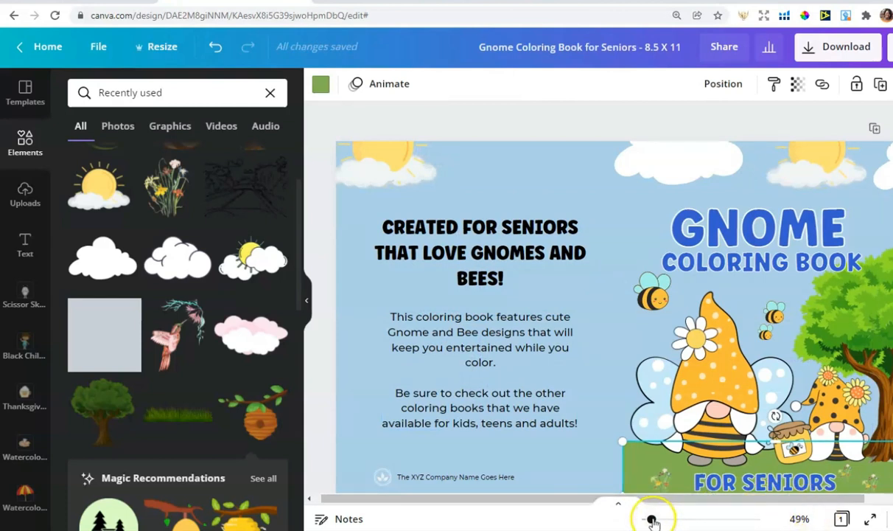
left_click_drag(652, 520, 650, 520)
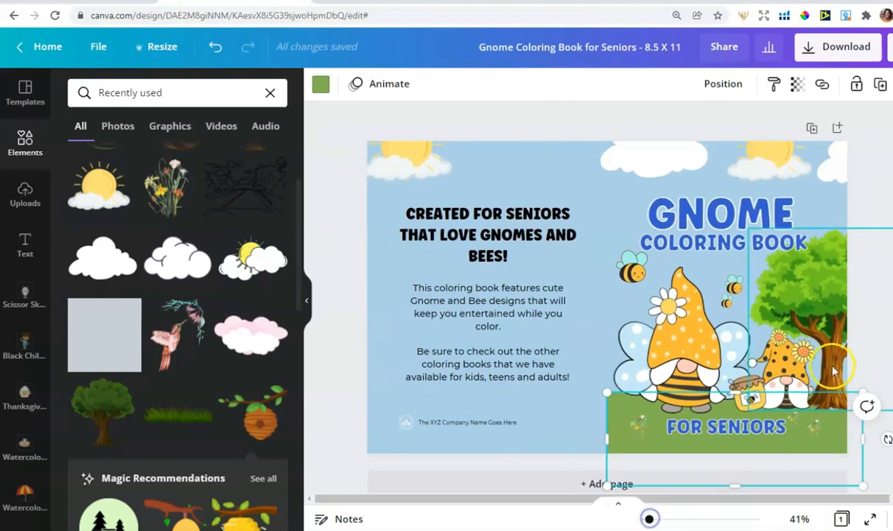
left_click(879, 321)
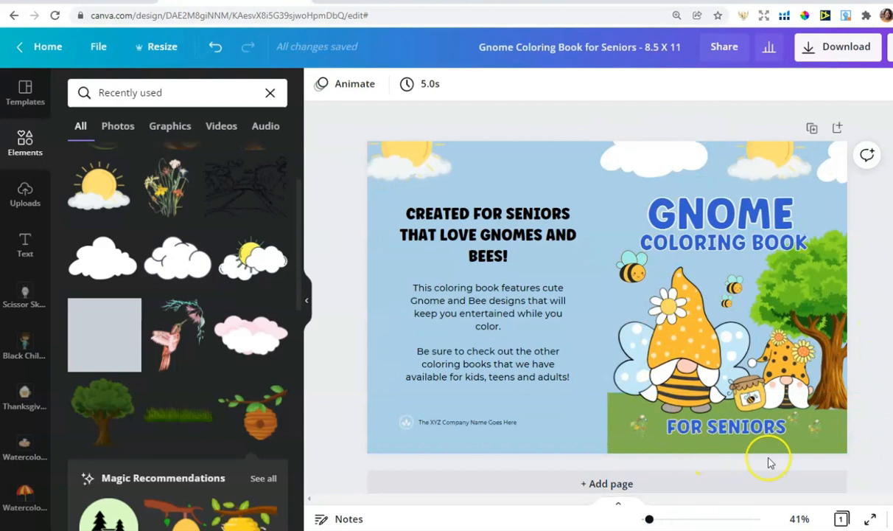
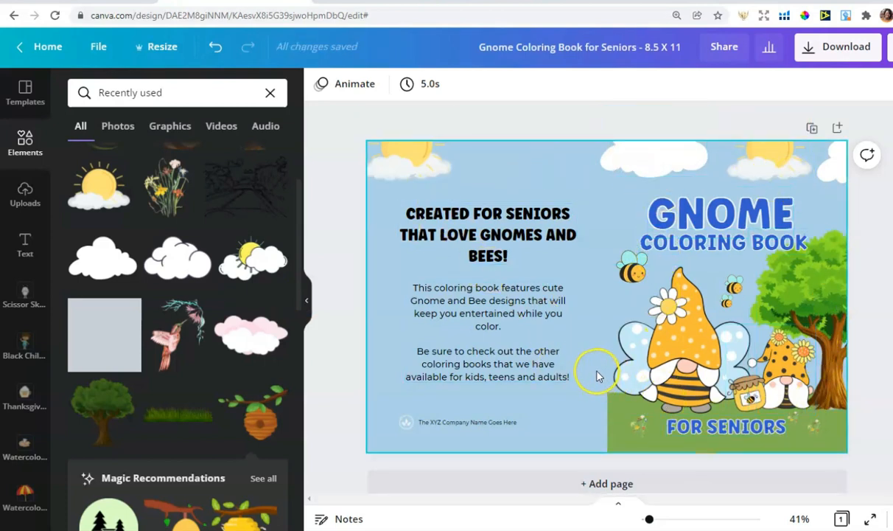
Step: Switch to the Bookow resources page, open the KDP Cover Template Generator and look over its form and sample templates
left_click(516, 1)
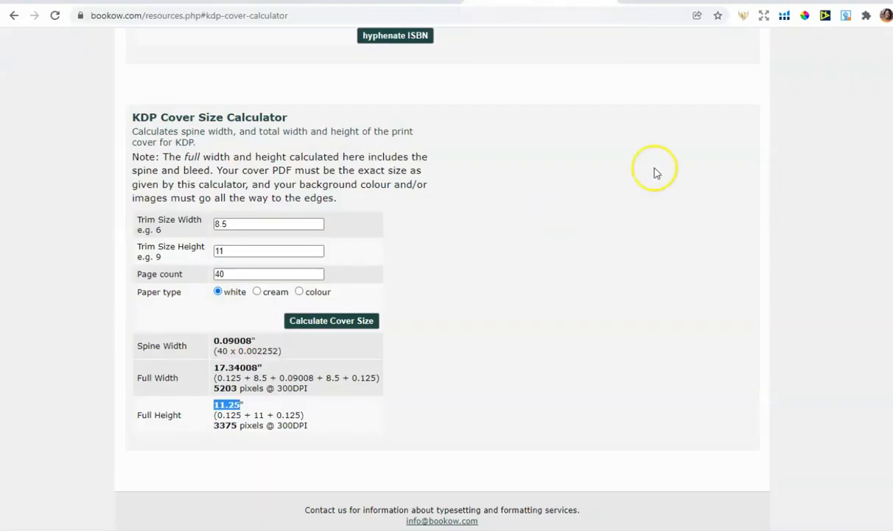
scroll(442, 266, "up", 20)
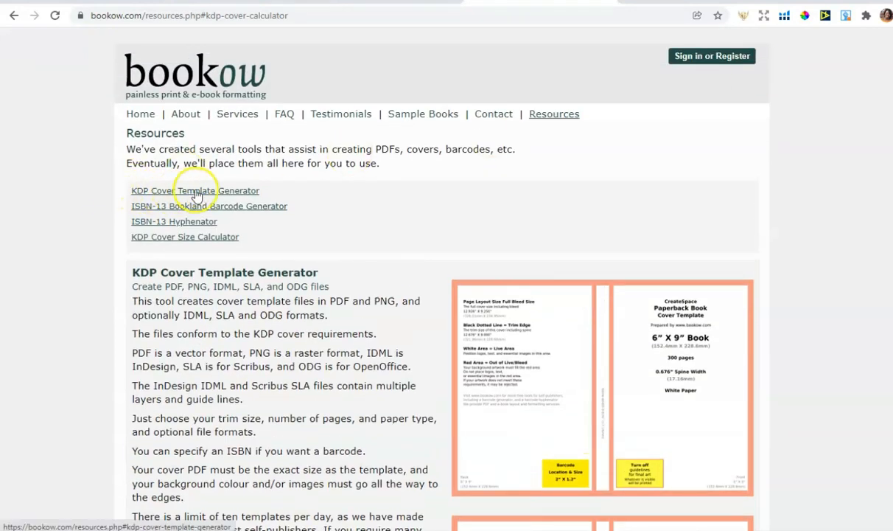
left_click(221, 189)
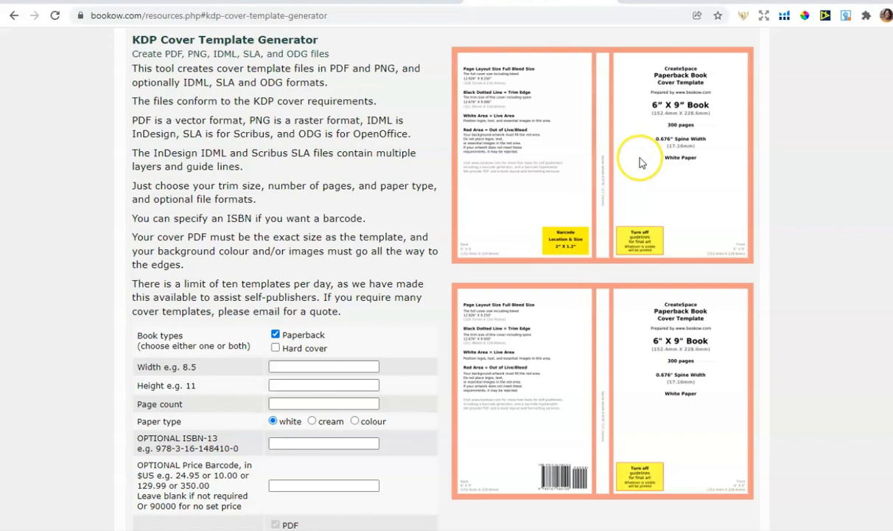
scroll(278, 302, "down", 1)
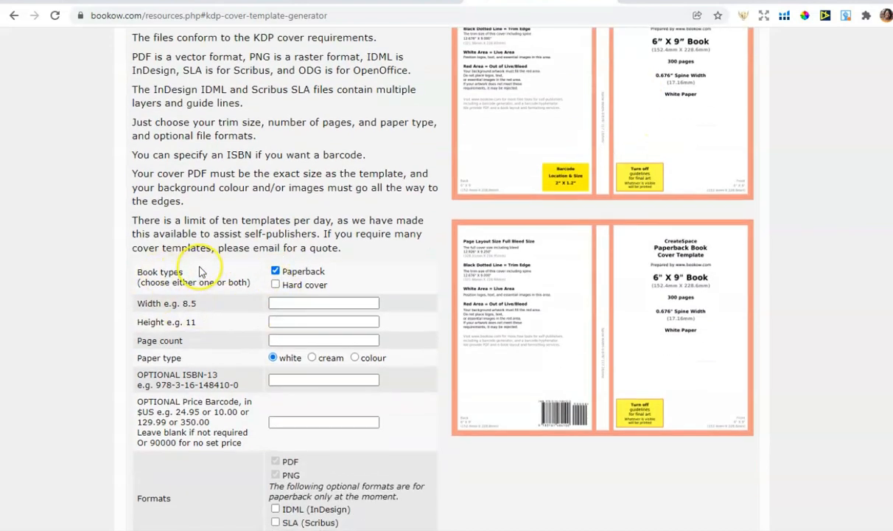
scroll(184, 251, "up", 2)
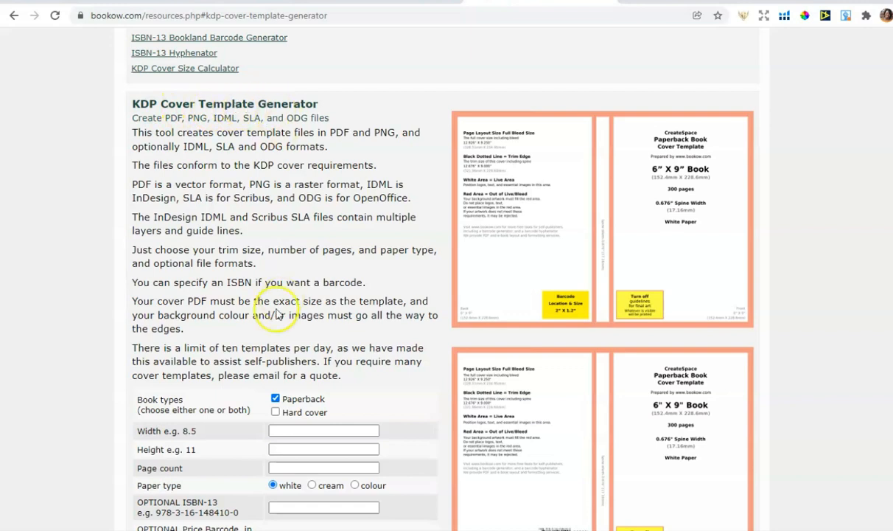
Step: Fill in the cover template form for a paperback with width 8.5, height 11 and page count 40
scroll(279, 314, "down", 2)
left_click(299, 302)
type("8.5")
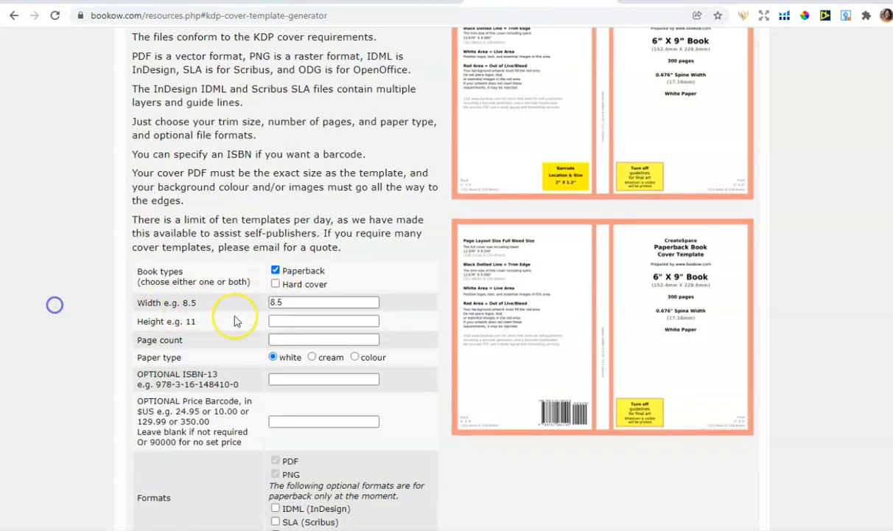
left_click(279, 322)
type("11")
left_click(39, 332)
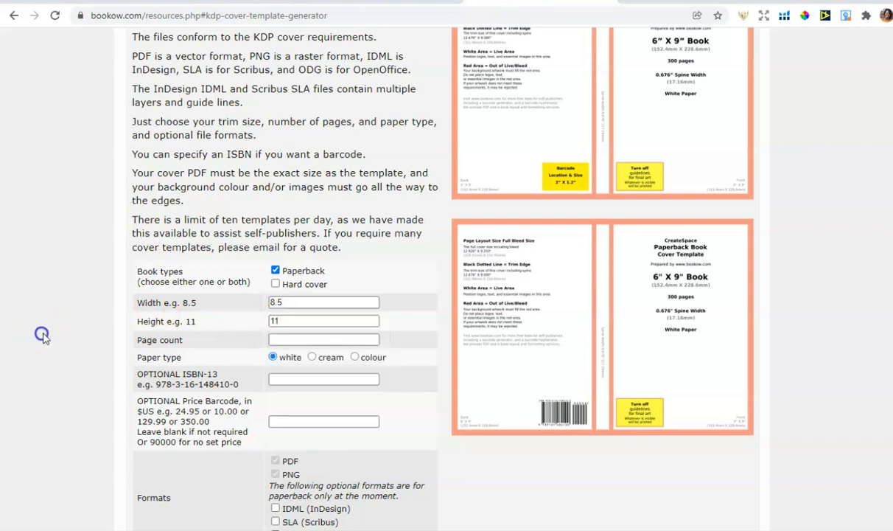
left_click(288, 341)
type("40")
key("Return")
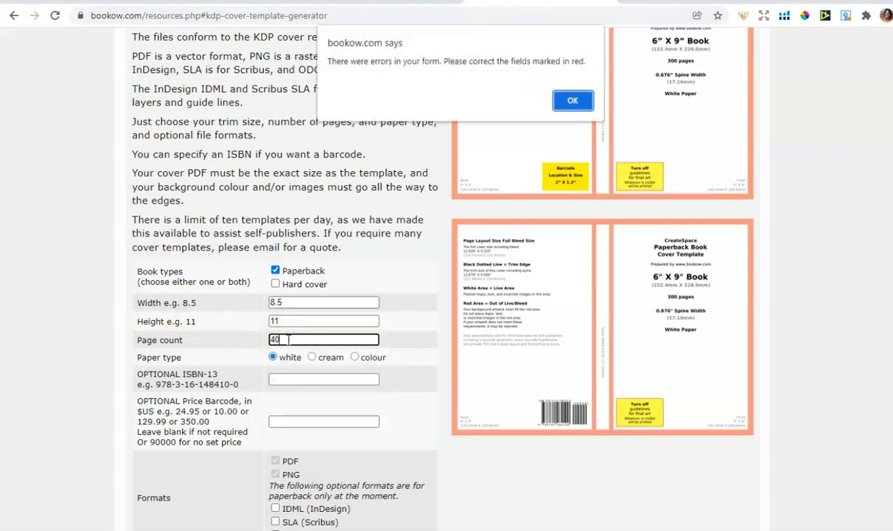
left_click(568, 107)
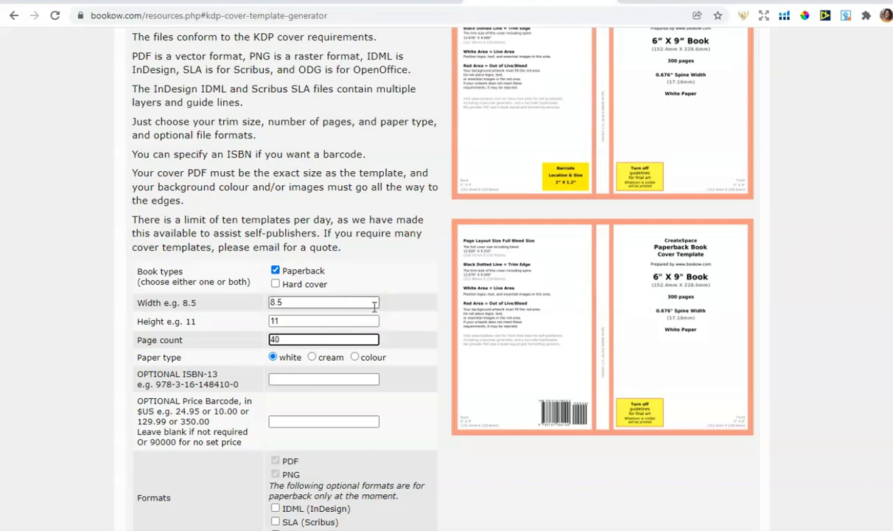
Step: Enter the e-mail address in both fields, consent to e-mail and request the cover template without a donation
scroll(325, 406, "down", 3)
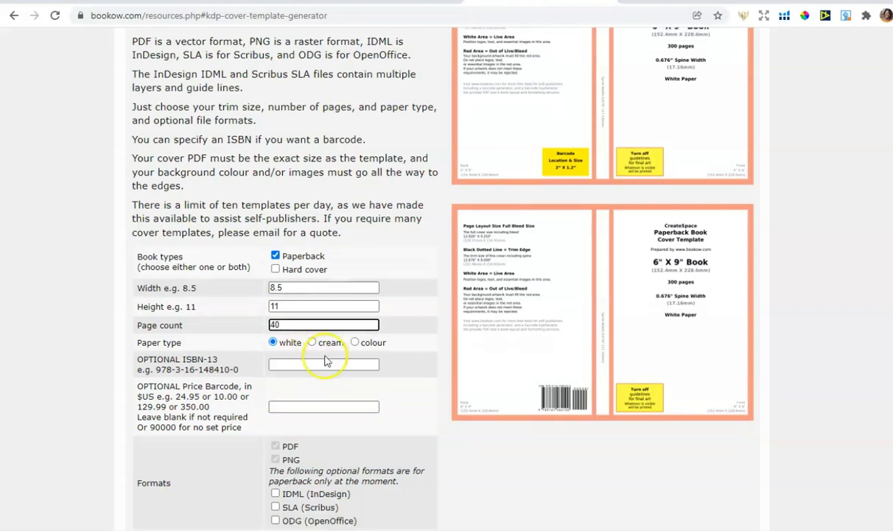
scroll(339, 303, "down", 3)
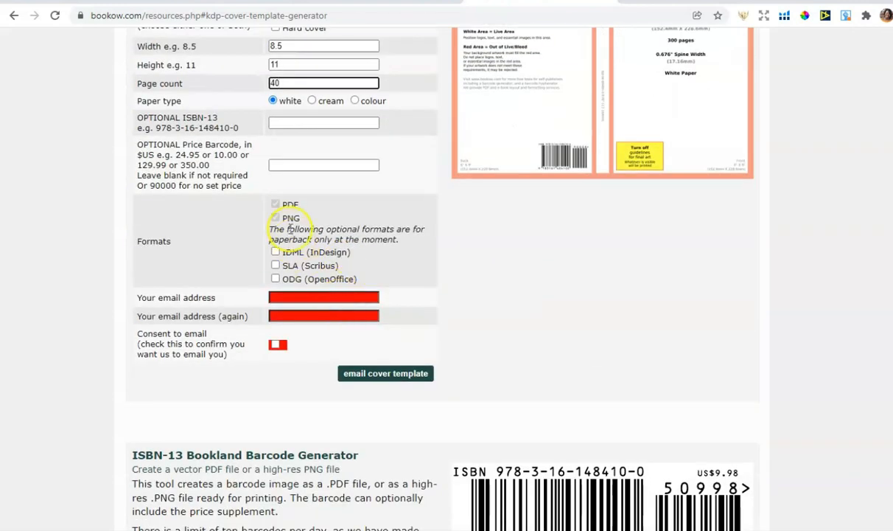
left_click(293, 297)
left_click(318, 320)
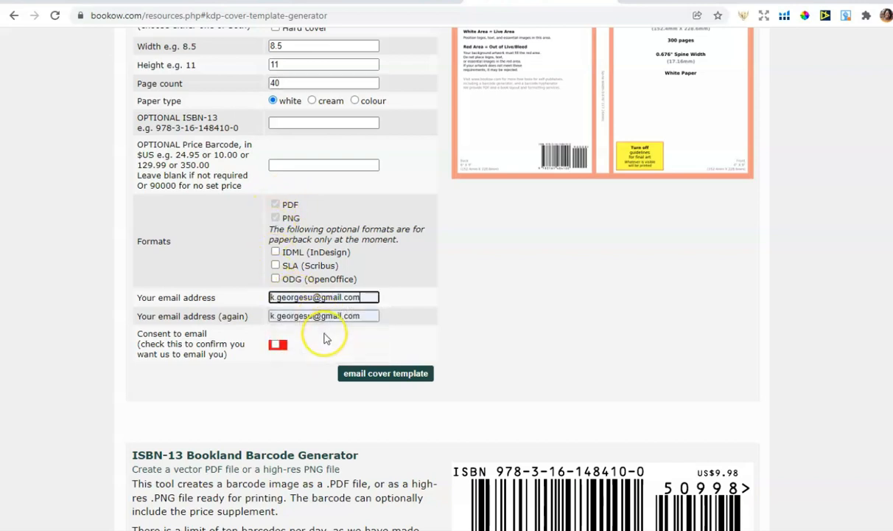
left_click(275, 344)
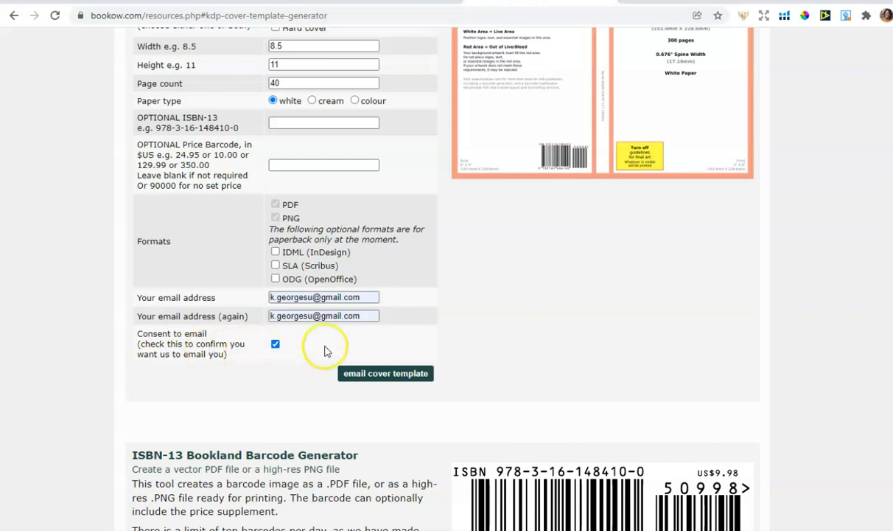
left_click(355, 373)
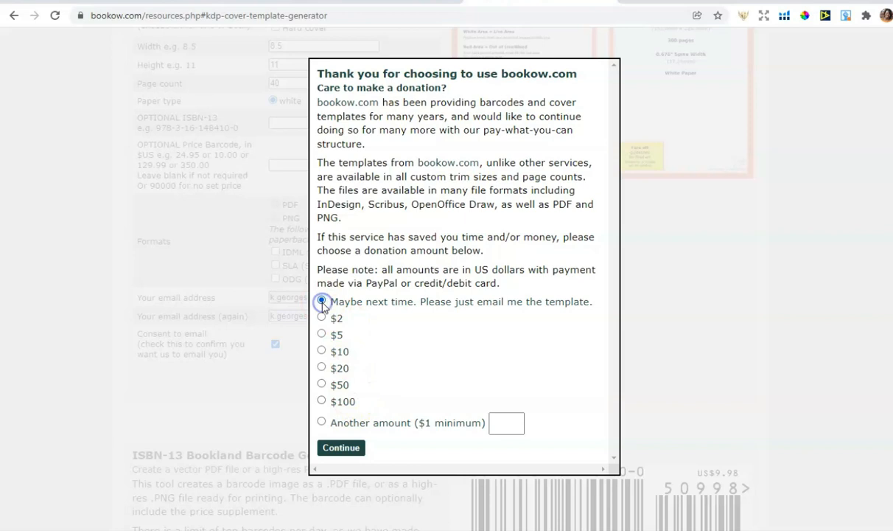
left_click(339, 448)
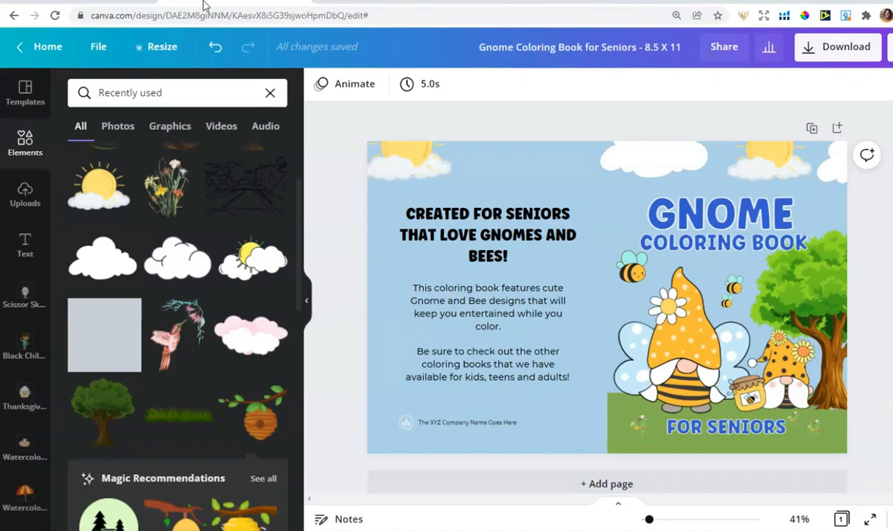
Step: Switch to Canva, search the uploads for 8.5 X 11, try the existing cover template over the design and remove it
left_click(25, 196)
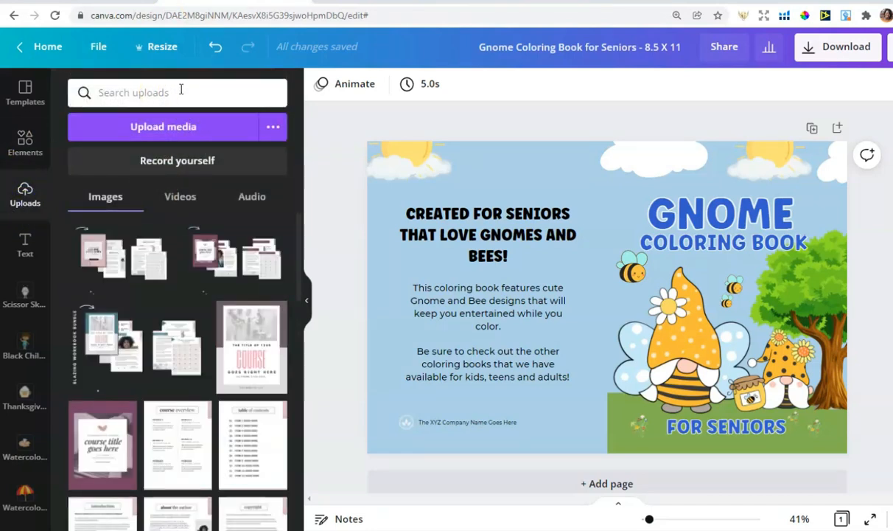
left_click(144, 96)
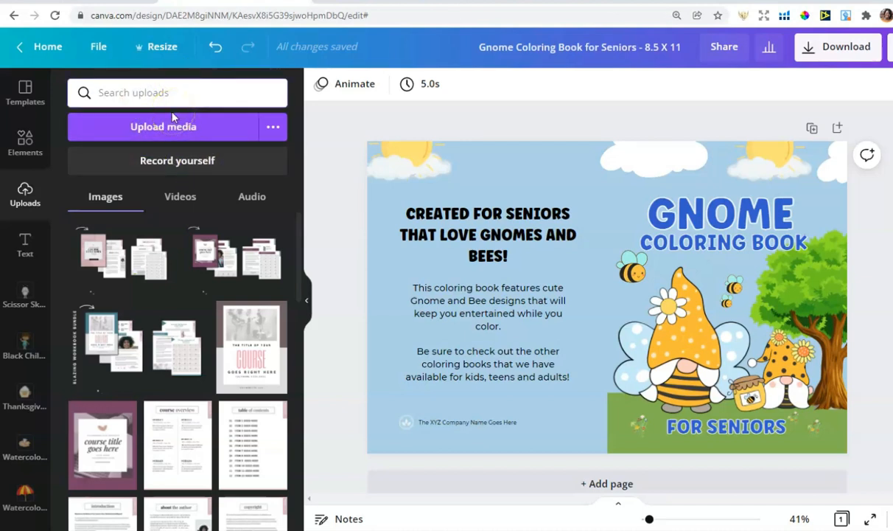
type("8")
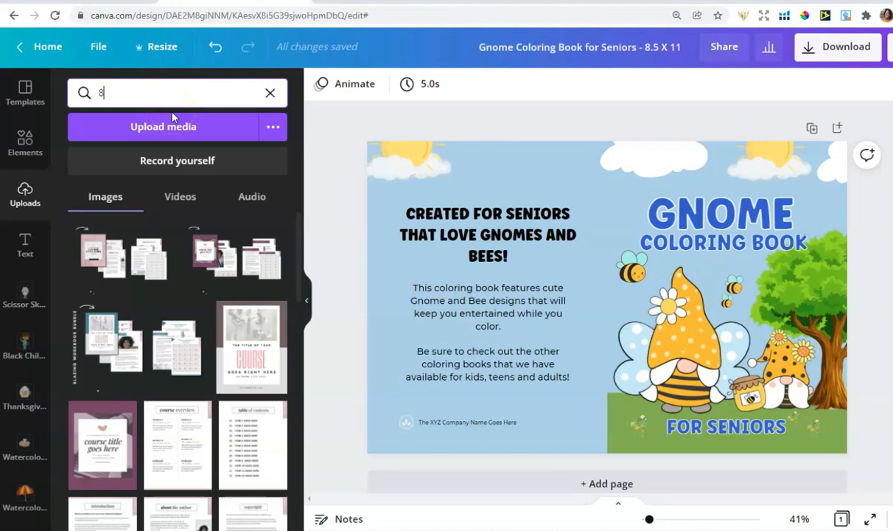
type(".5 X 11")
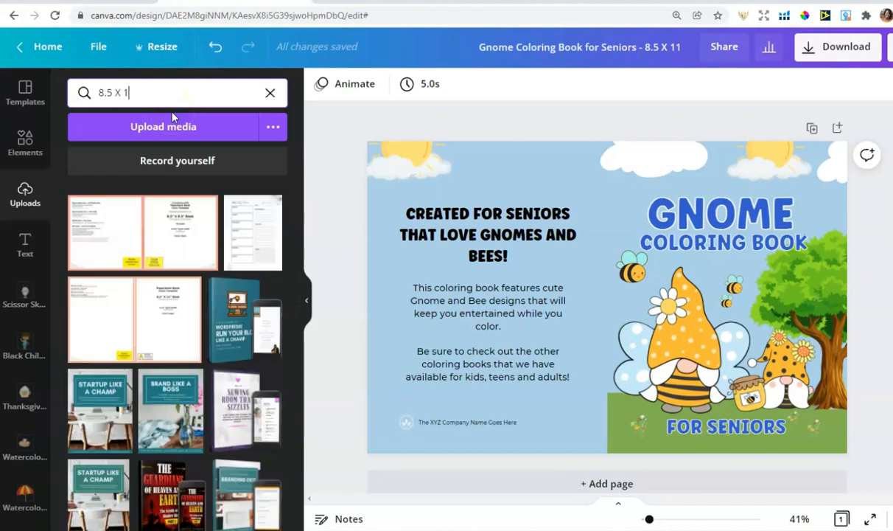
left_click(206, 280)
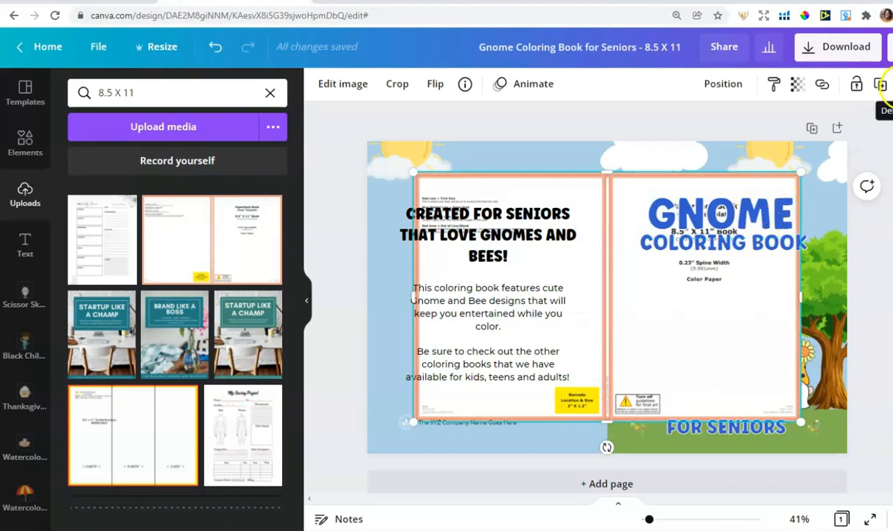
left_click(881, 83)
Step: Switch to Gmail, open the PNG attachment of the bookow.com cover template e-mail and download it
left_click(625, 3)
type("gmail")
key("Return")
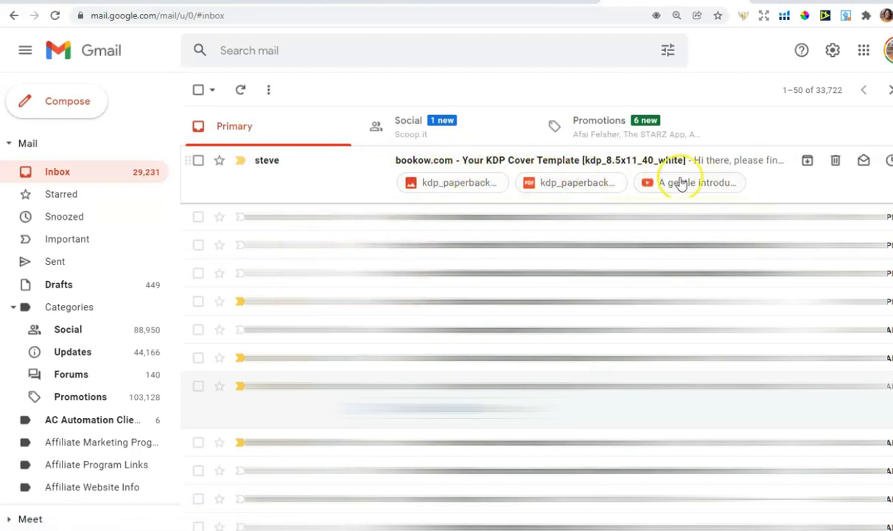
left_click(440, 185)
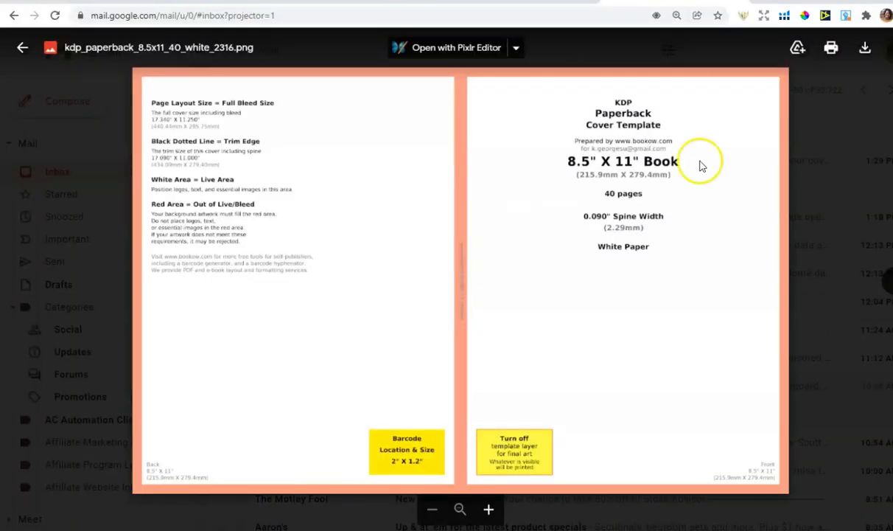
left_click(865, 48)
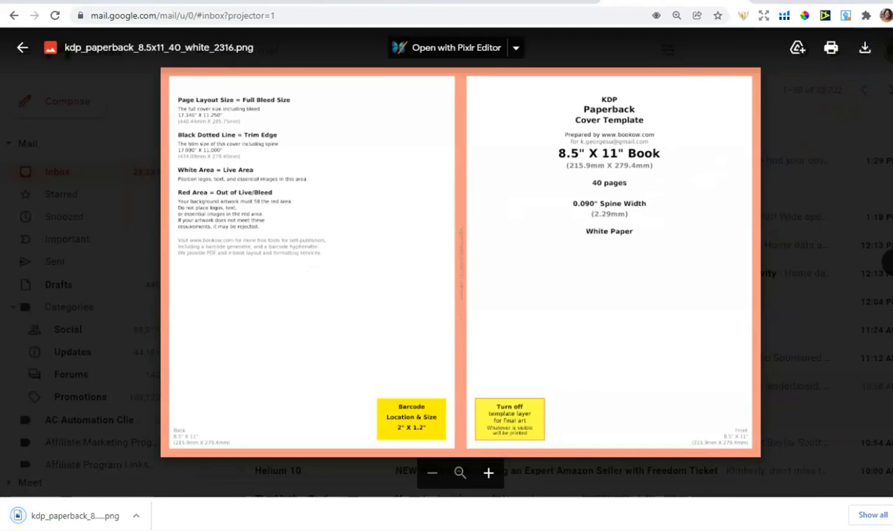
Step: Return to Canva, clear the uploads search and upload kdp_paperback_8.5x11_40_white_2316 from the Downloads folder
left_click(208, 3)
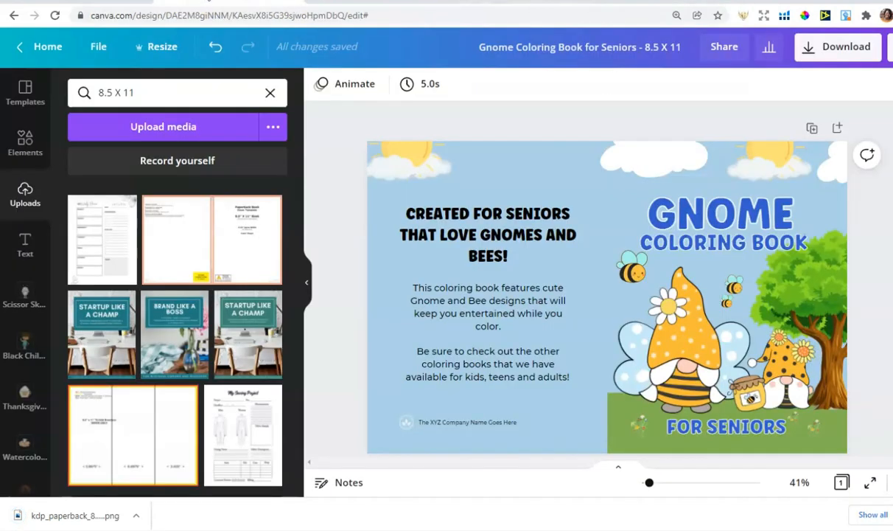
left_click(268, 93)
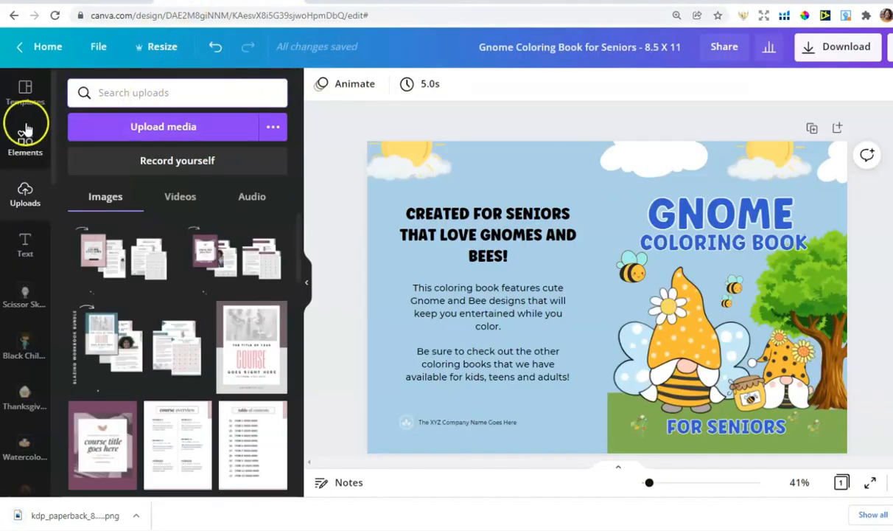
left_click(159, 127)
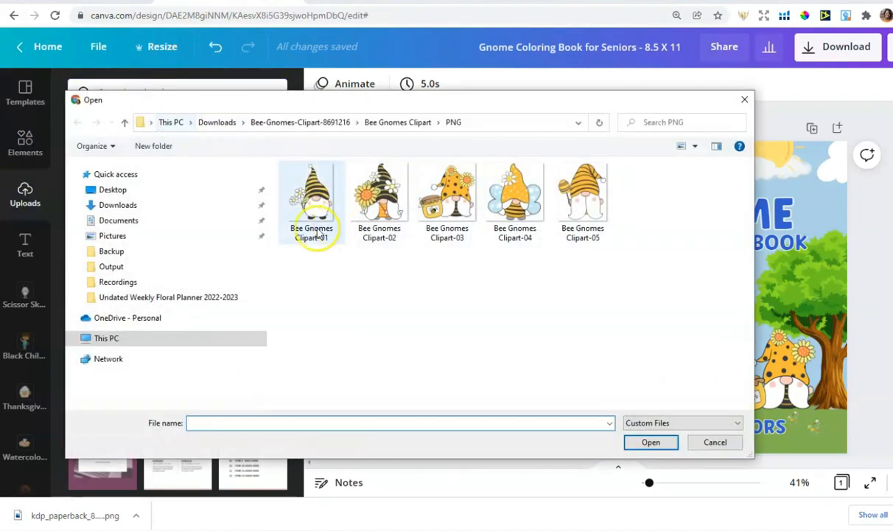
left_click(118, 204)
left_click(312, 240)
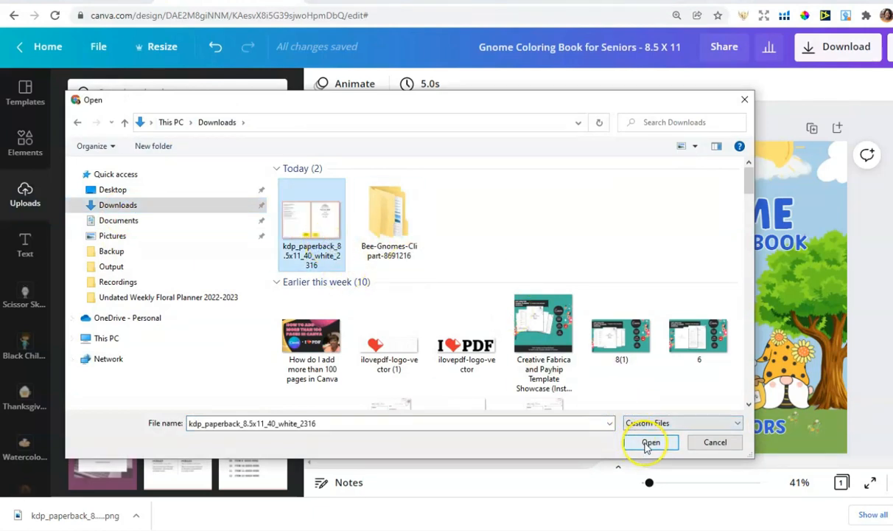
left_click(643, 441)
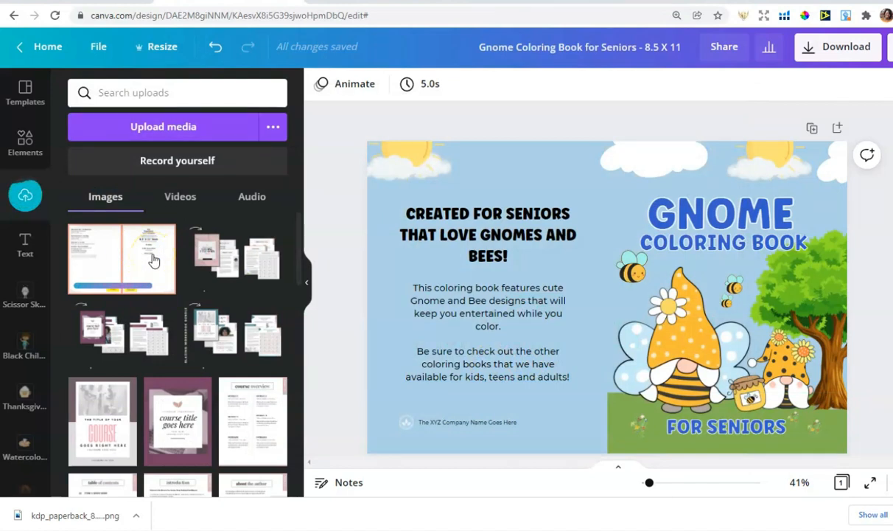
Step: Place the uploaded KDP template on the design, enlarge it to fill the whole cover and set its transparency to 67
left_click(127, 267)
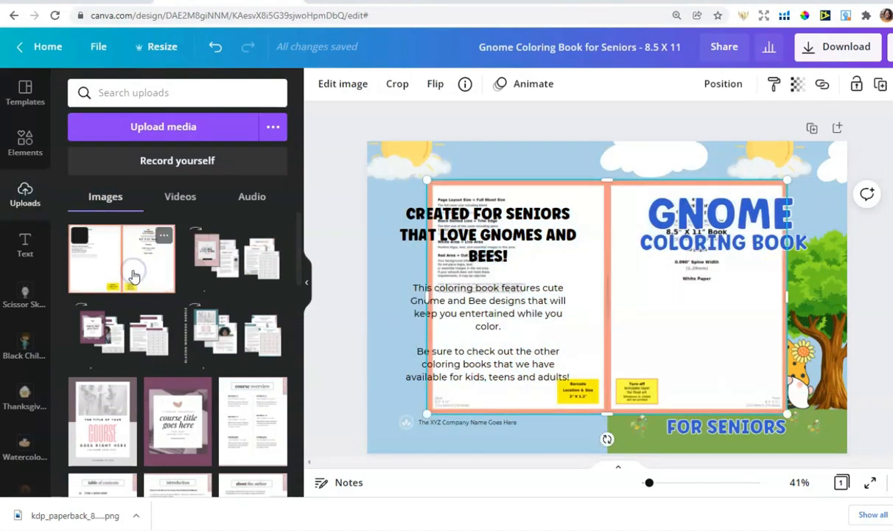
left_click_drag(788, 180, 851, 150)
scroll(842, 194, "down", 1)
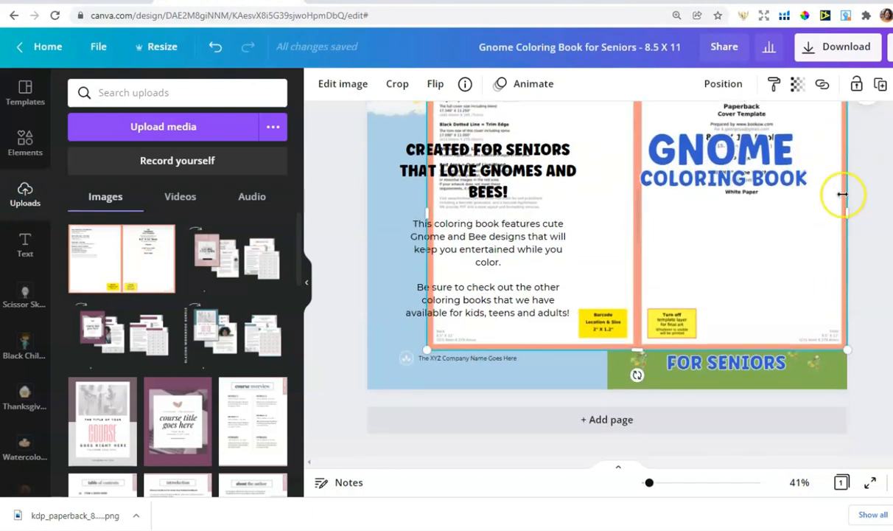
left_click_drag(425, 348, 359, 380)
scroll(600, 434, "up", 2)
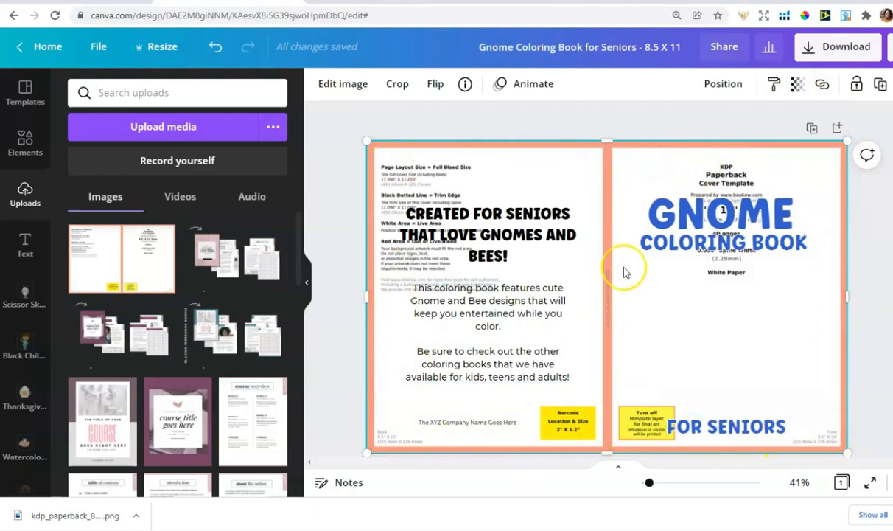
left_click(797, 84)
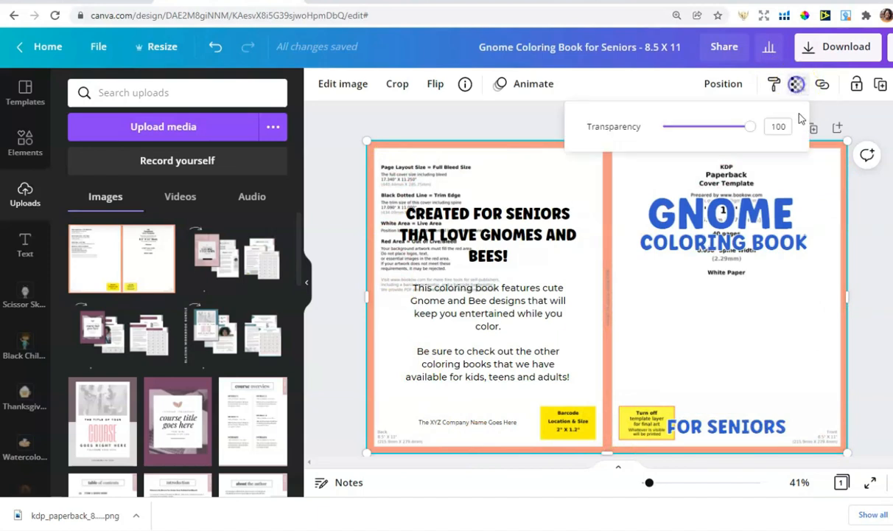
left_click_drag(751, 132, 722, 127)
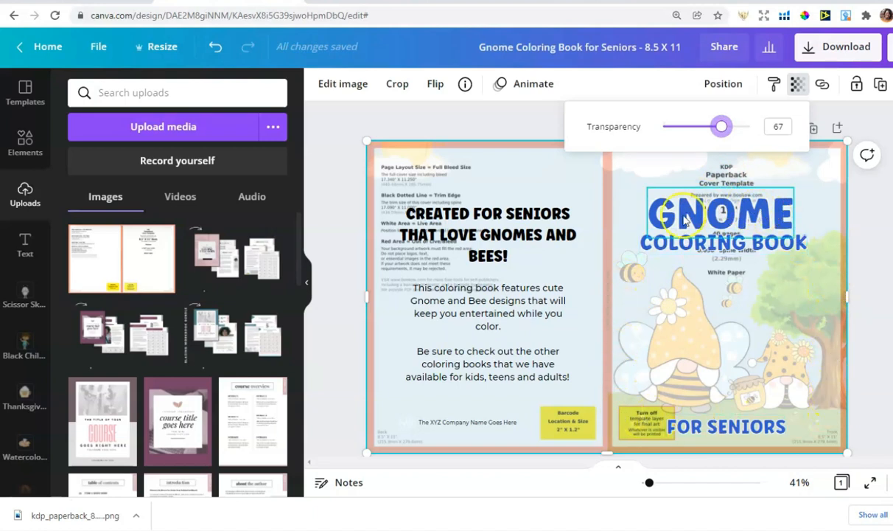
Step: Nudge the GNOME title slightly to the right on the front cover and delete the template overlay
left_click(743, 214)
left_click_drag(743, 214, 747, 213)
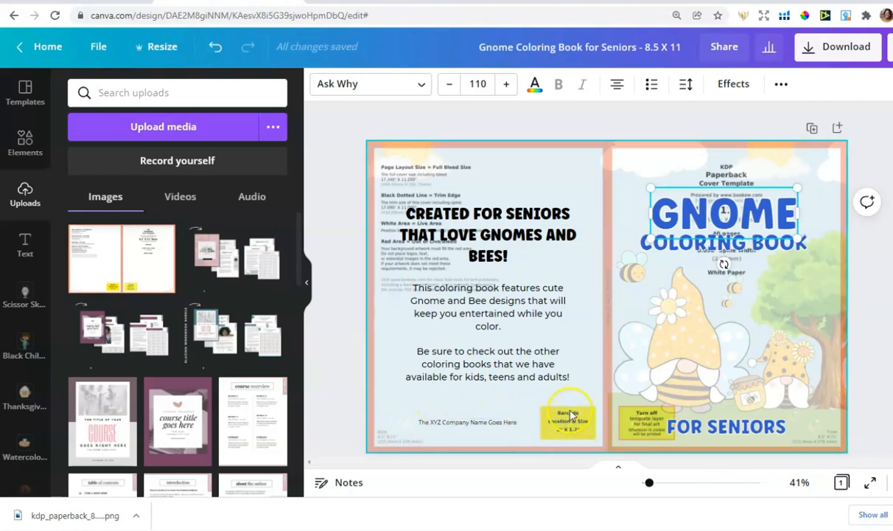
left_click(767, 145)
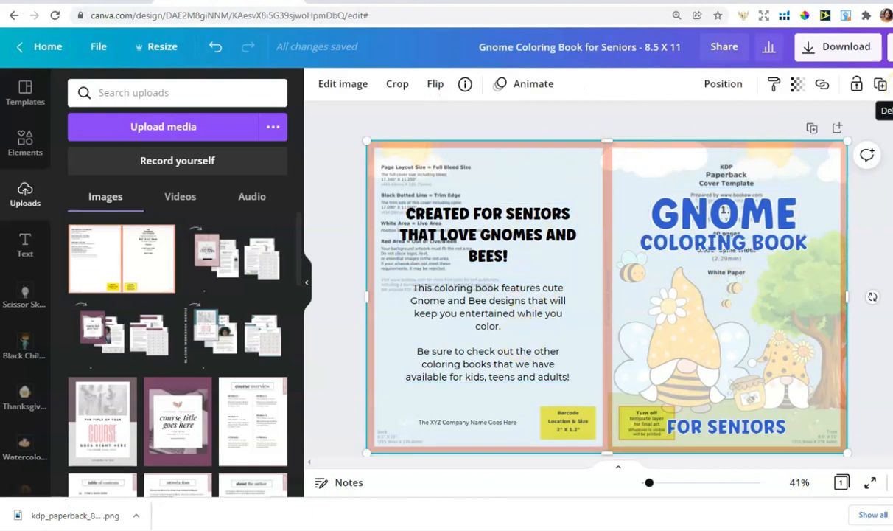
key("Delete")
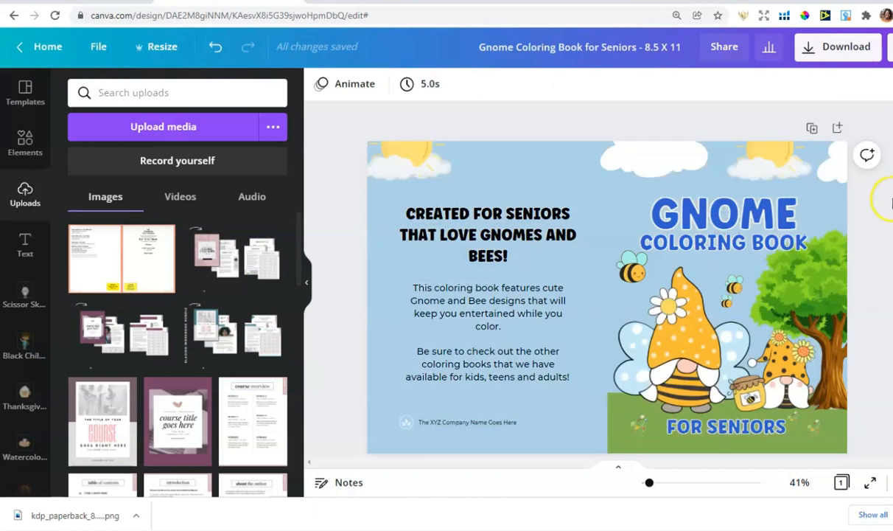
Step: Download the finished cover as a PDF Print file
left_click(824, 47)
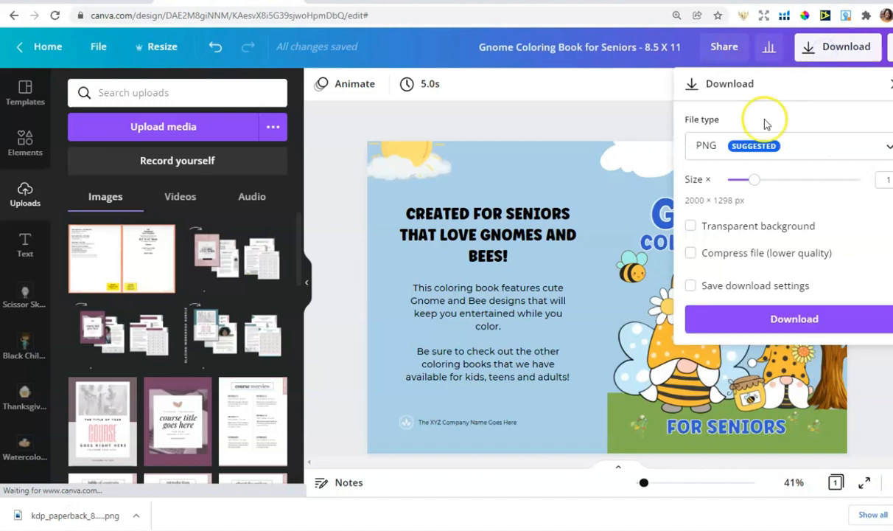
left_click(732, 145)
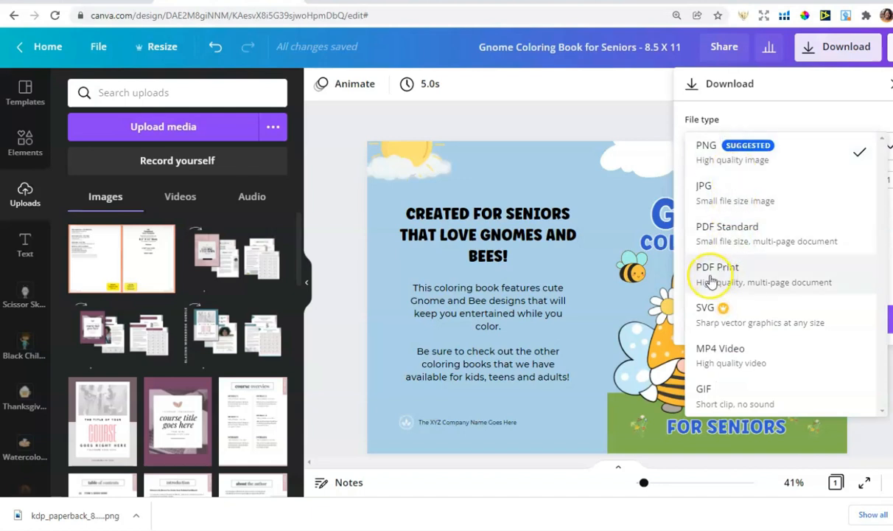
left_click(741, 280)
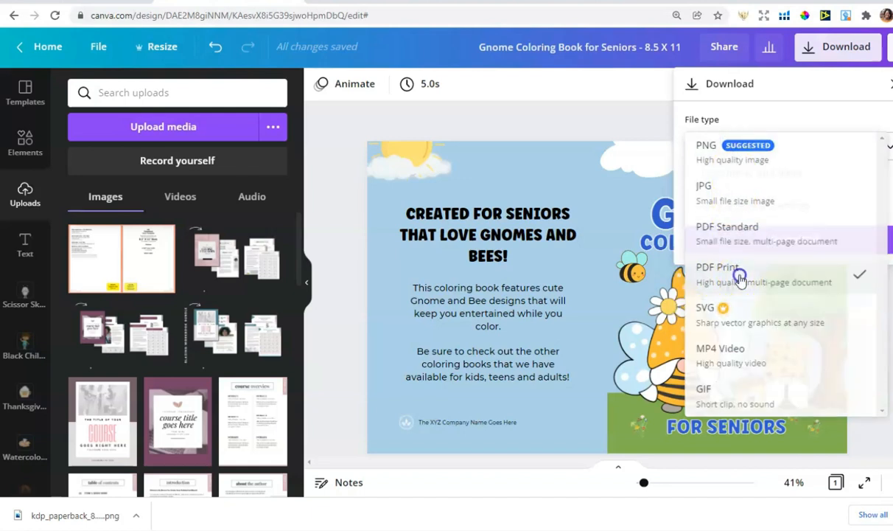
left_click(746, 250)
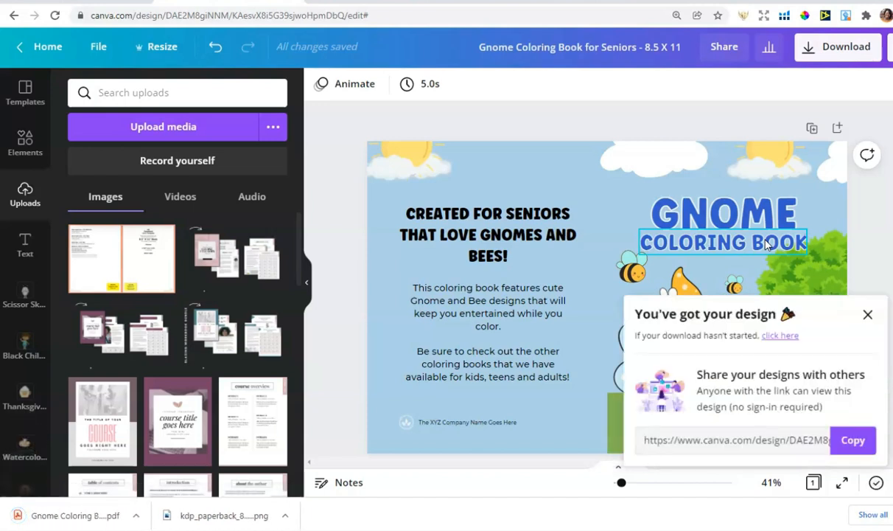
Step: Open the downloaded Gnome Coloring Book for Seniors PDF and examine the full front and back cover
left_click(45, 515)
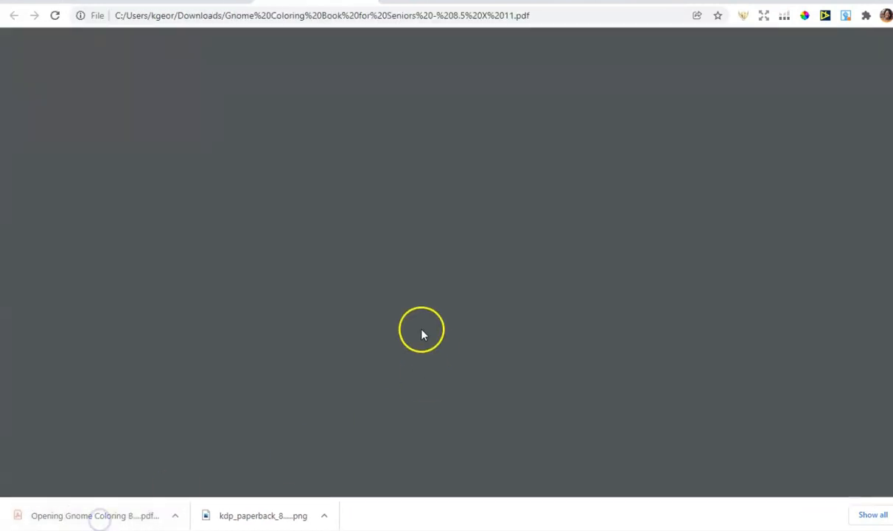
scroll(589, 368, "down", 1)
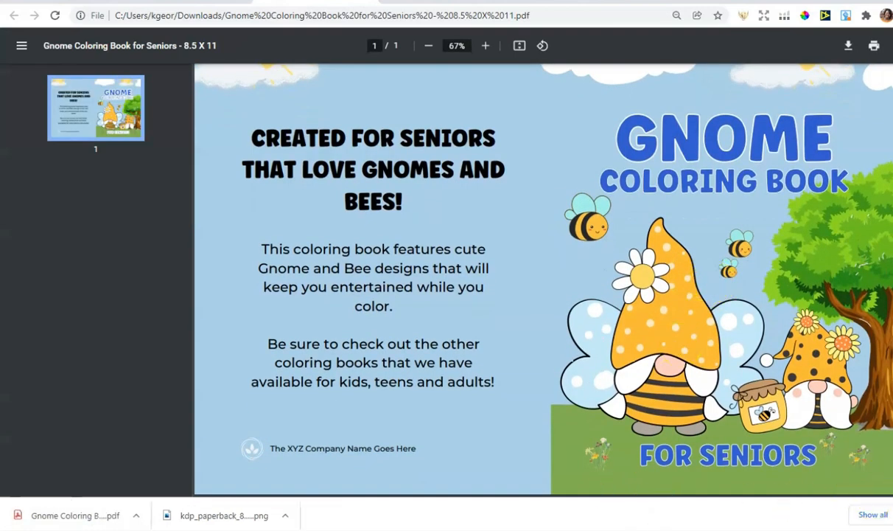
scroll(544, 280, "up", 1)
scroll(543, 280, "down", 1)
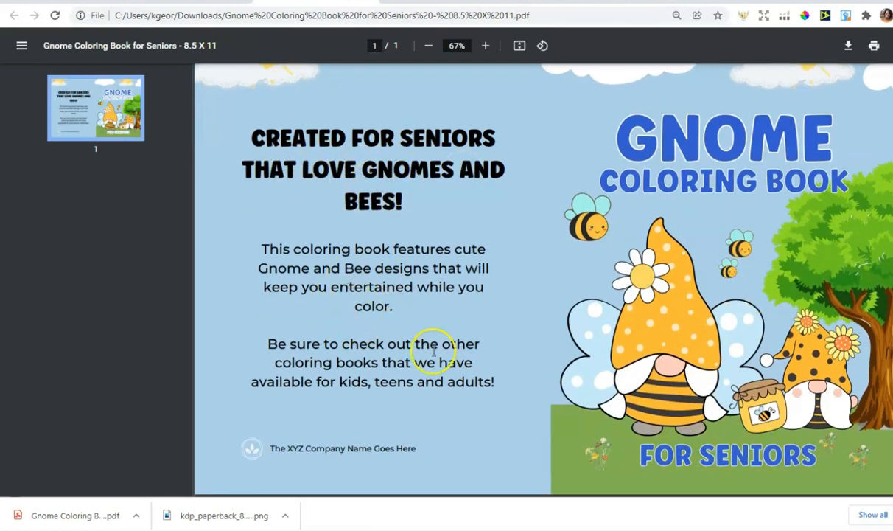
scroll(413, 325, "up", 1)
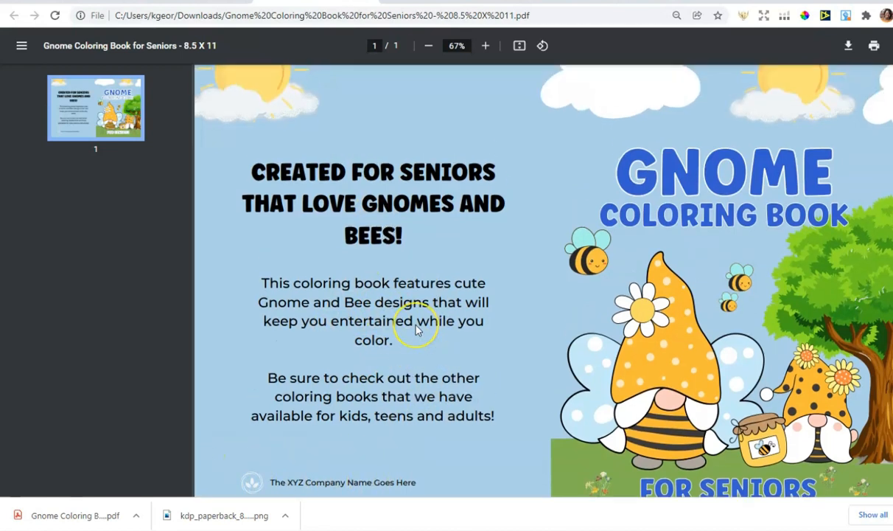
scroll(416, 330, "down", 1)
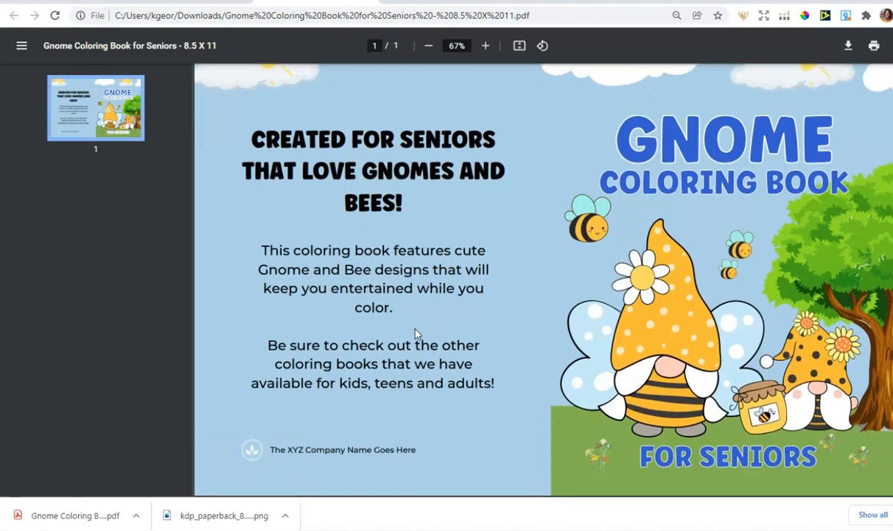
scroll(417, 332, "up", 1)
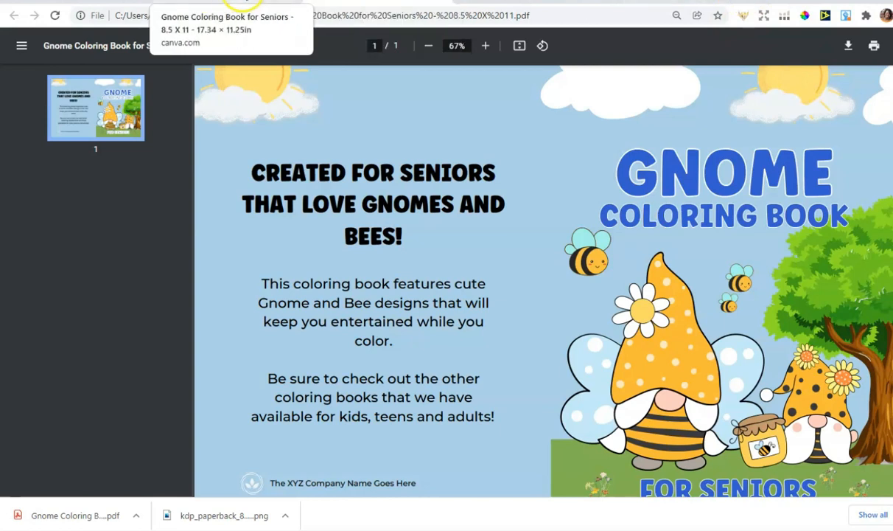
Step: Return to the cover design in Canva and dismiss the download completion message
left_click(184, 2)
left_click(869, 314)
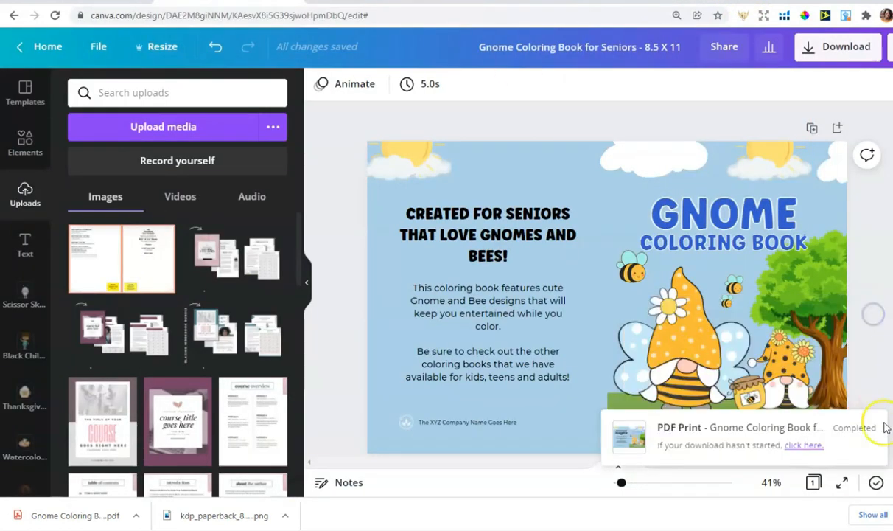